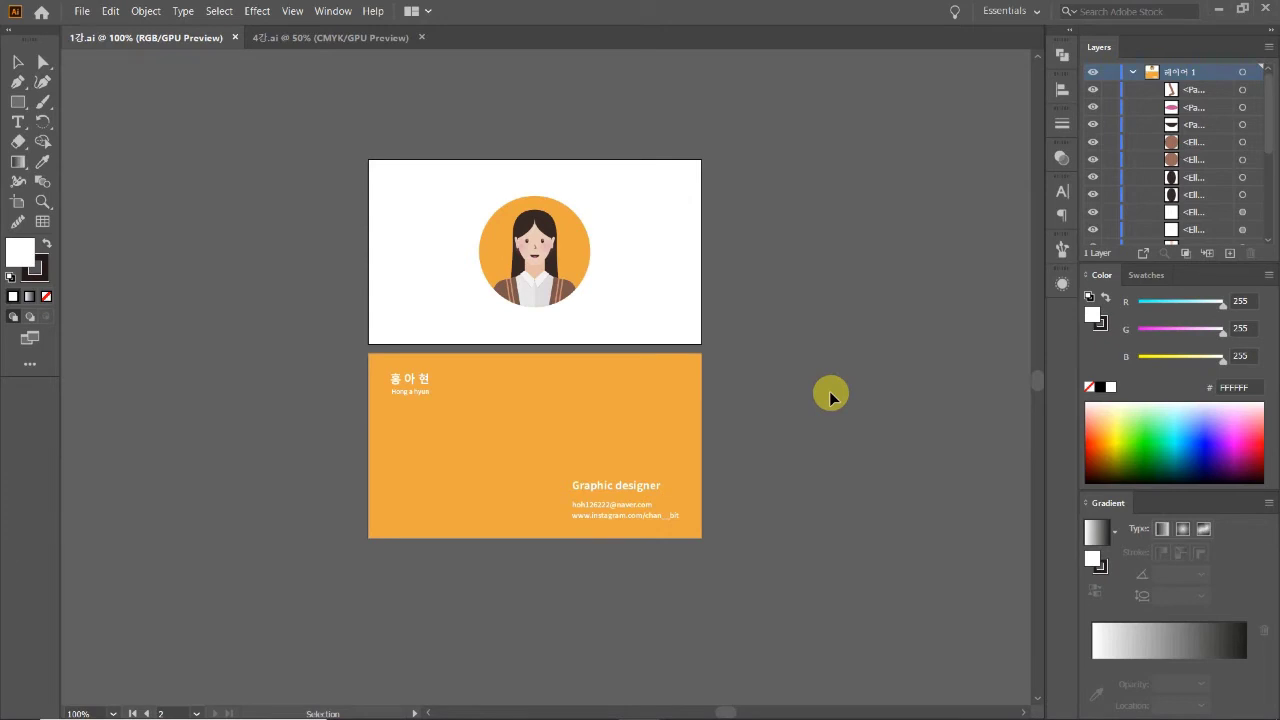
Step: Recentre the business cards in view, briefly selecting and then deselecting all card objects
scroll(830, 397, right, 3)
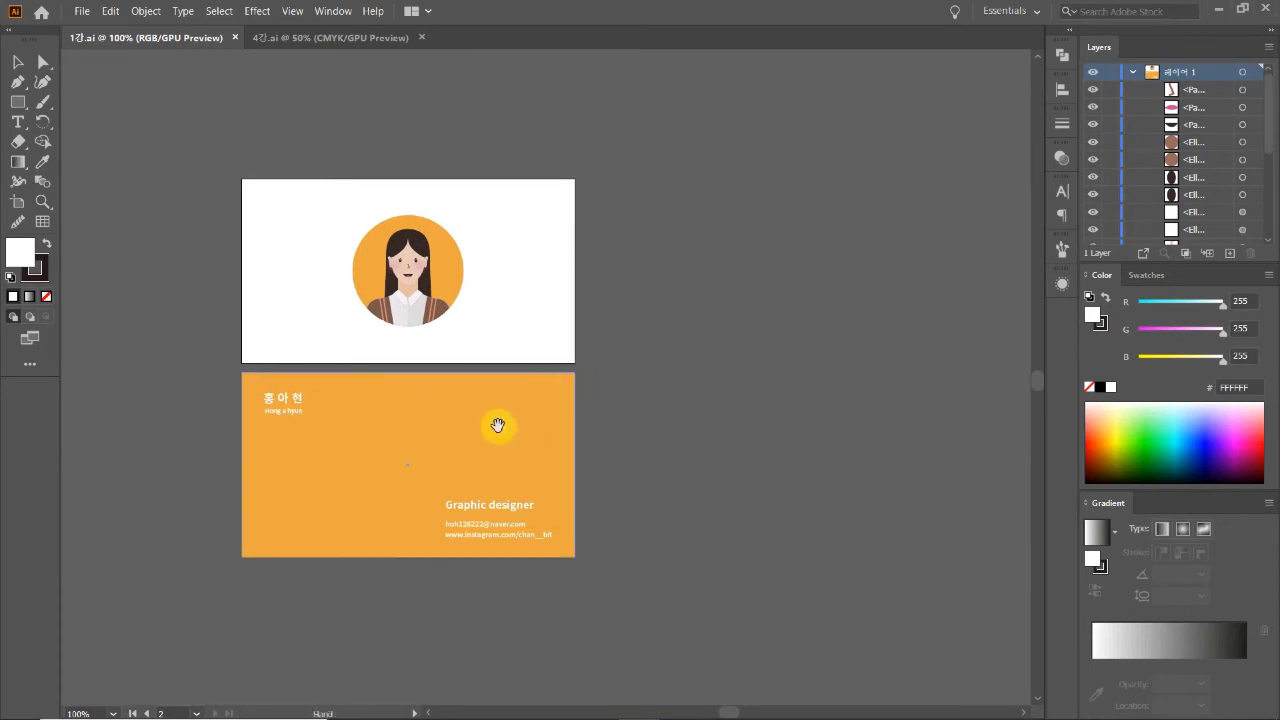
drag(500, 423, 569, 414)
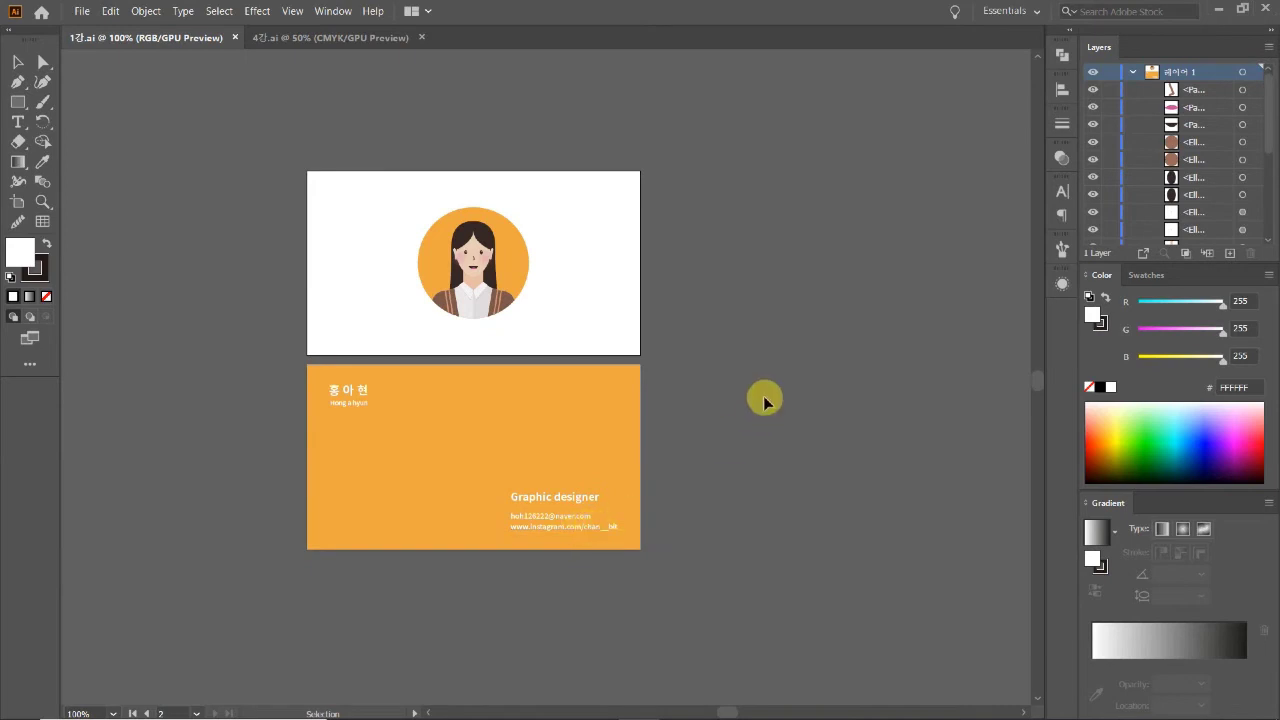
drag(743, 563, 271, 120)
click(765, 330)
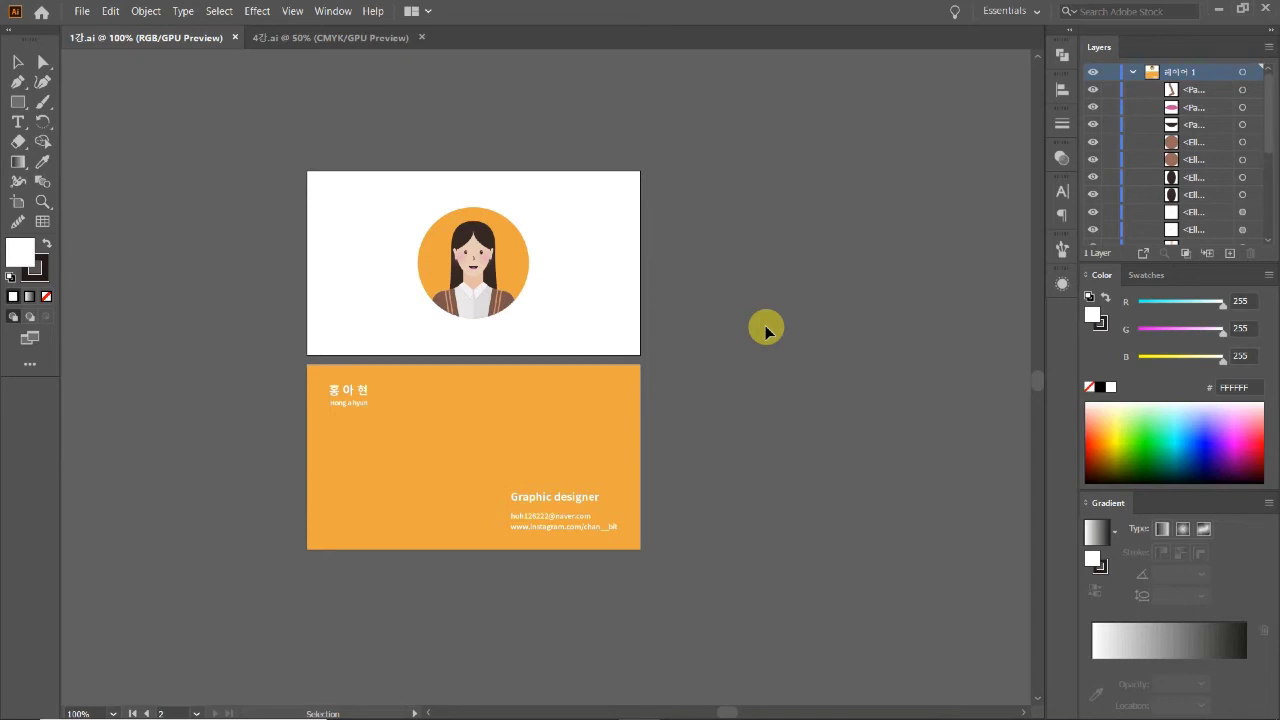
drag(766, 320, 666, 307)
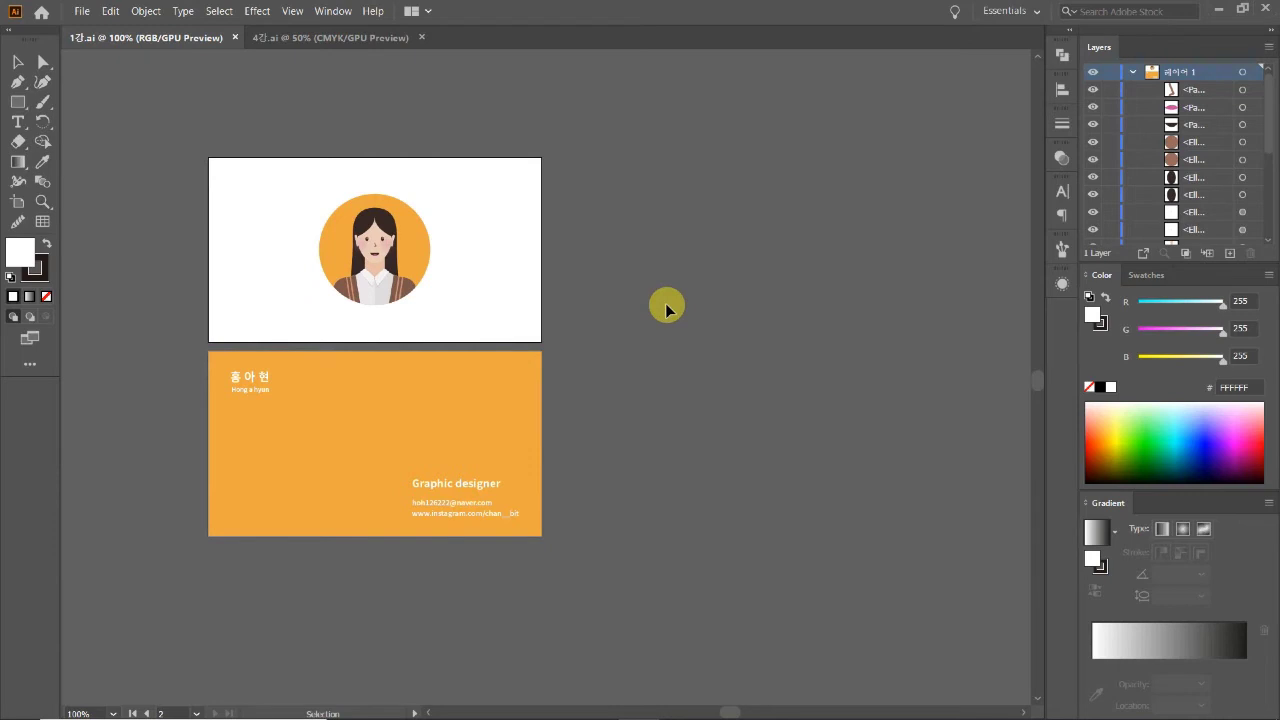
Step: Check the front card's artboard width and height, leaving the artboard unchanged
click(18, 205)
double_click(460, 247)
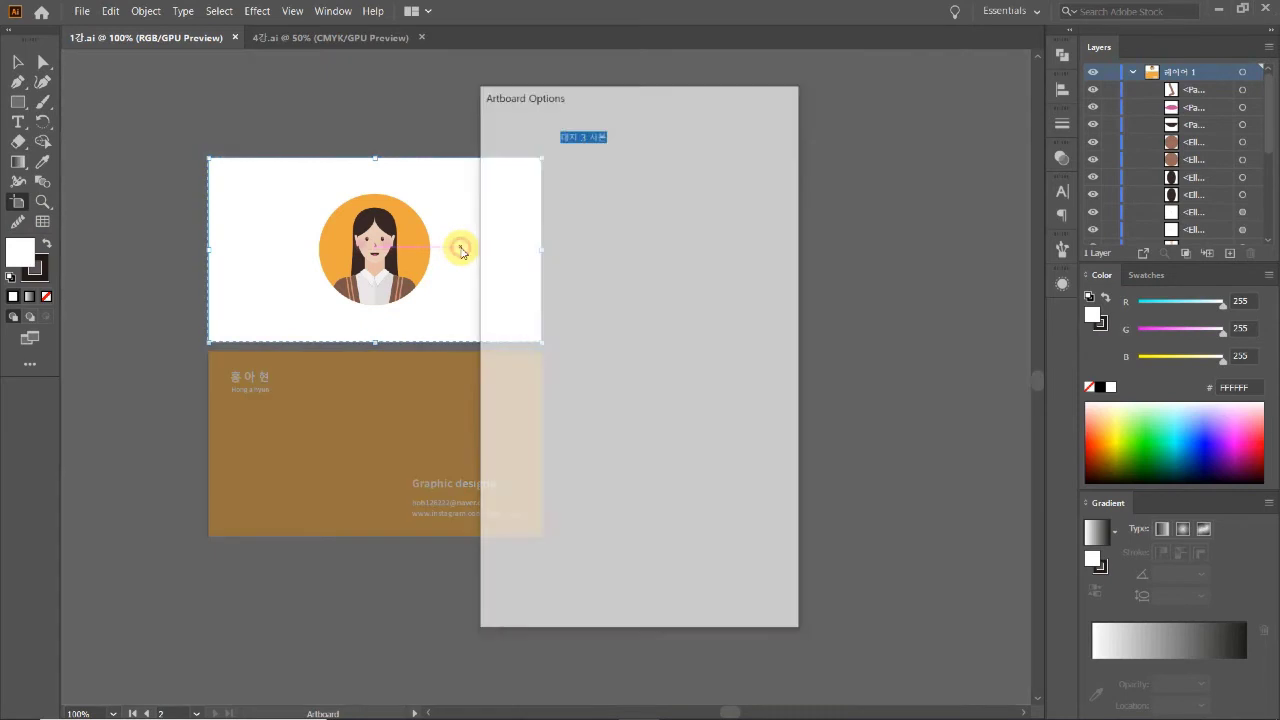
drag(663, 97, 777, 73)
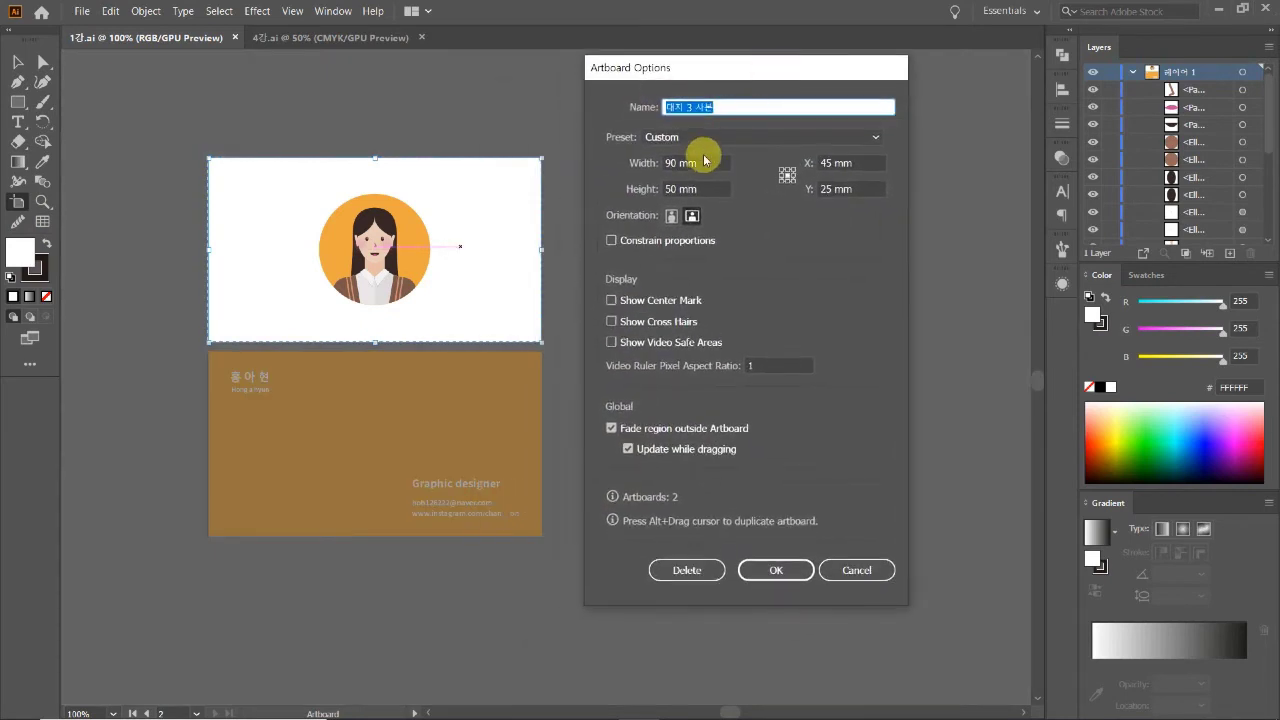
key(Tab)
key(Tab)
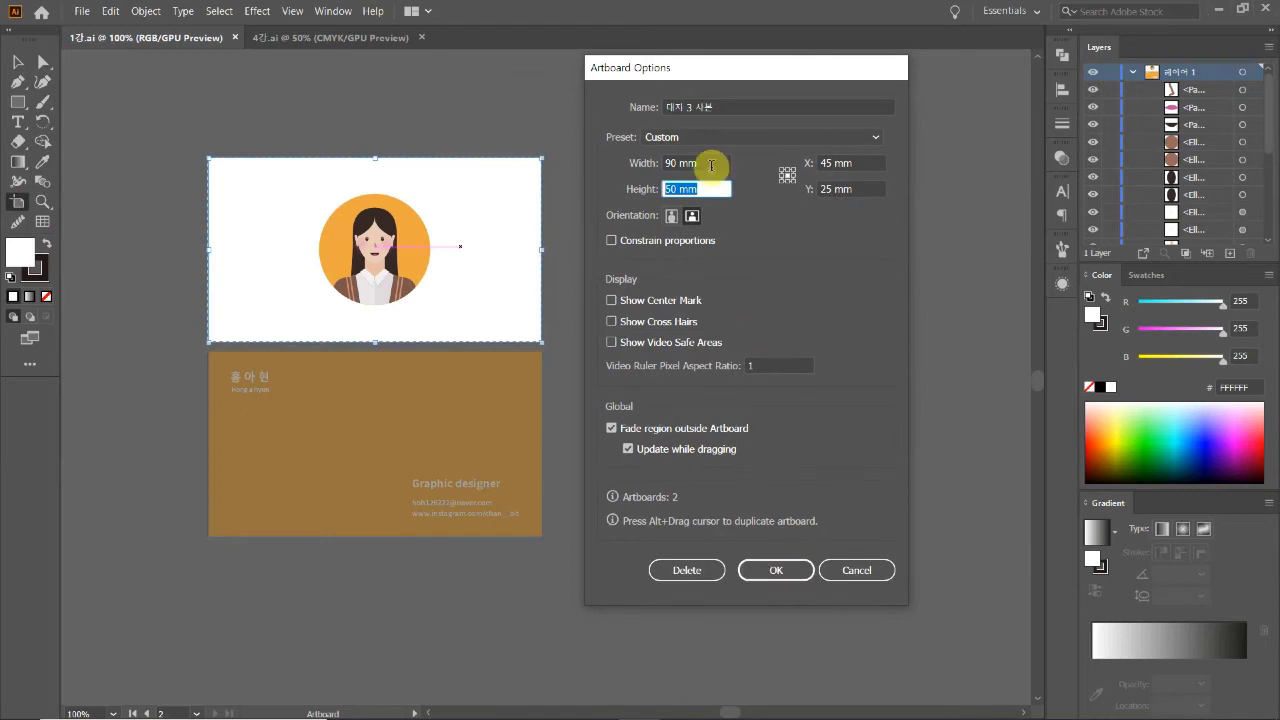
key(shift+Tab)
key(Tab)
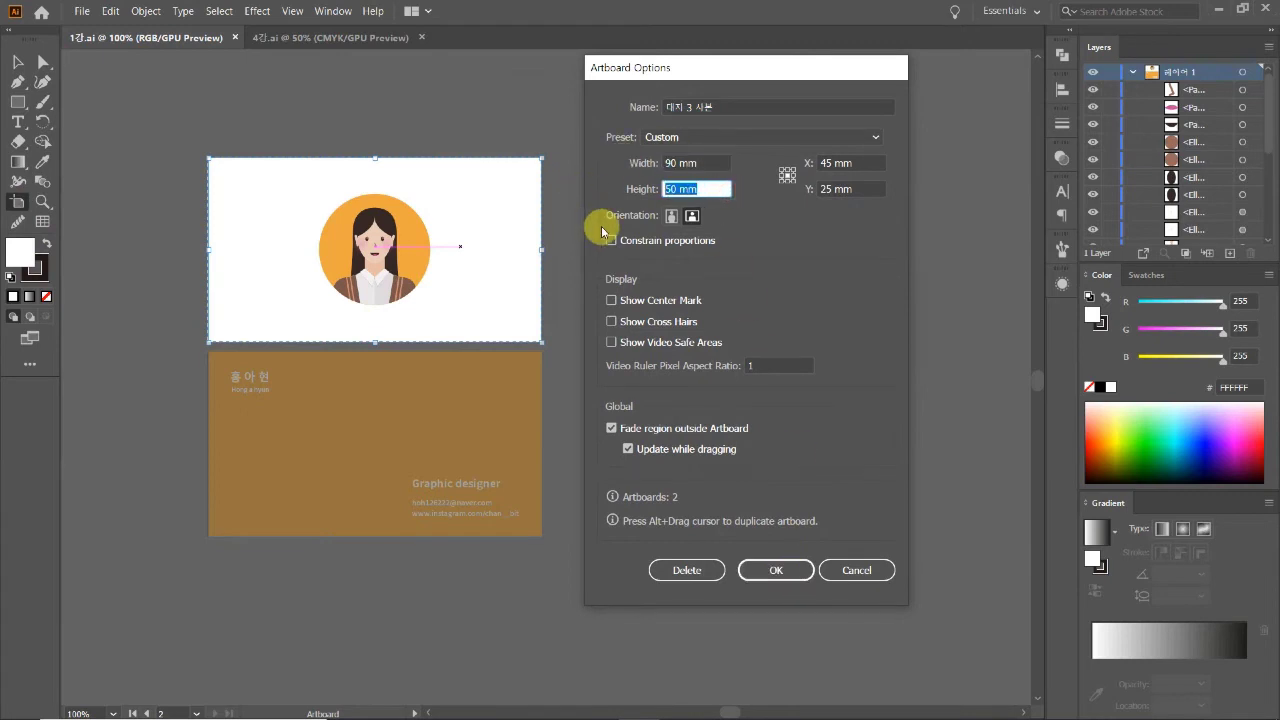
click(832, 570)
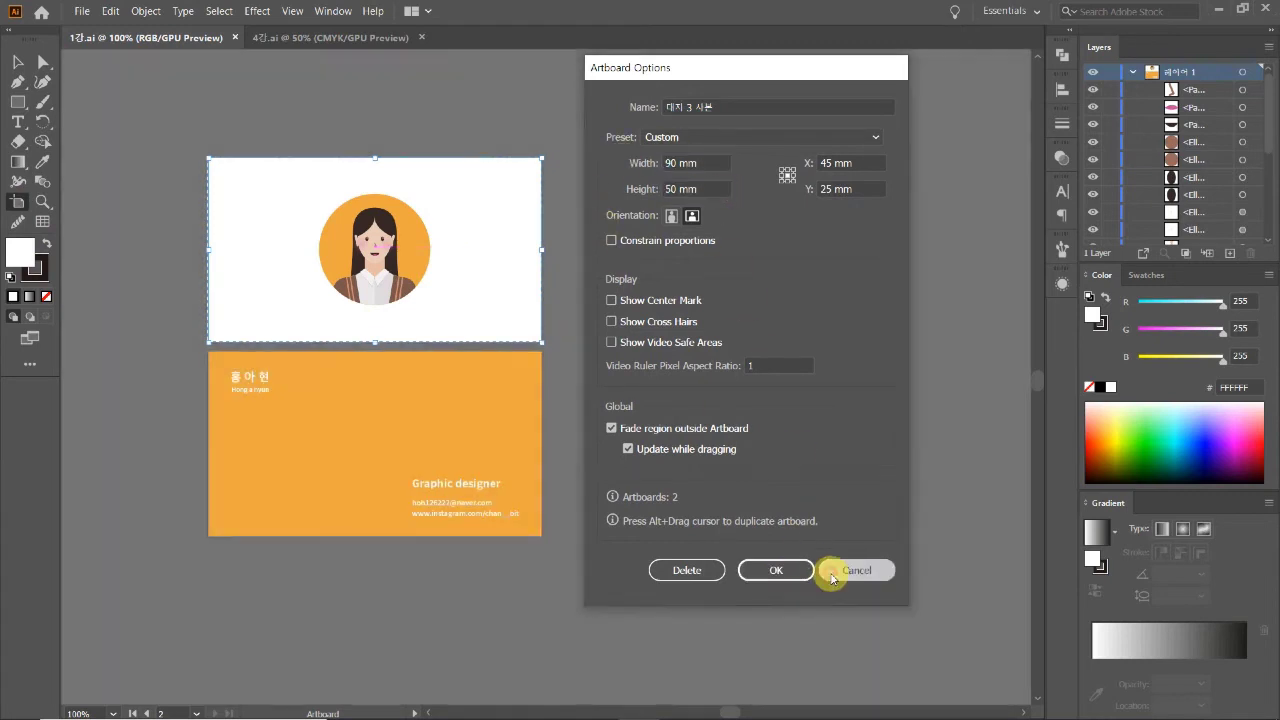
click(17, 62)
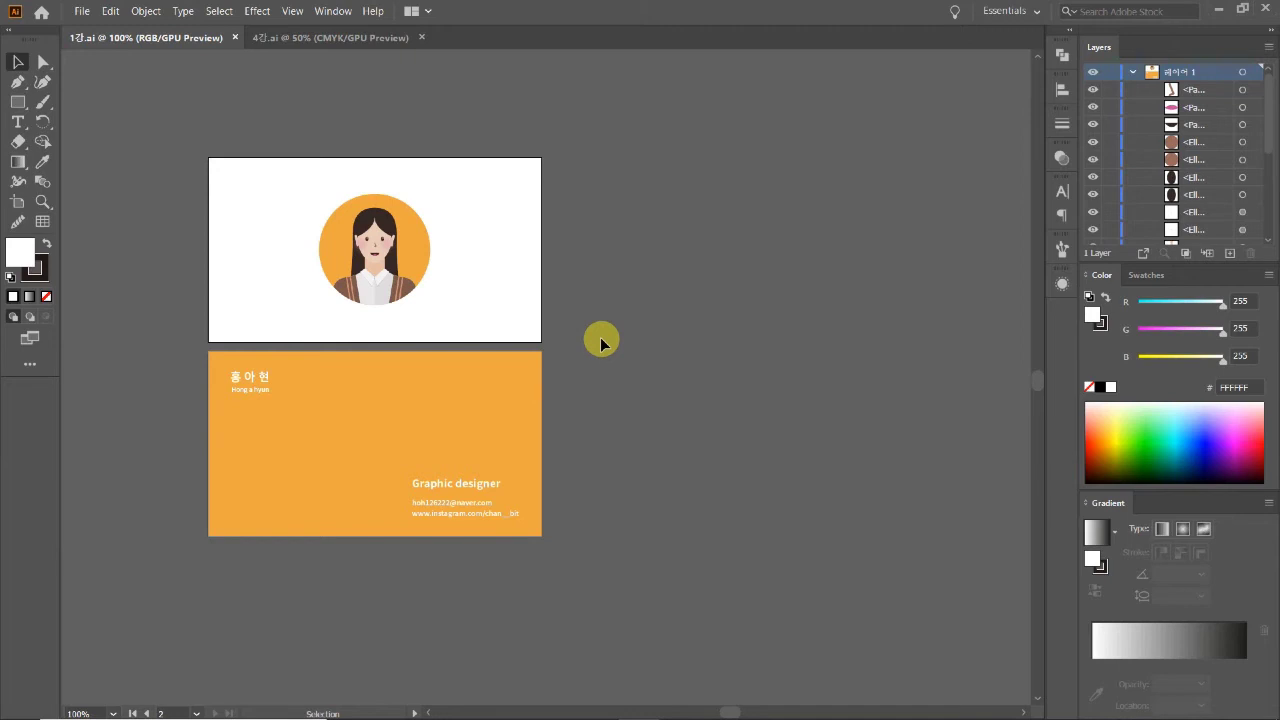
Step: Create a new document of 90 × 50 mm in Millimeters with two artboards
click(82, 11)
click(84, 11)
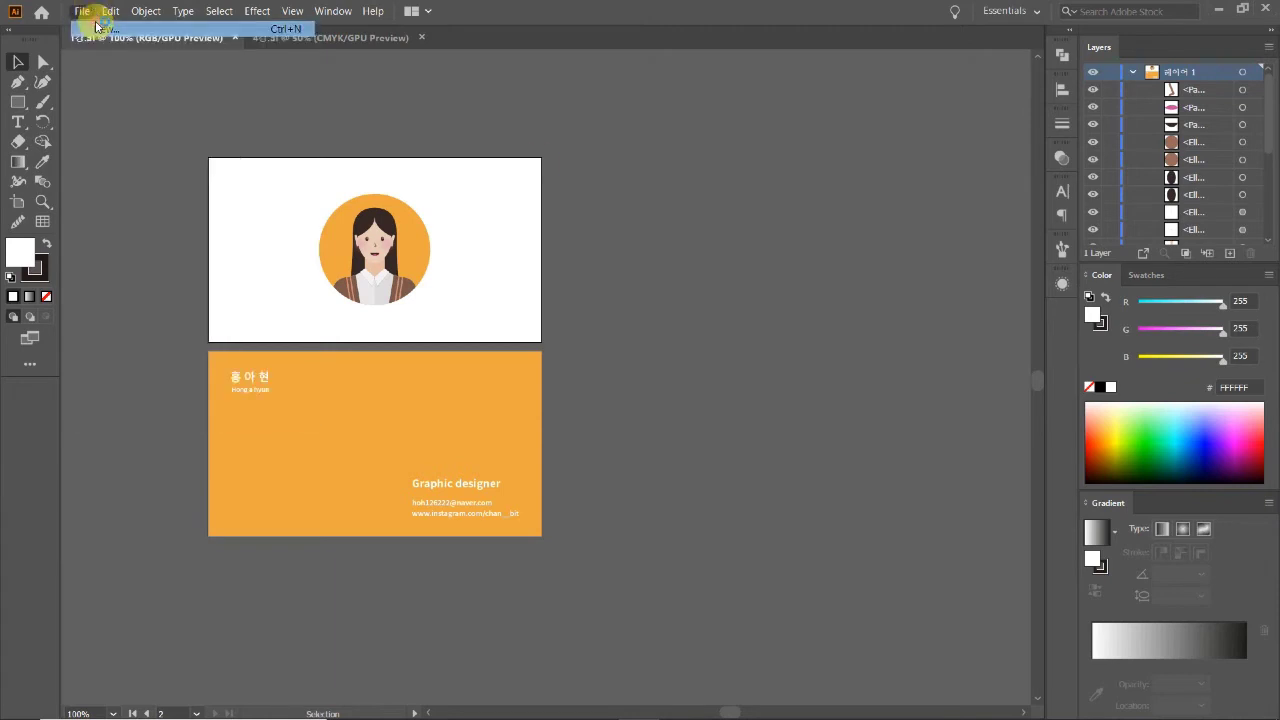
key(ctrl+n)
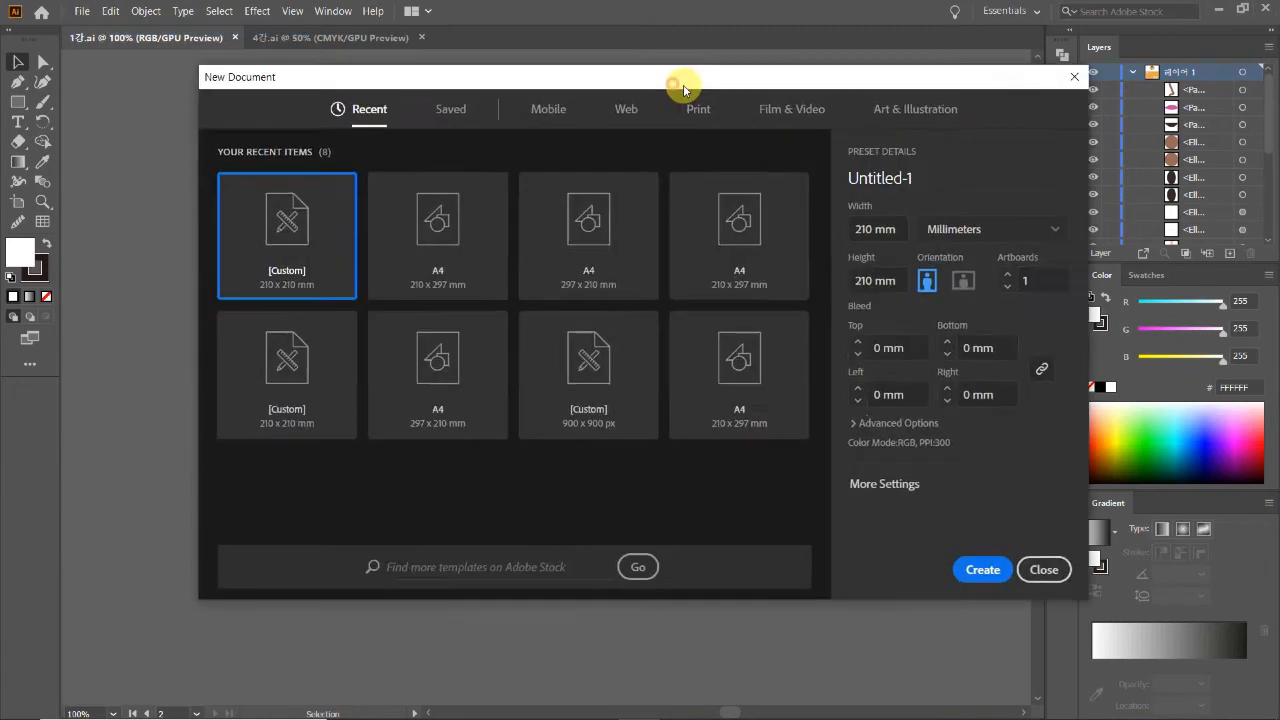
drag(812, 90, 836, 86)
click(1094, 222)
click(1087, 227)
double_click(1016, 226)
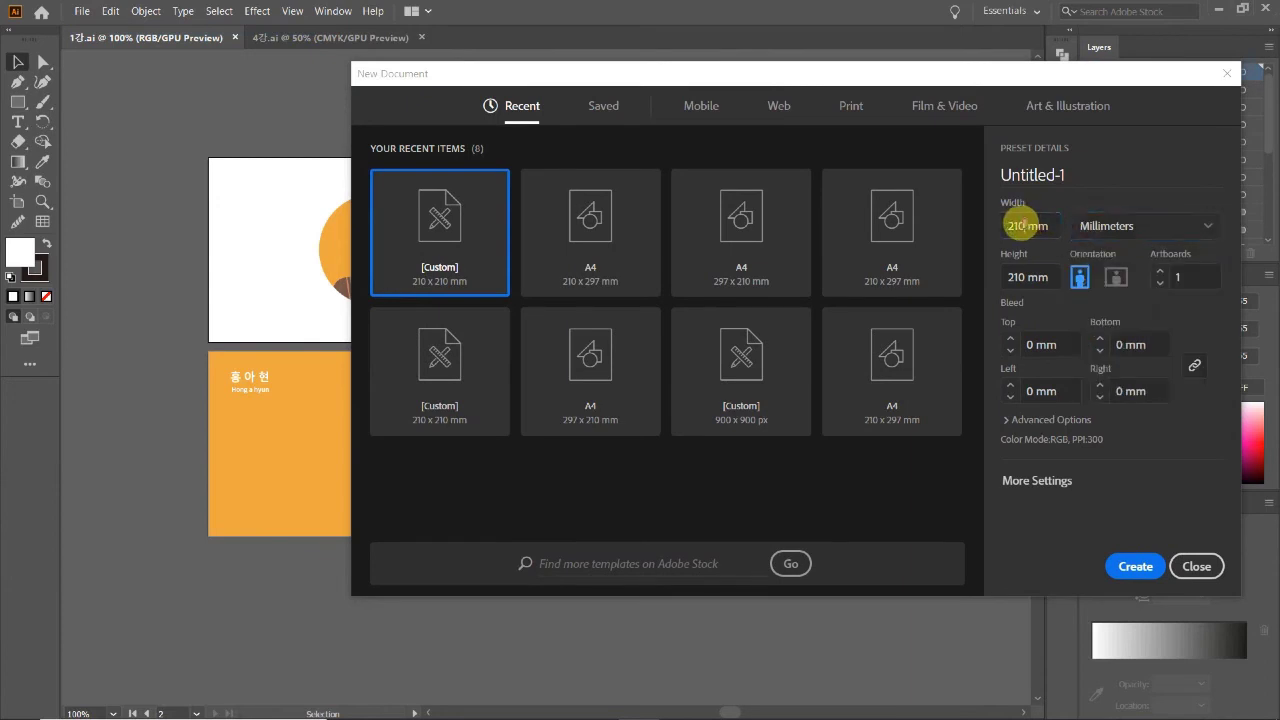
text(90)
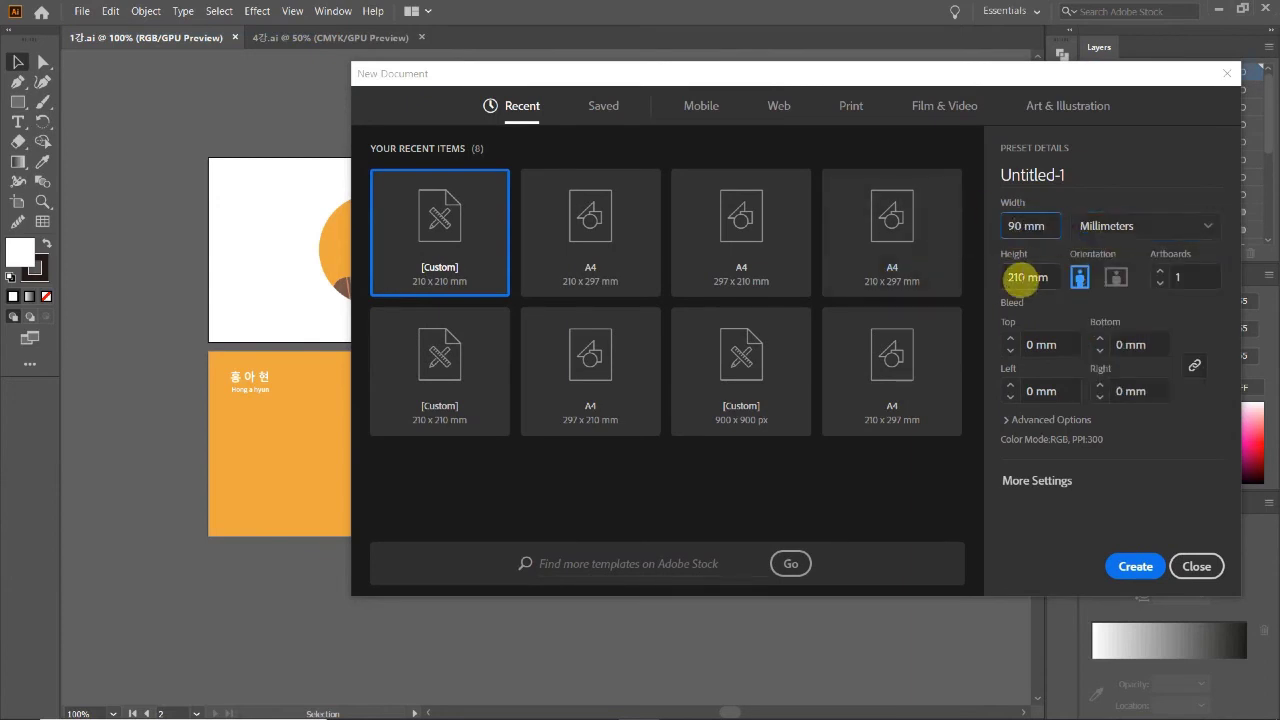
double_click(1025, 280)
text(50)
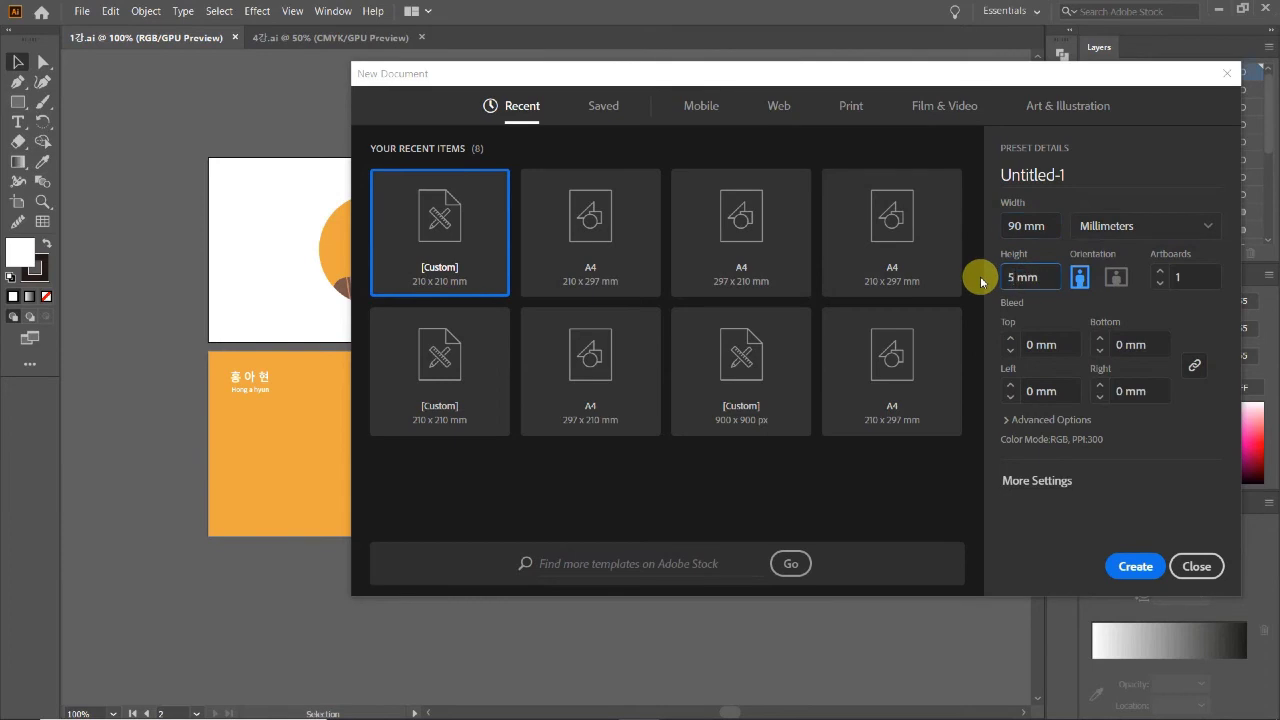
click(1160, 271)
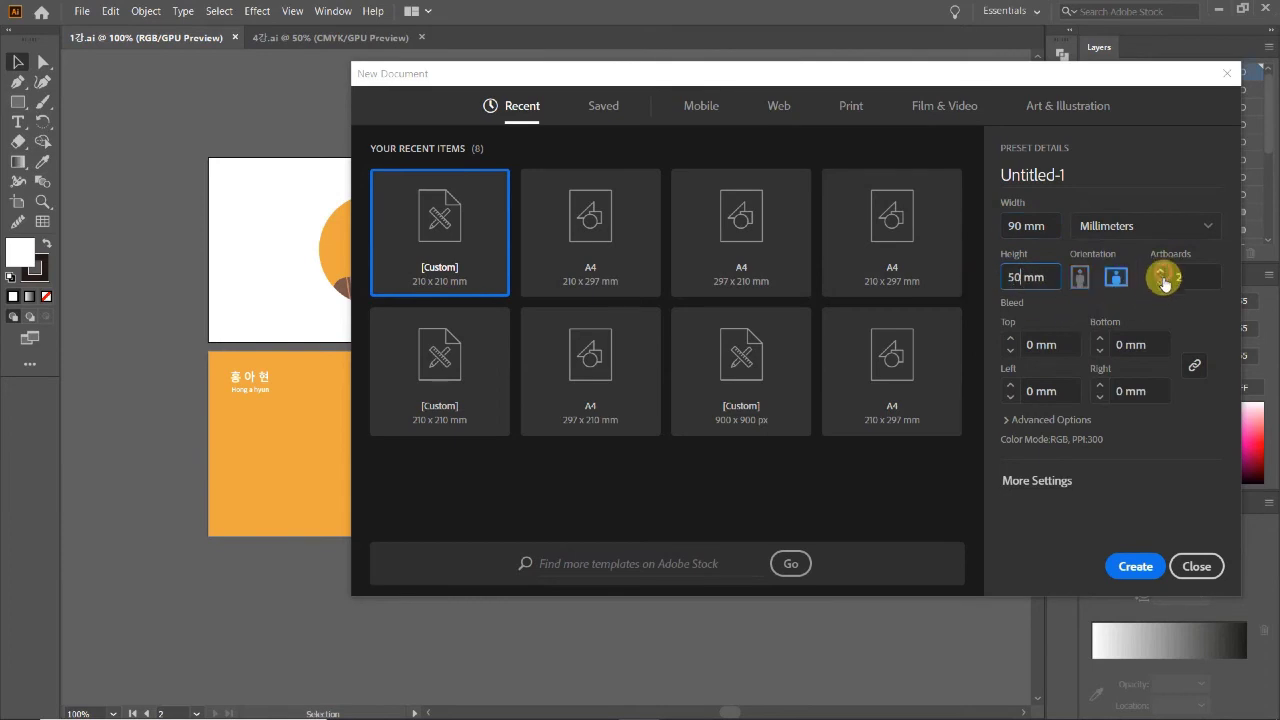
click(1133, 567)
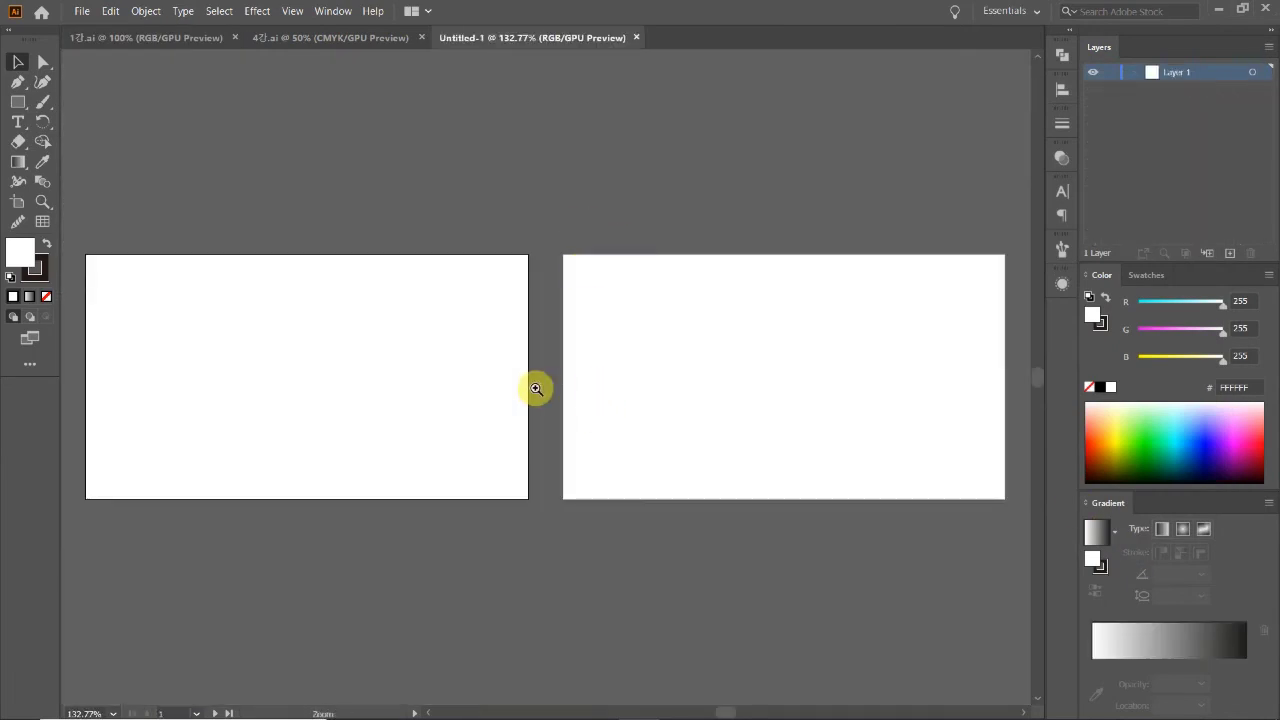
Step: Move the right-hand artboard below the left one, then return to 1강.ai
key(ctrl+1)
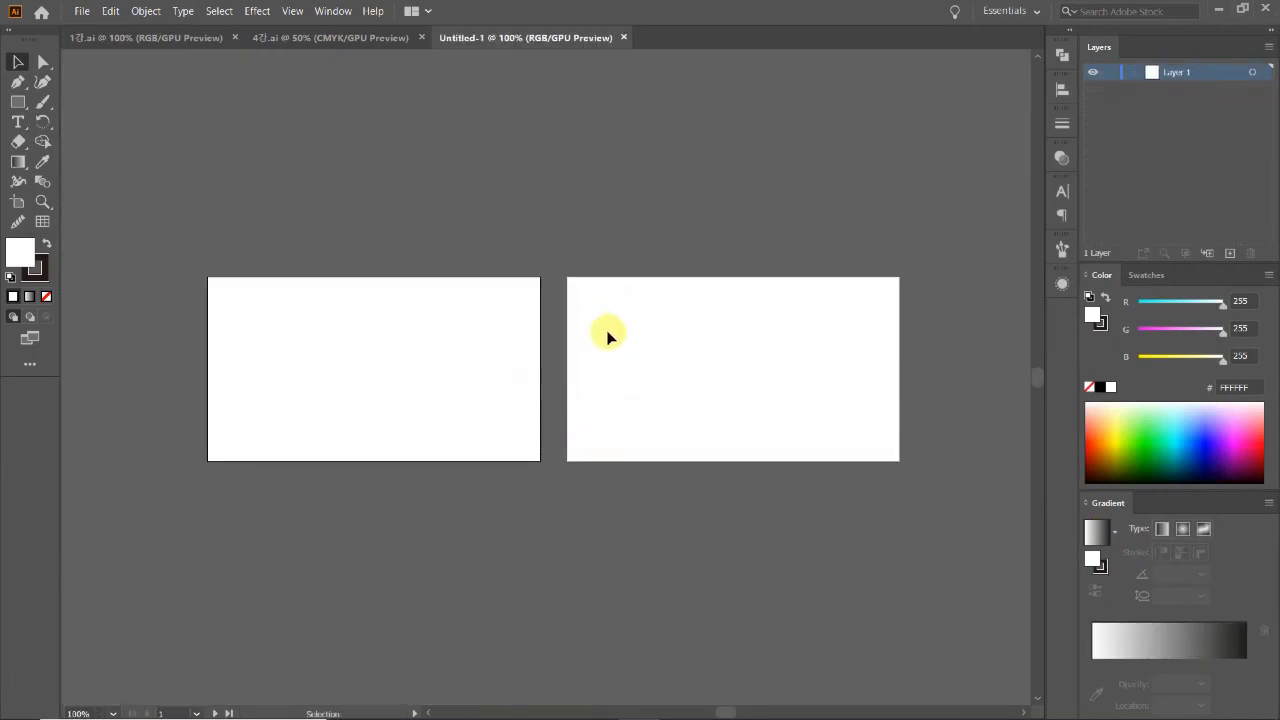
click(20, 201)
click(735, 370)
drag(735, 370, 384, 551)
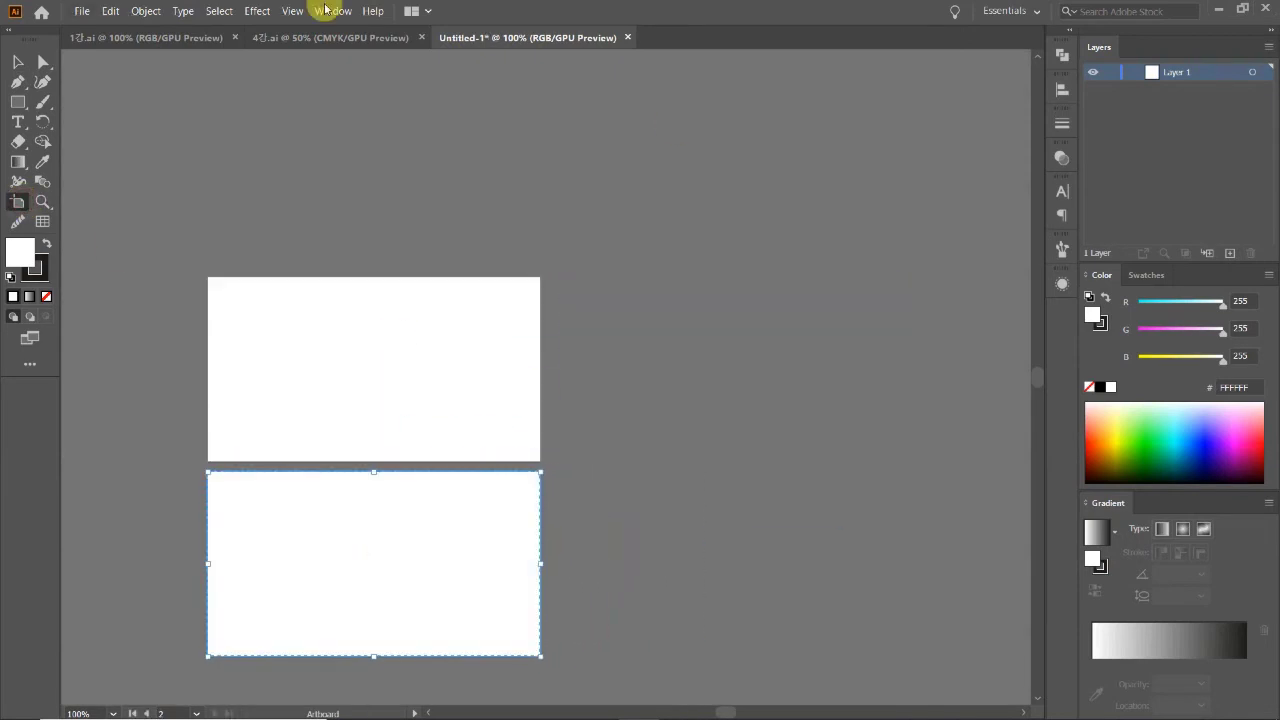
click(20, 61)
drag(680, 508, 829, 417)
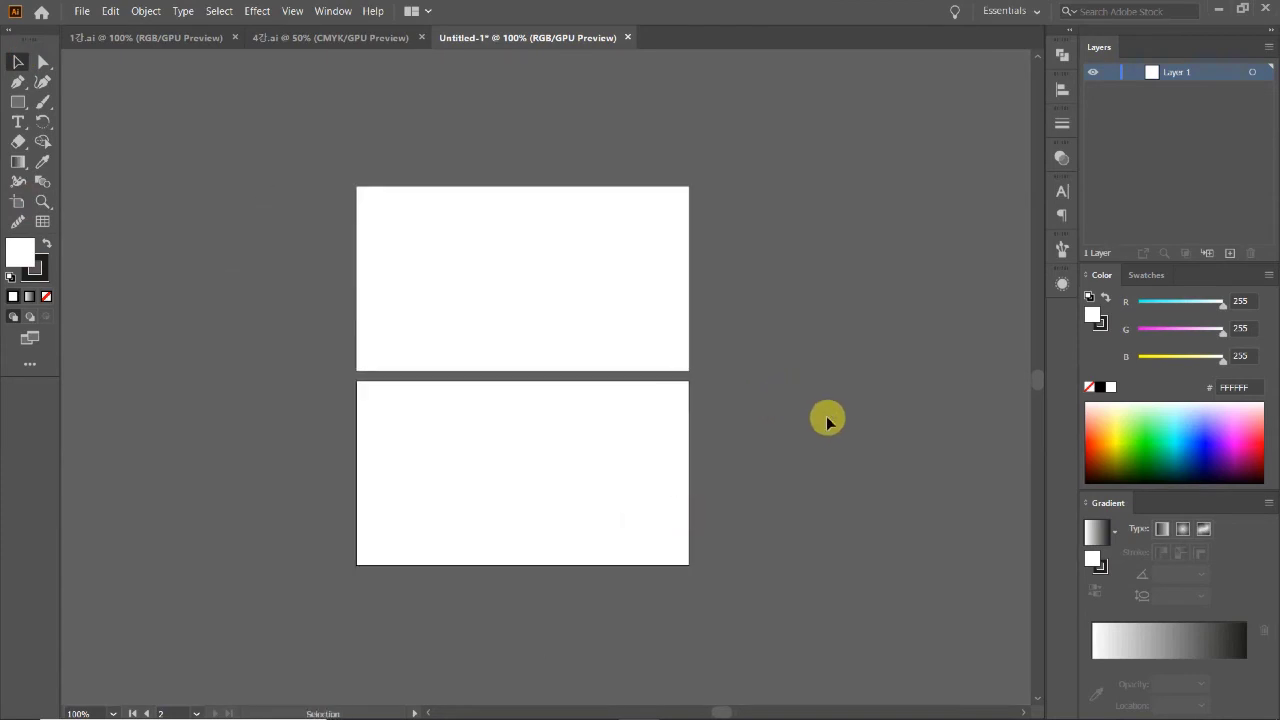
scroll(536, 361, up, 1)
scroll(536, 361, down, 1)
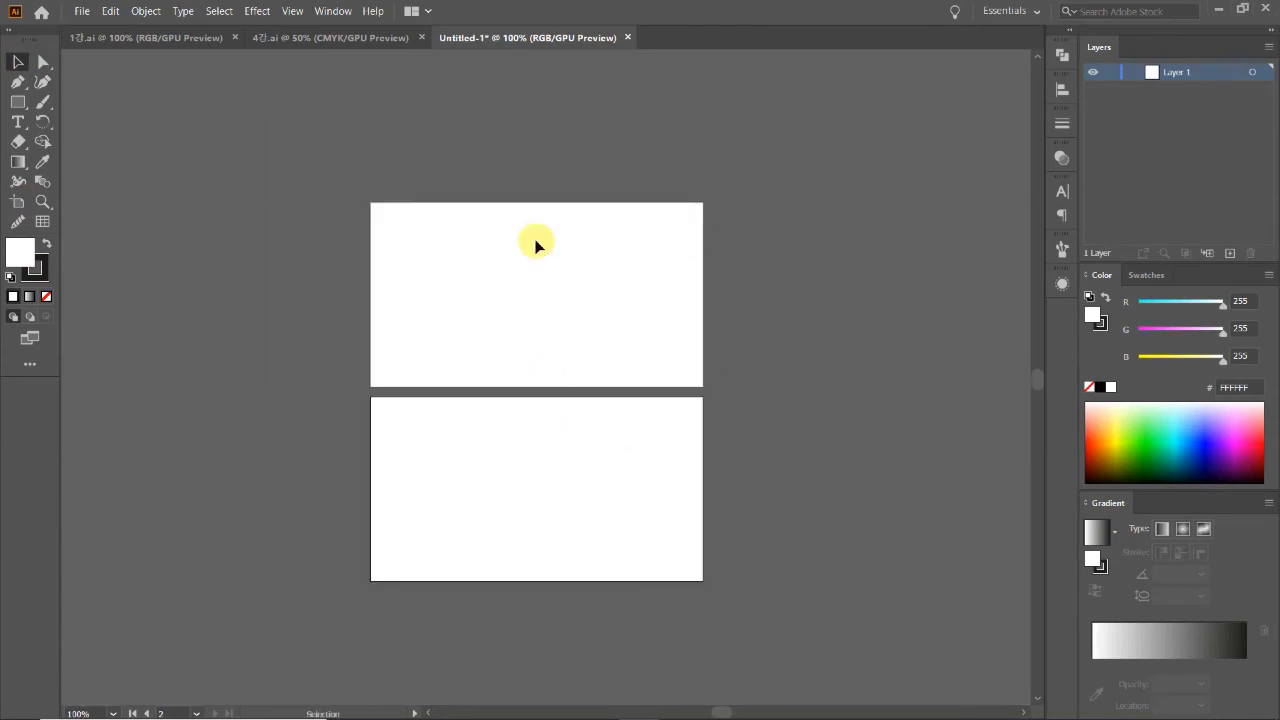
click(165, 36)
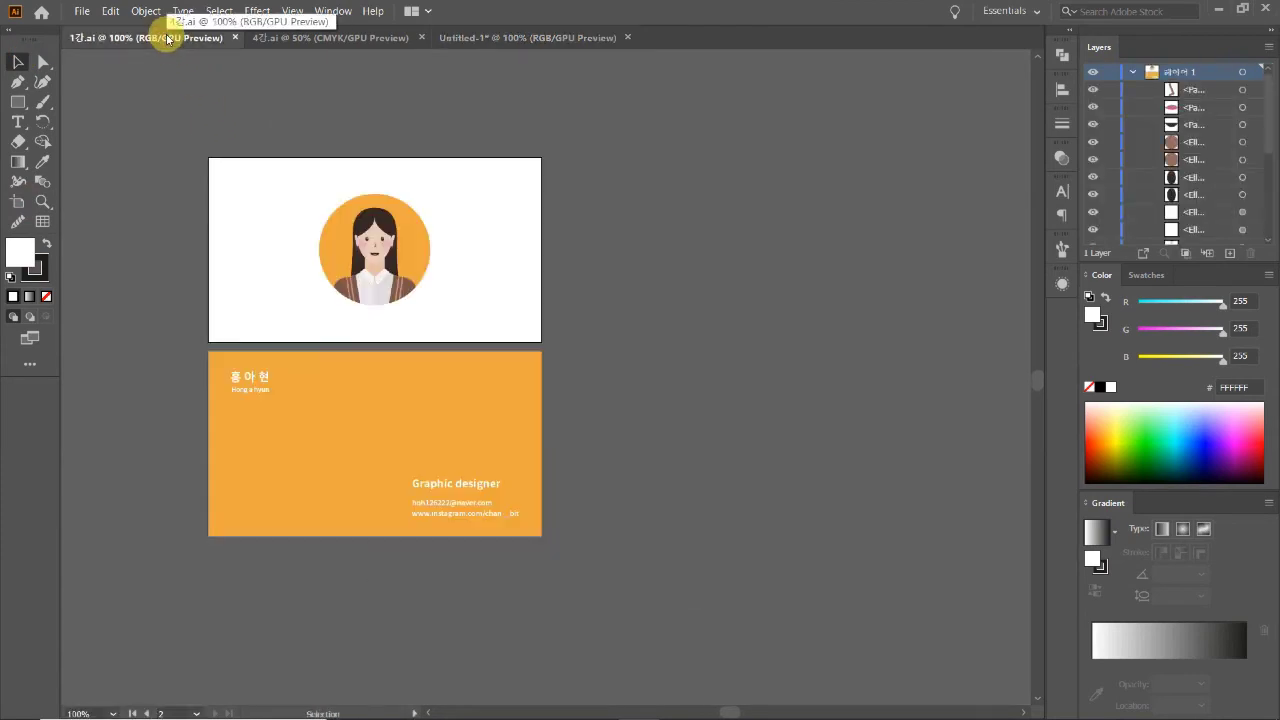
Step: Select the orange EDA640 back-card rectangle to pick up its colour, then deselect it
scroll(497, 447, up, 1)
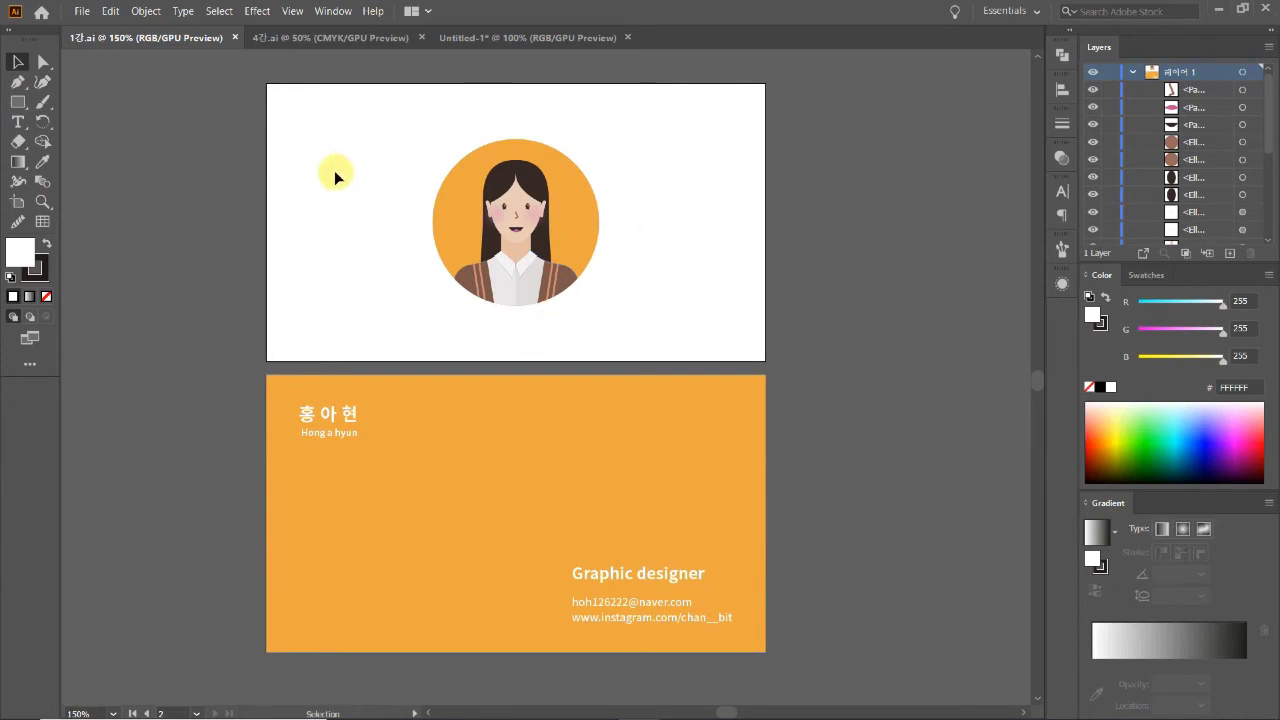
click(410, 473)
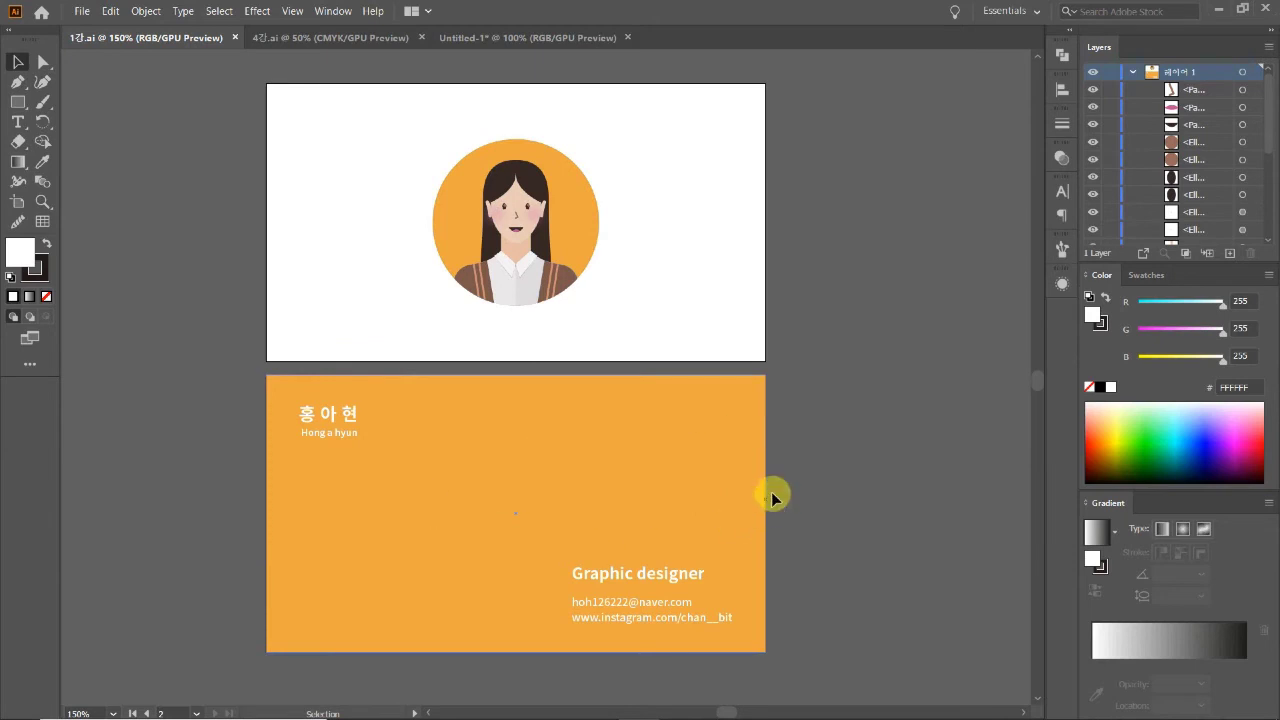
click(860, 362)
click(866, 411)
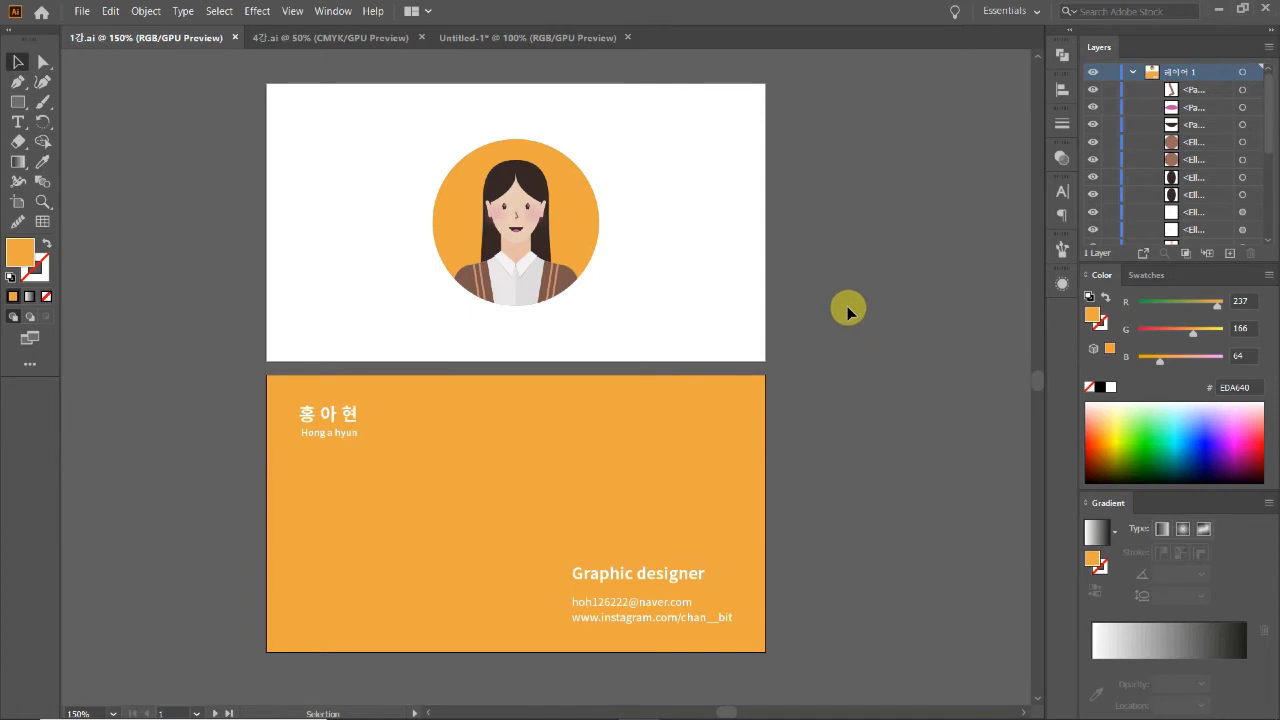
Step: Take the blue-circle portrait without its pink background from 4강.ai and paste it into Untitled-1
click(330, 38)
scroll(530, 580, down, 1)
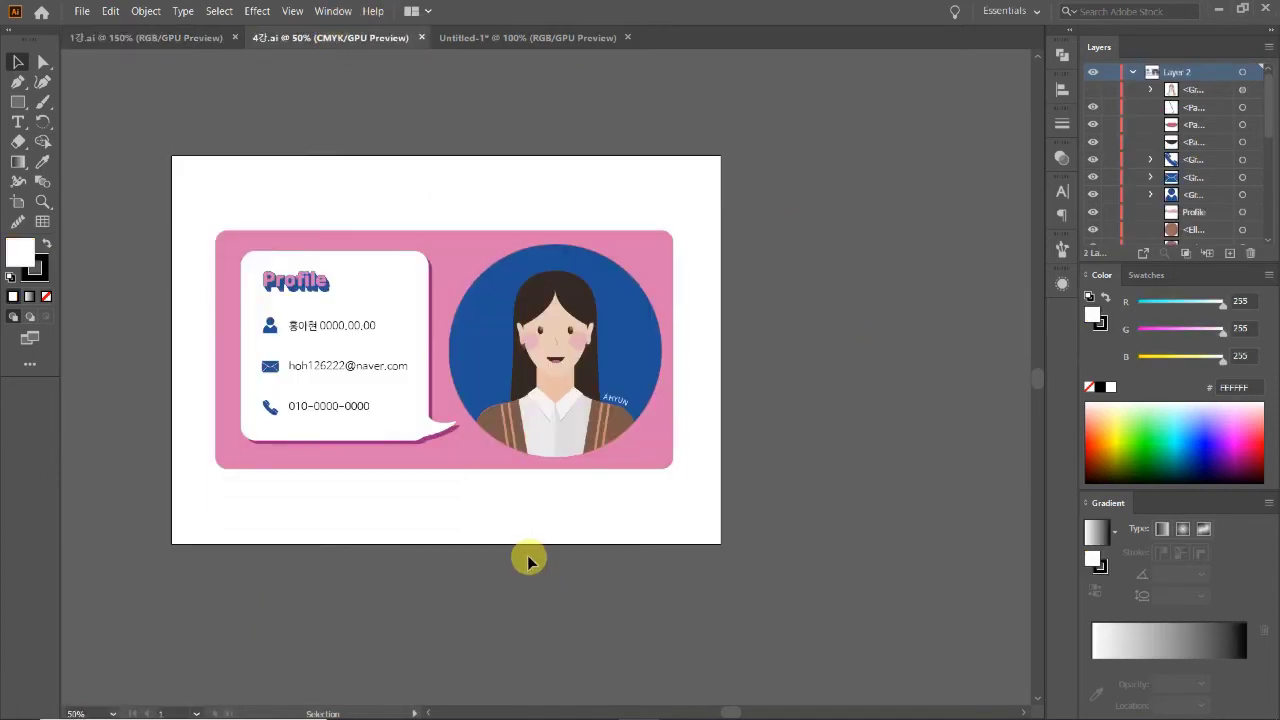
click(636, 366)
drag(636, 366, 817, 391)
key(ctrl+z)
drag(722, 516, 468, 206)
shift+click(476, 250)
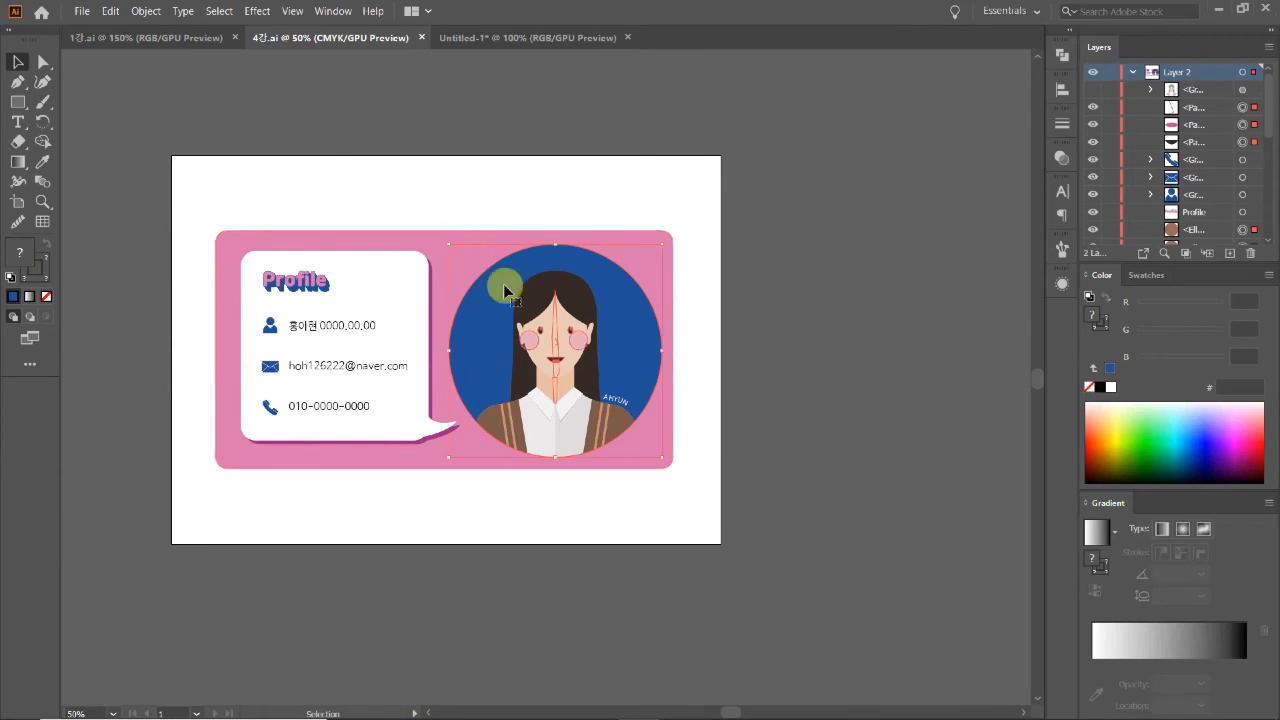
click(483, 40)
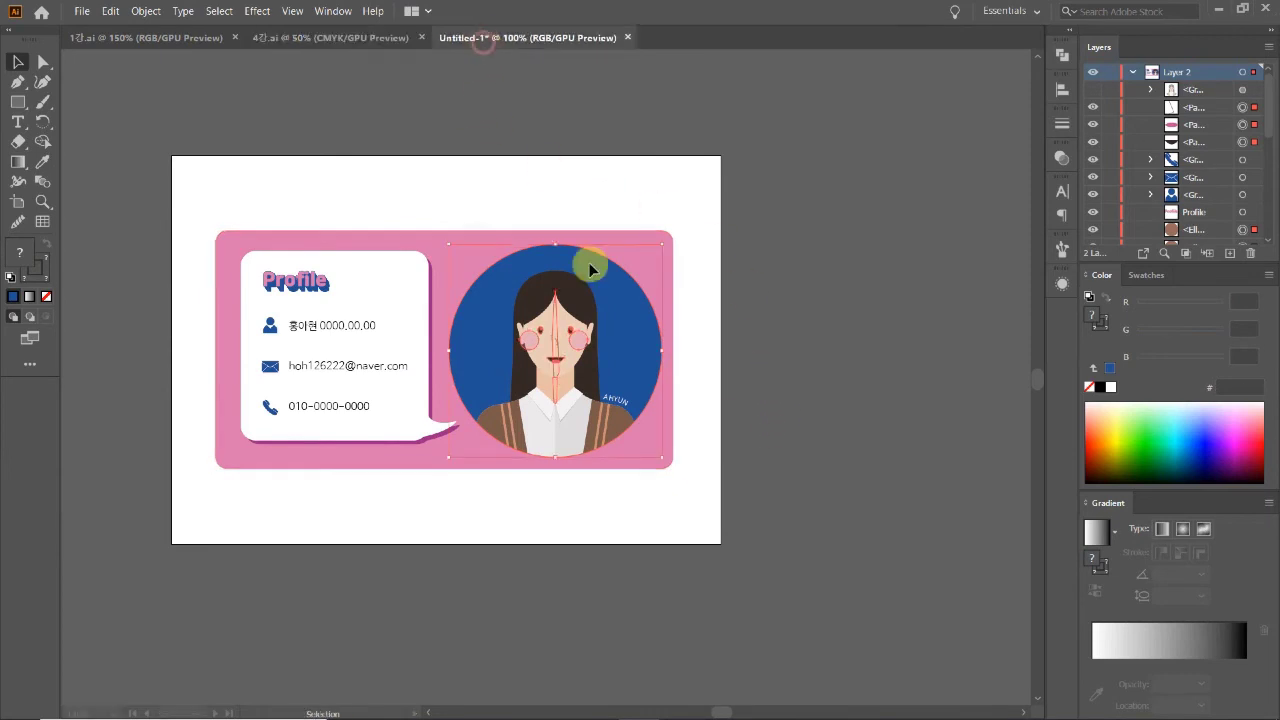
key(ctrl+v)
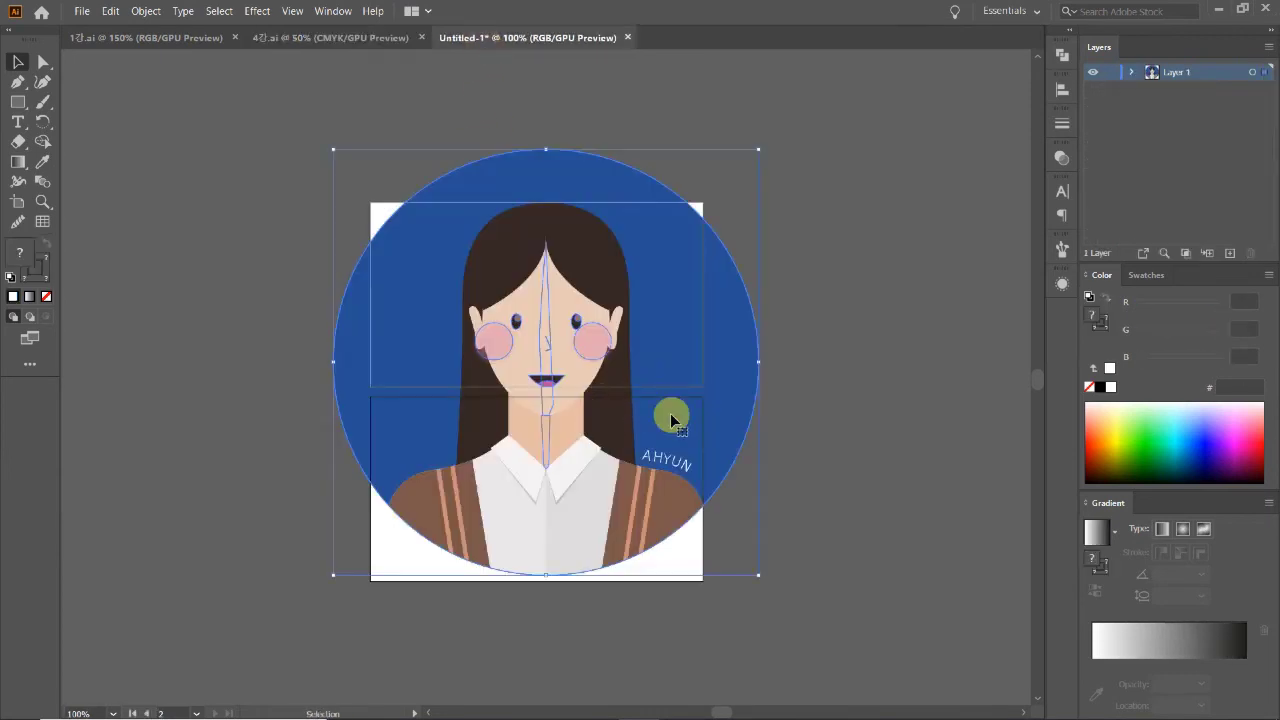
Step: Shrink the pasted portrait and place it on the top card
shift+click(760, 360)
drag(535, 371, 487, 366)
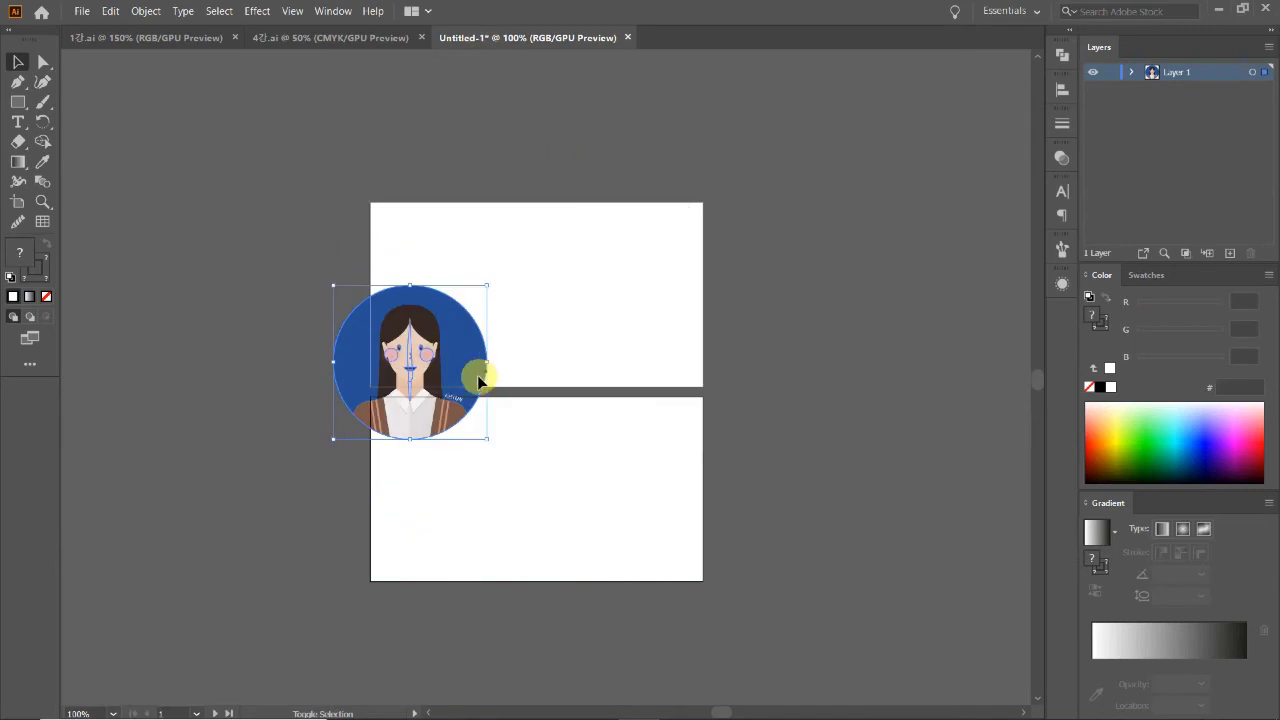
drag(575, 327, 575, 327)
key(ctrl+equal)
click(762, 440)
click(634, 382)
double_click(634, 382)
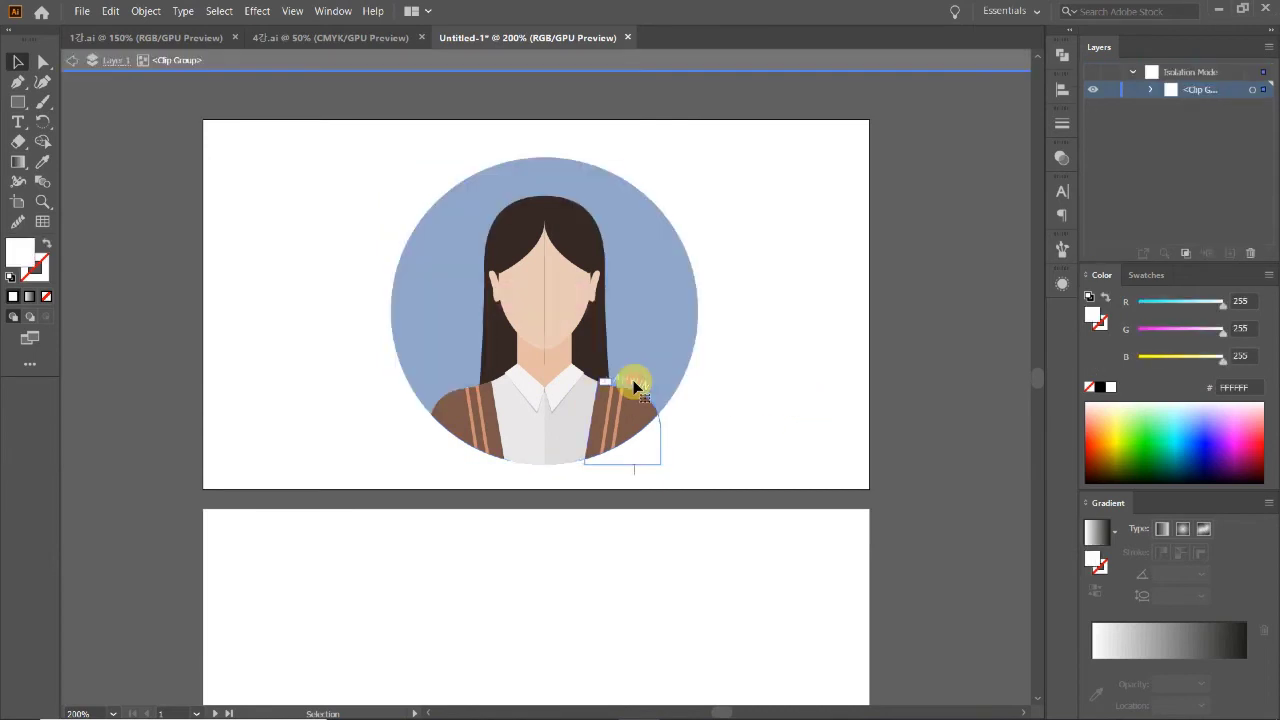
double_click(765, 442)
Step: Reselect the whole portrait and scale it down further around its centre
click(674, 323)
drag(743, 457, 577, 294)
drag(698, 313, 663, 310)
key(ctrl+z)
drag(724, 431, 344, 188)
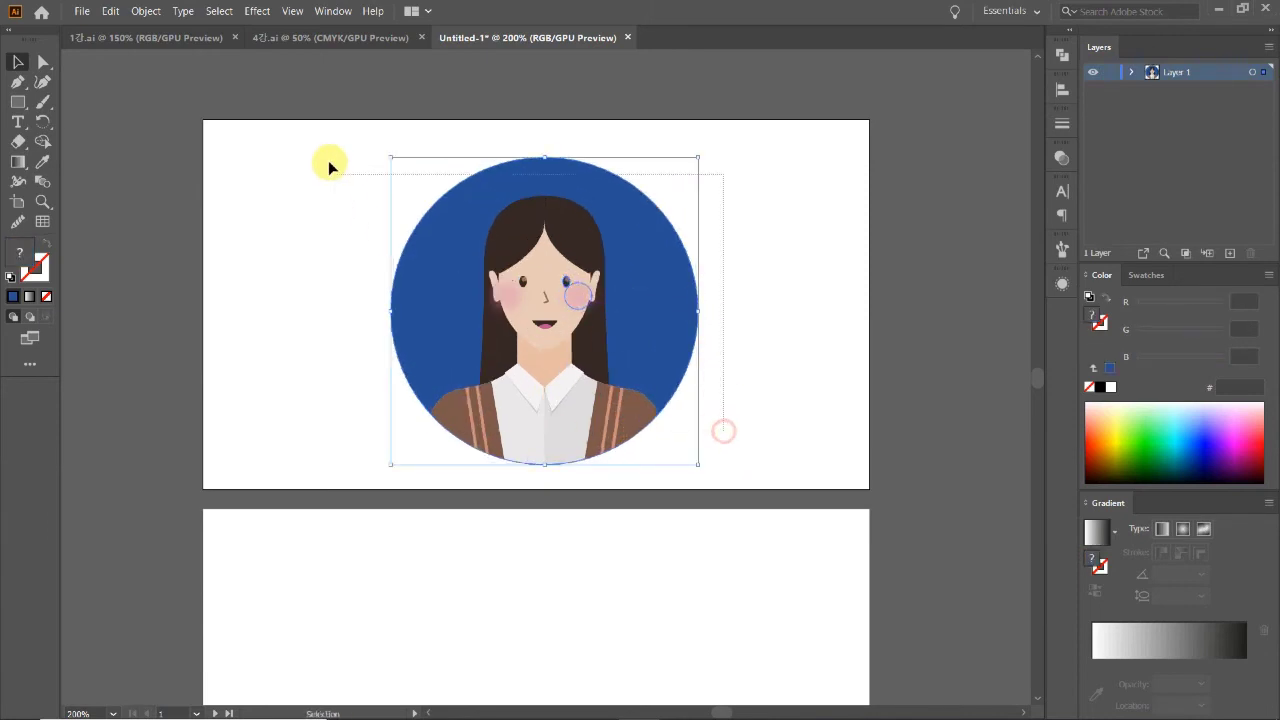
drag(716, 486, 319, 121)
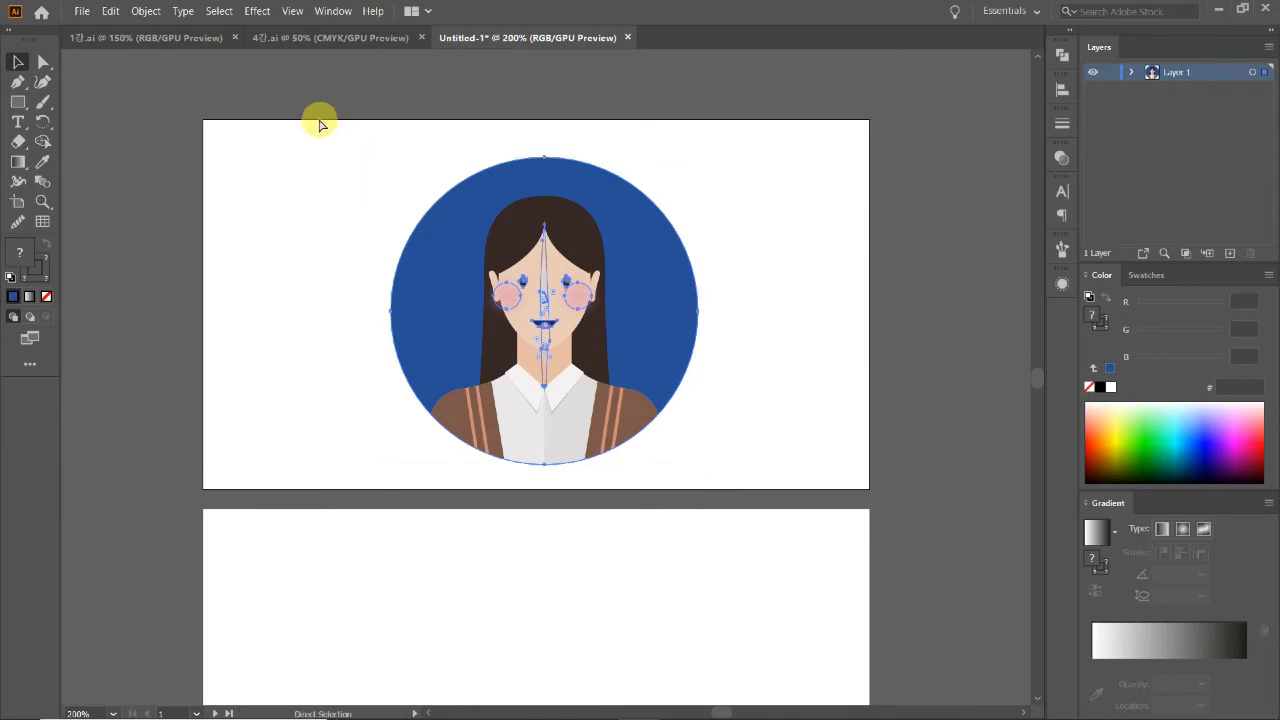
drag(701, 313, 661, 303)
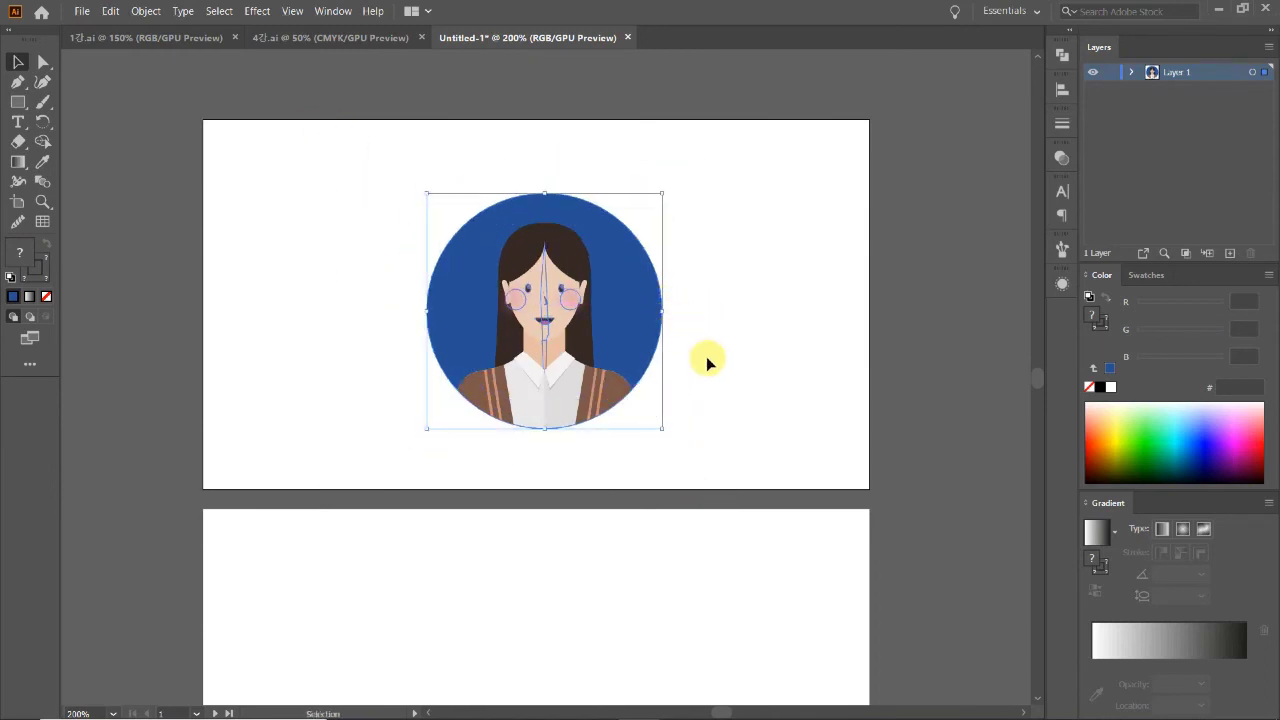
click(685, 320)
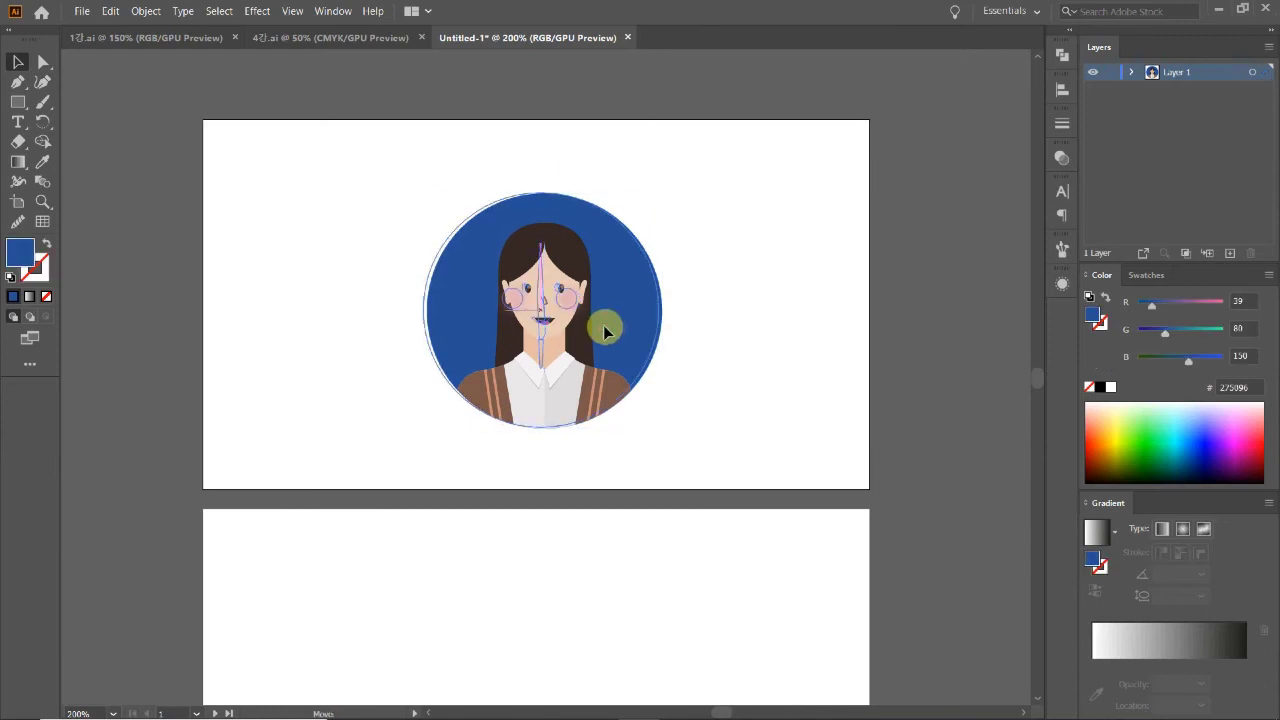
Step: At 150% zoom, reposition the portrait group on the top card
click(629, 343)
click(686, 357)
key(z)
alt+click(615, 357)
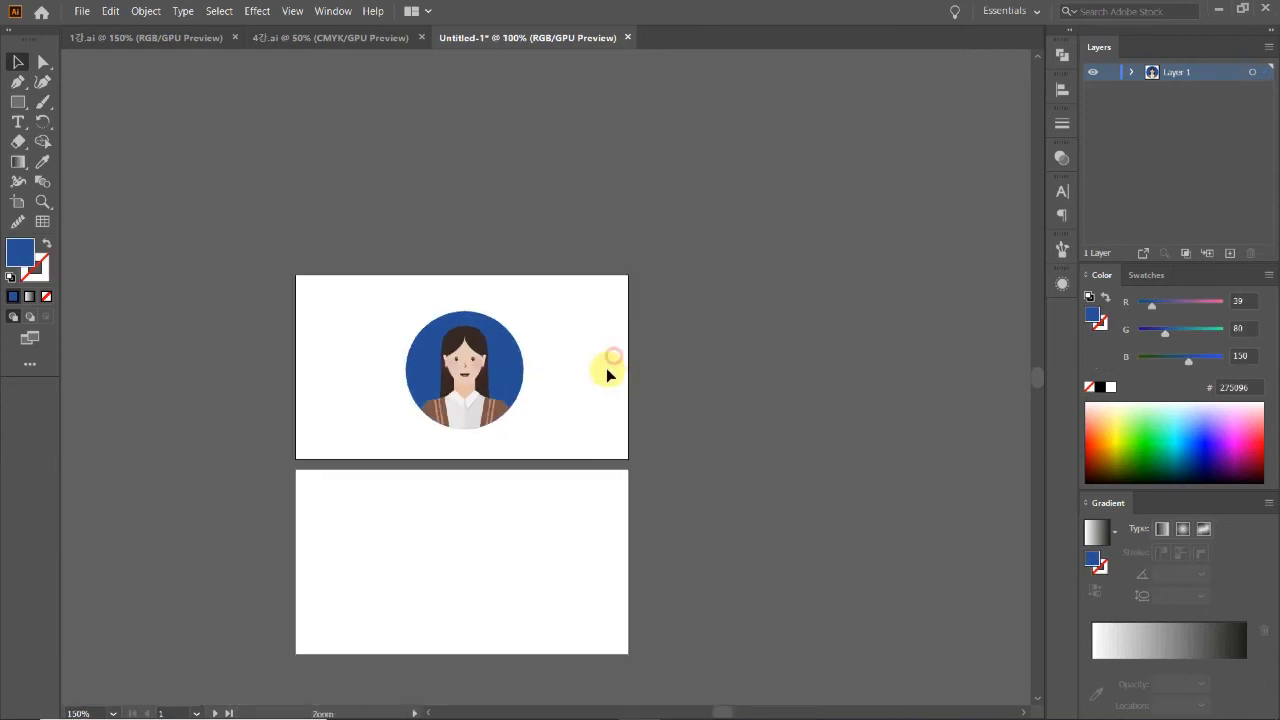
scroll(520, 470, down, 1)
key(v)
scroll(443, 380, up, 1)
drag(608, 486, 593, 437)
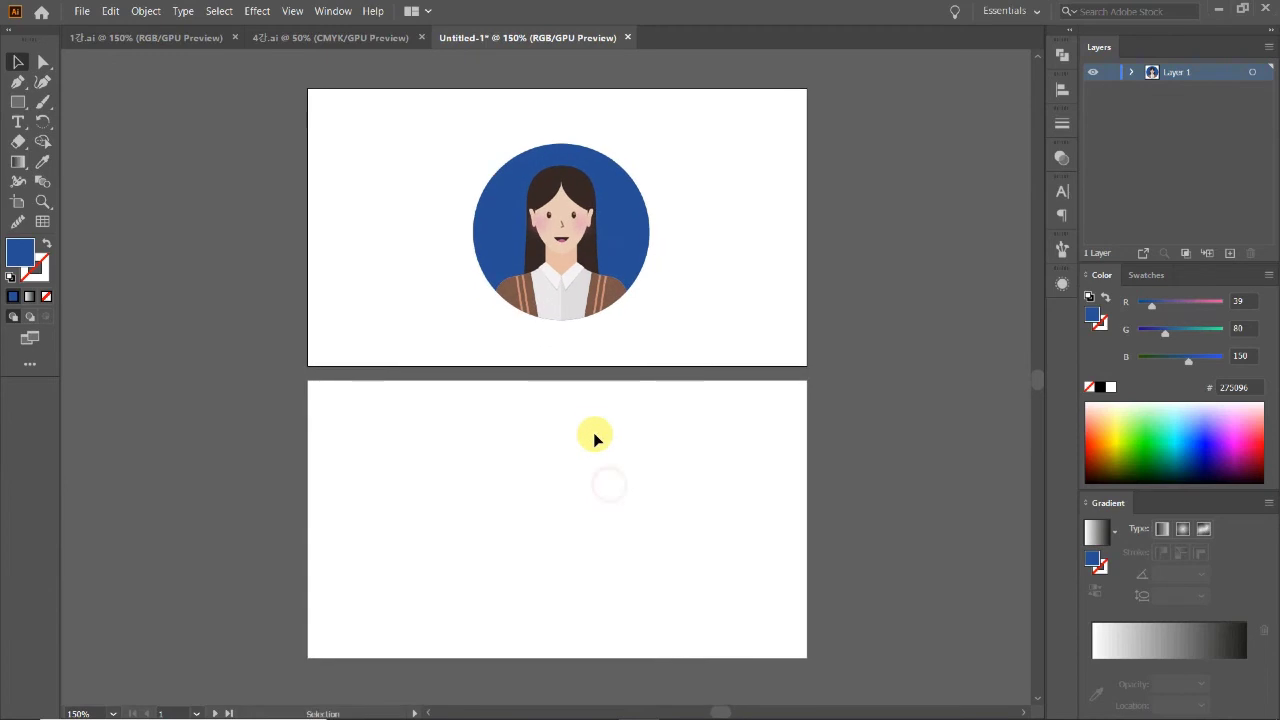
click(623, 249)
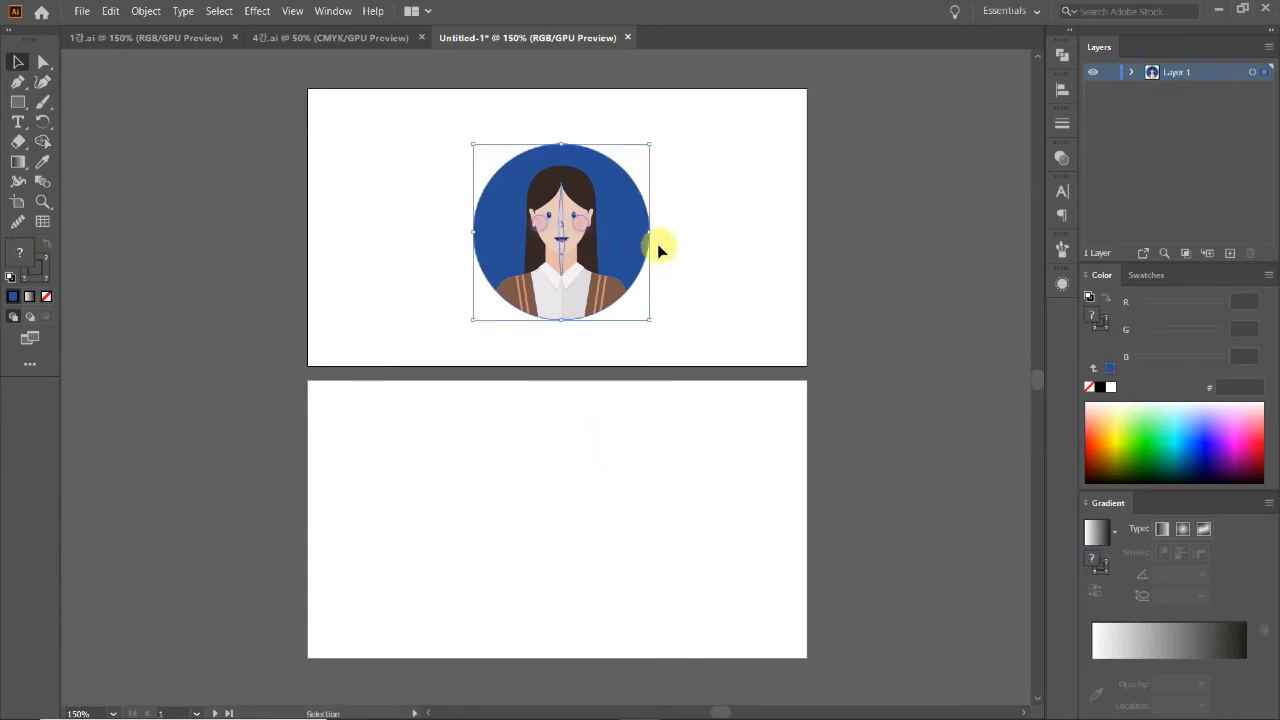
drag(636, 238, 634, 240)
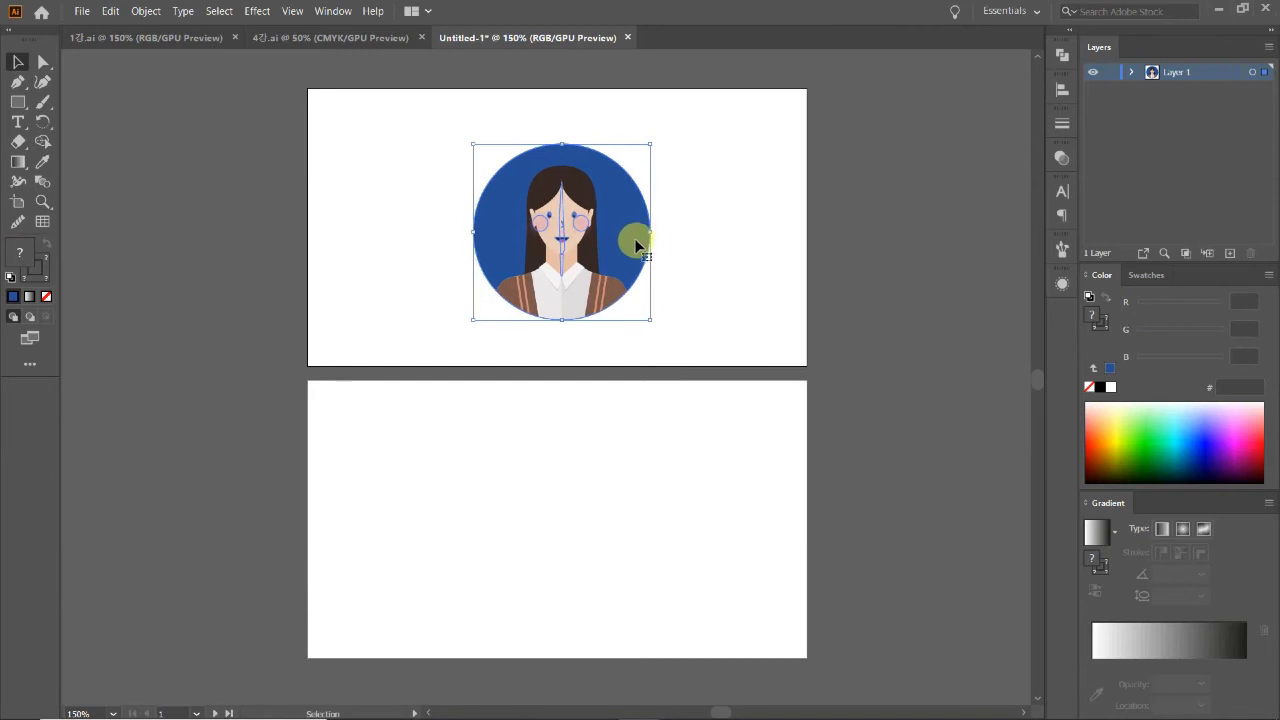
shift+click(650, 234)
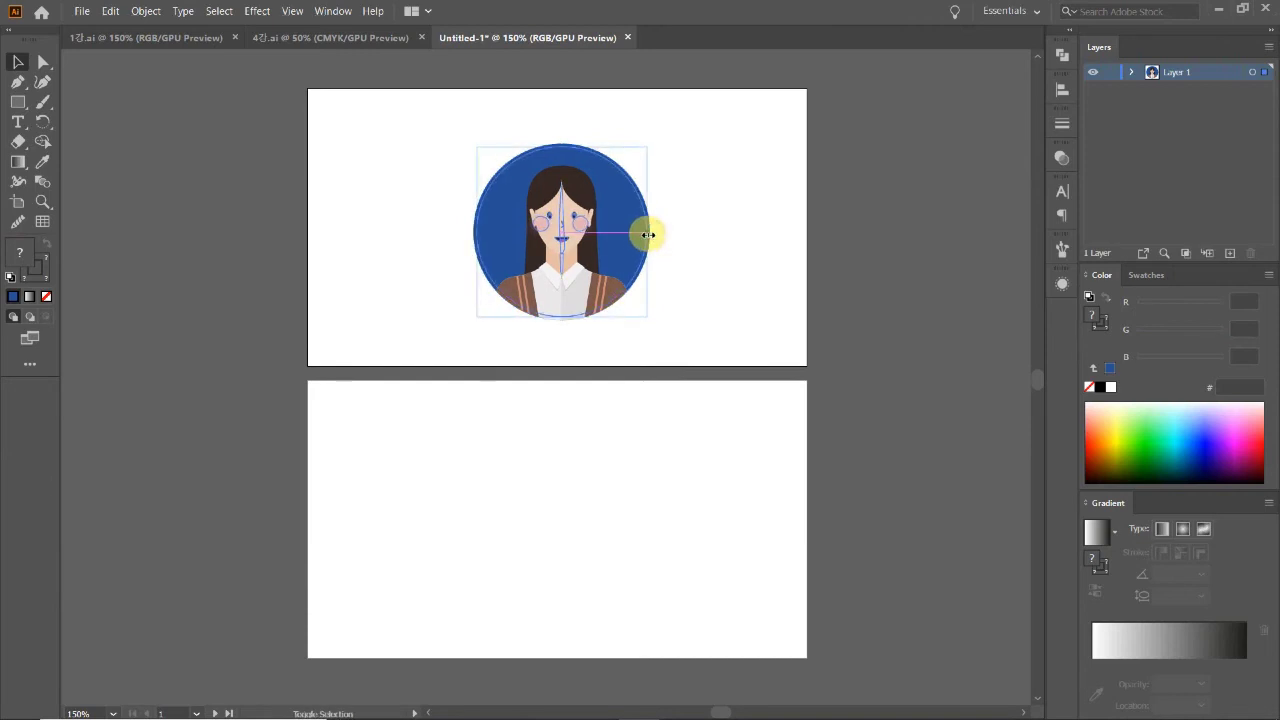
click(705, 275)
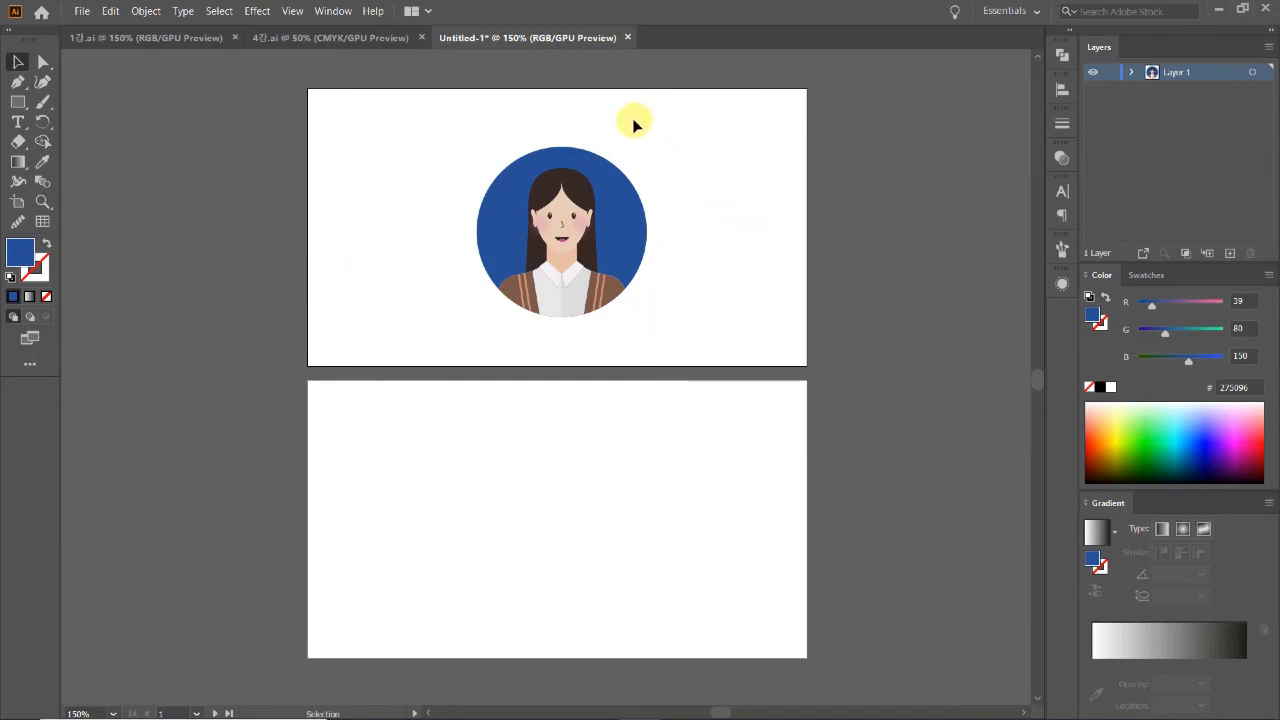
scroll(655, 305, up, 1)
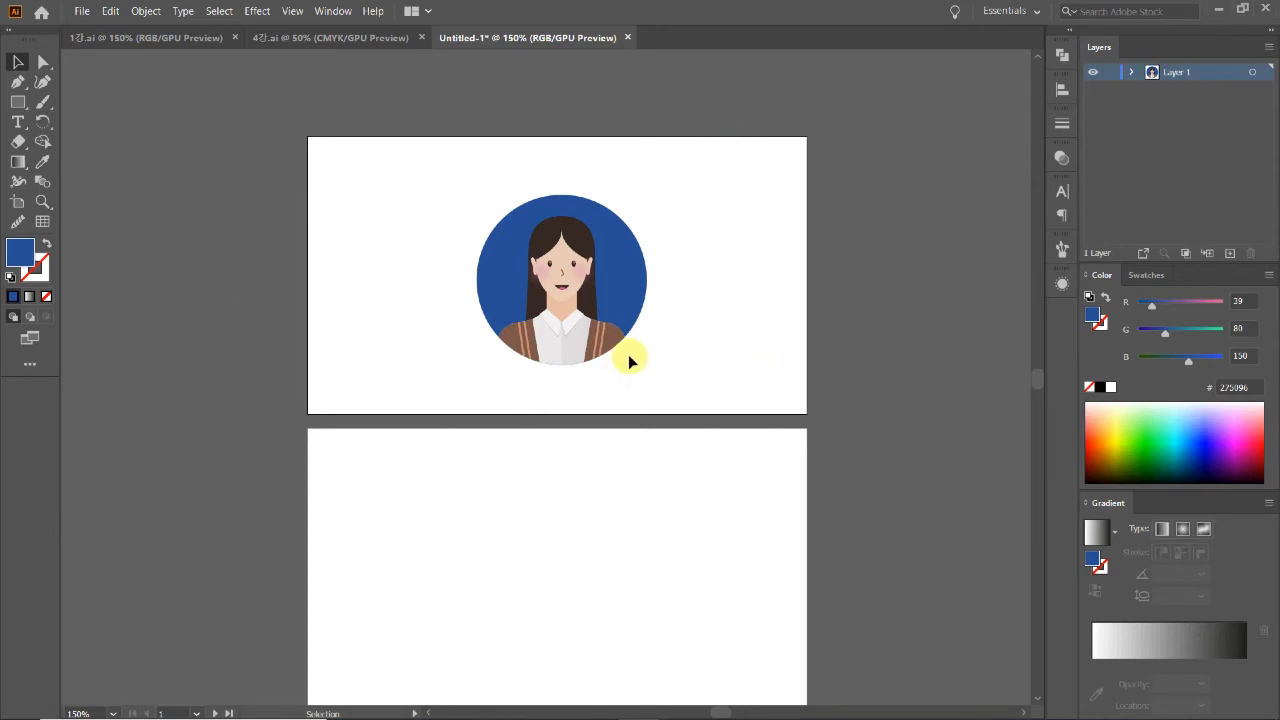
scroll(708, 373, down, 1)
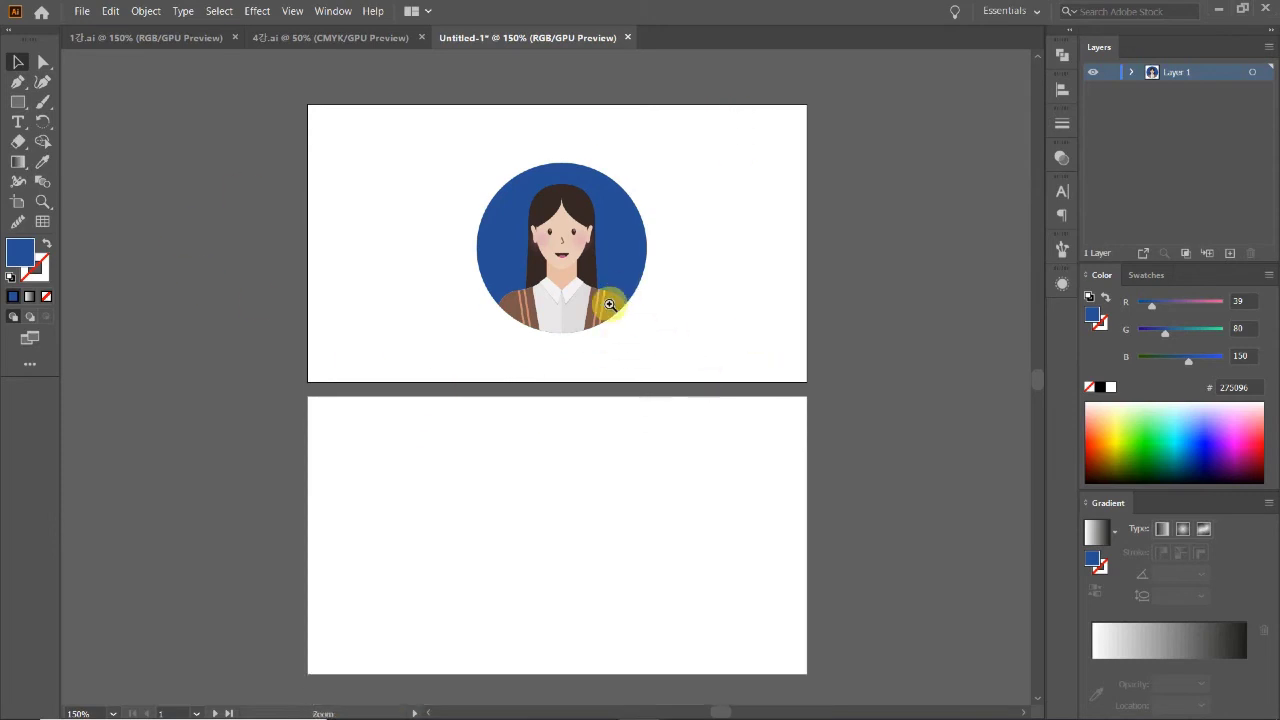
ctrl+click(612, 302)
ctrl+click(497, 341)
Step: Inside the portrait group, refill the blue circle with FFB208 orange
double_click(666, 336)
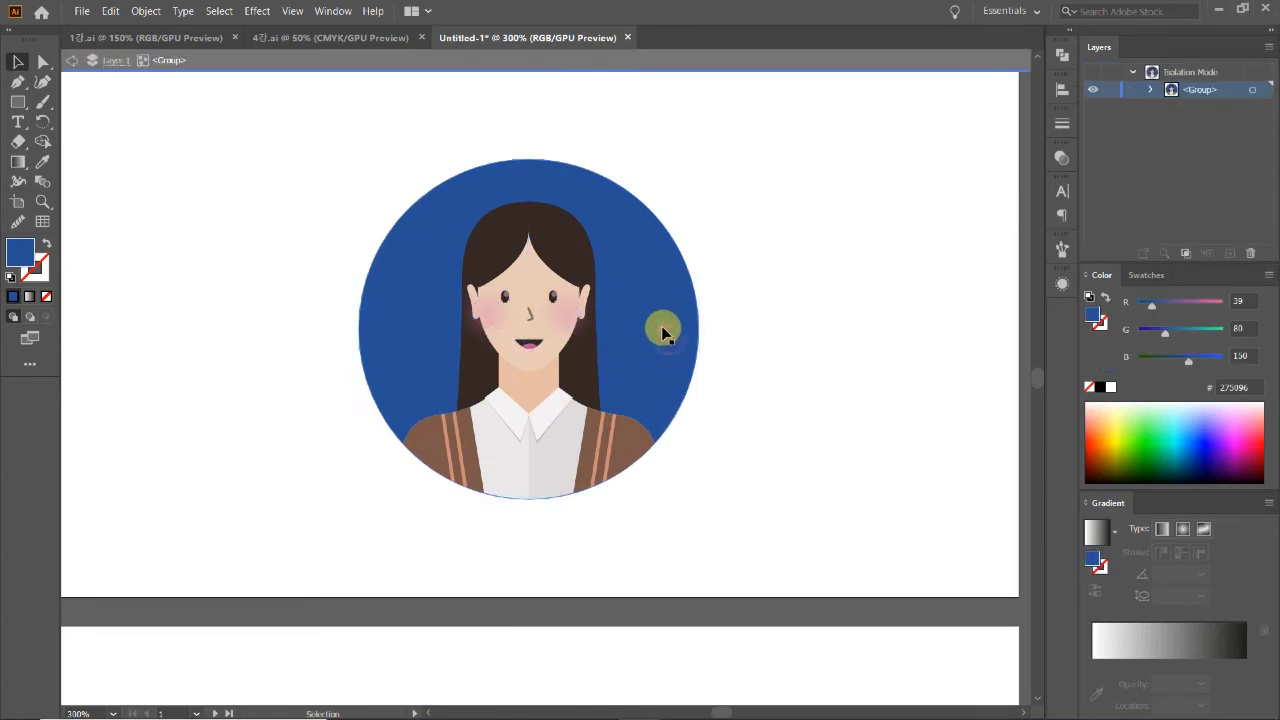
double_click(20, 252)
drag(1030, 350, 1027, 455)
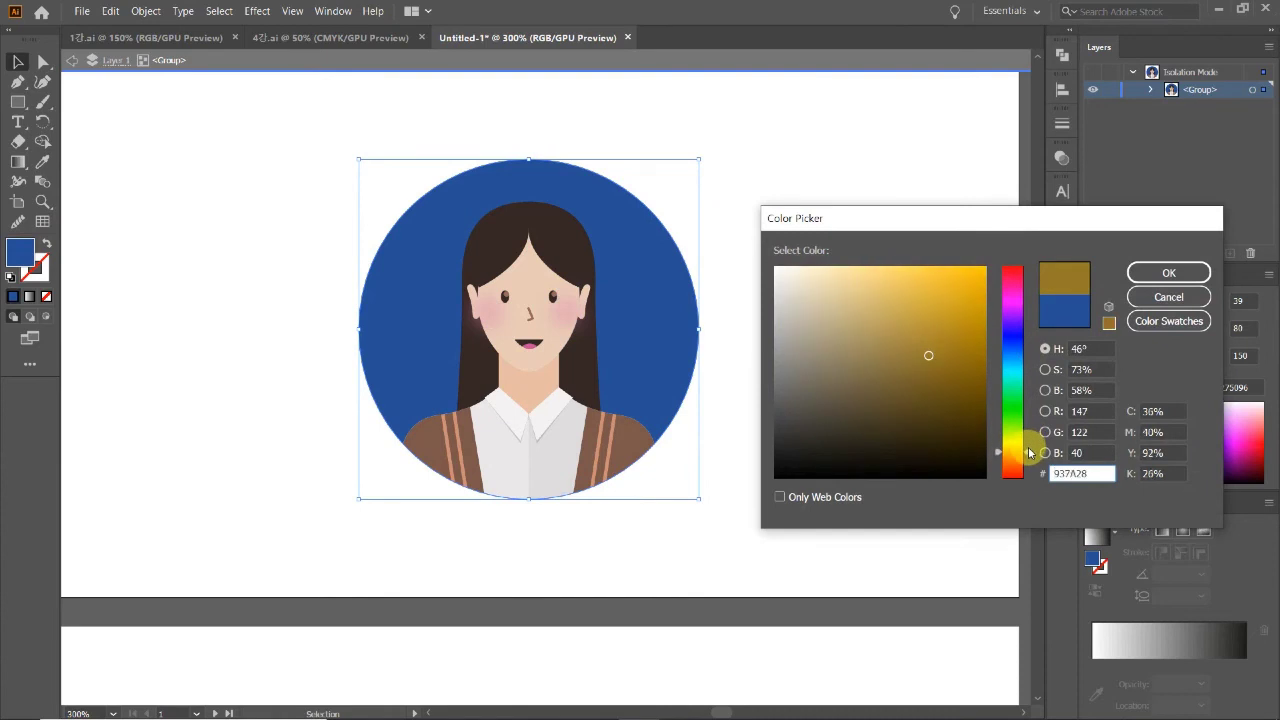
drag(920, 285, 983, 262)
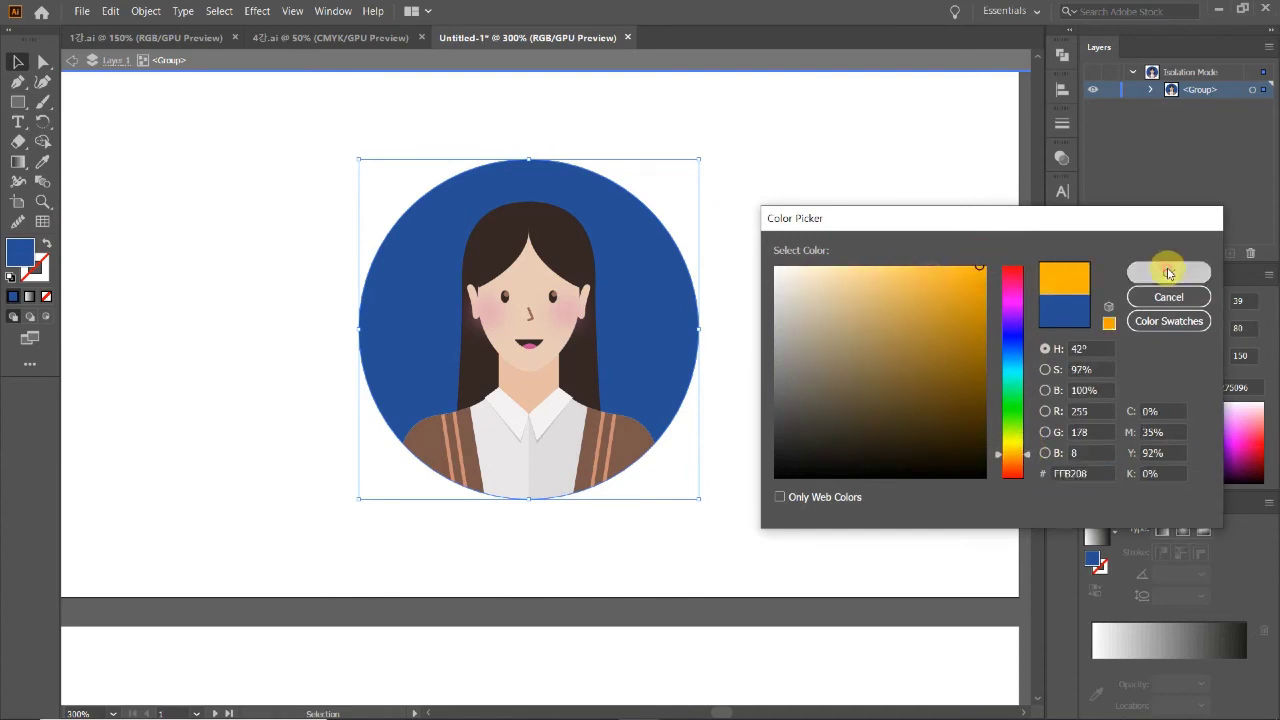
click(1145, 273)
double_click(826, 380)
Step: Zoom to 150% on the cards and marquee-select all the avatar's objects
key(z)
alt+click(538, 418)
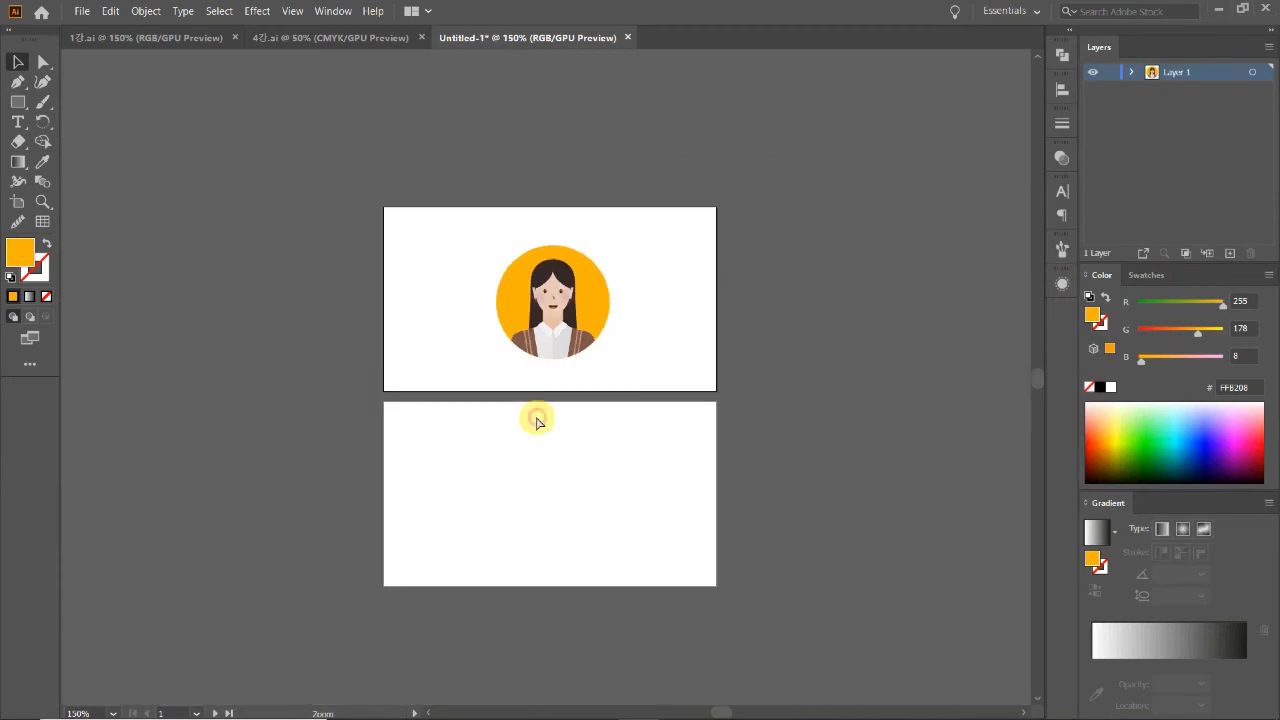
scroll(651, 471, down, 1)
click(609, 414)
drag(543, 330, 378, 192)
Step: Try rotating the avatar 90° and undo it, then nudge the avatar slightly left
click(685, 404)
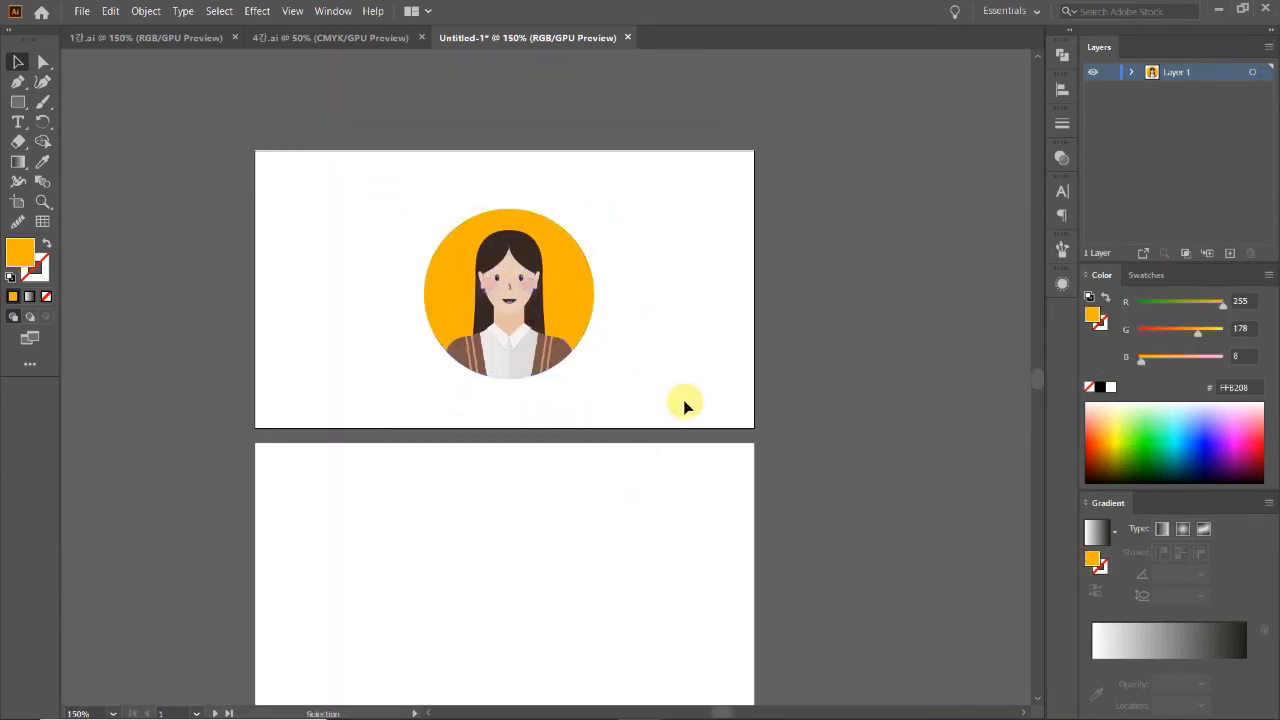
scroll(685, 404, down, 1)
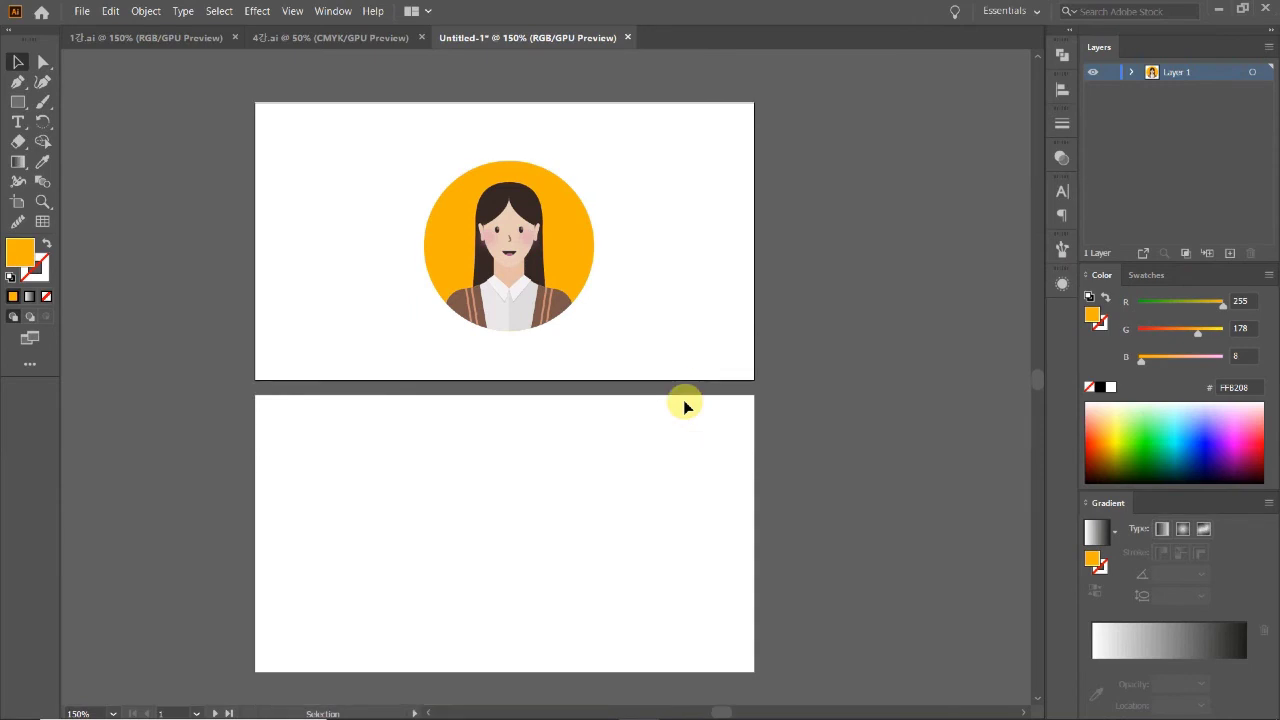
drag(530, 136, 600, 334)
drag(600, 157, 392, 128)
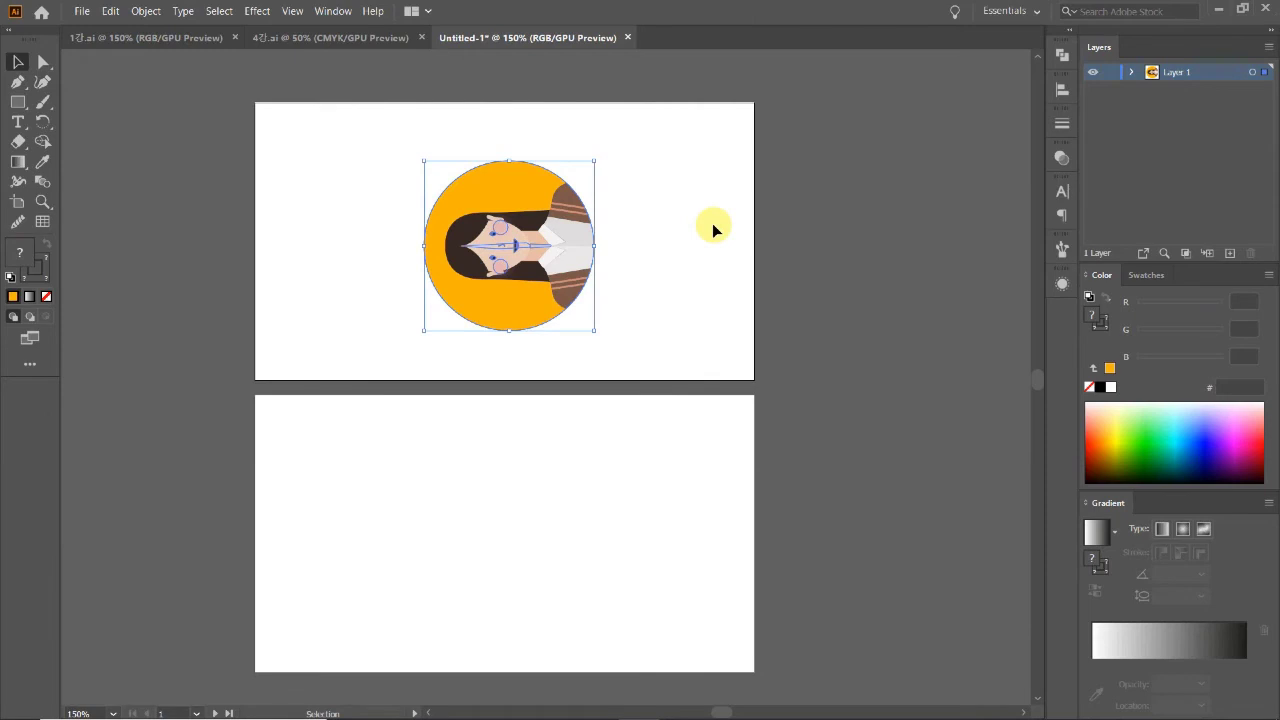
key(ctrl+z)
click(688, 272)
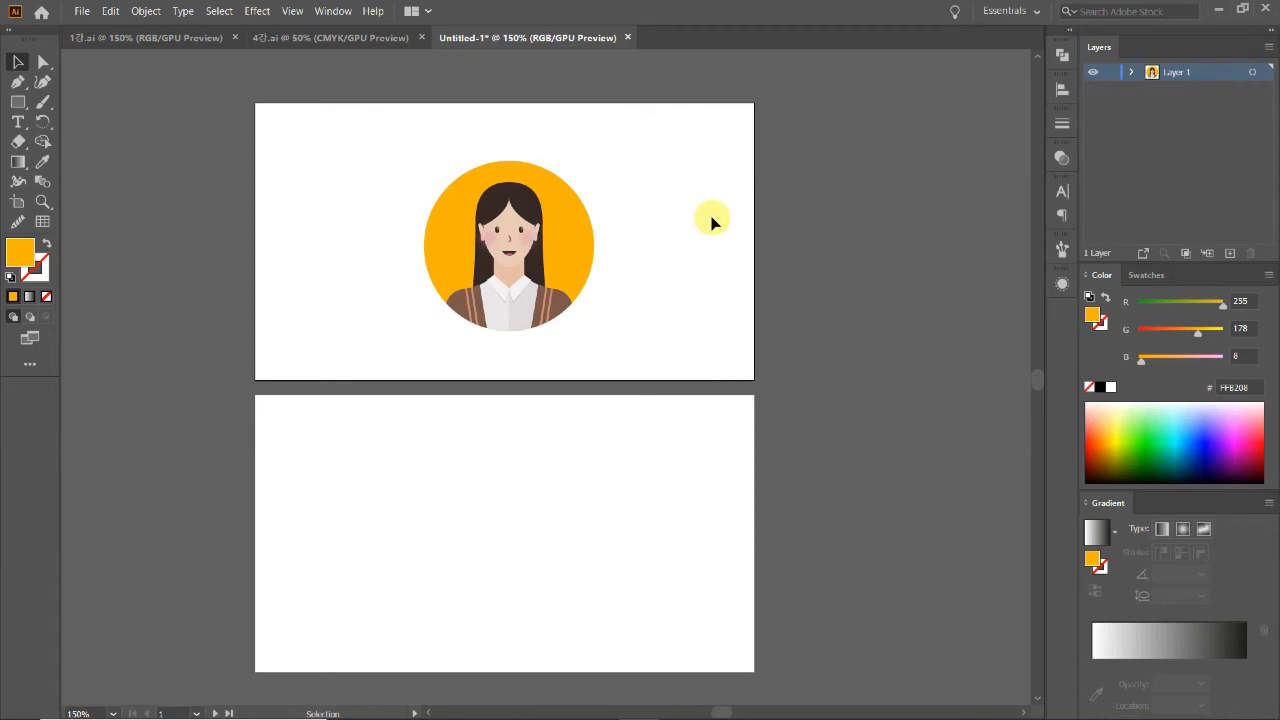
drag(651, 334, 585, 285)
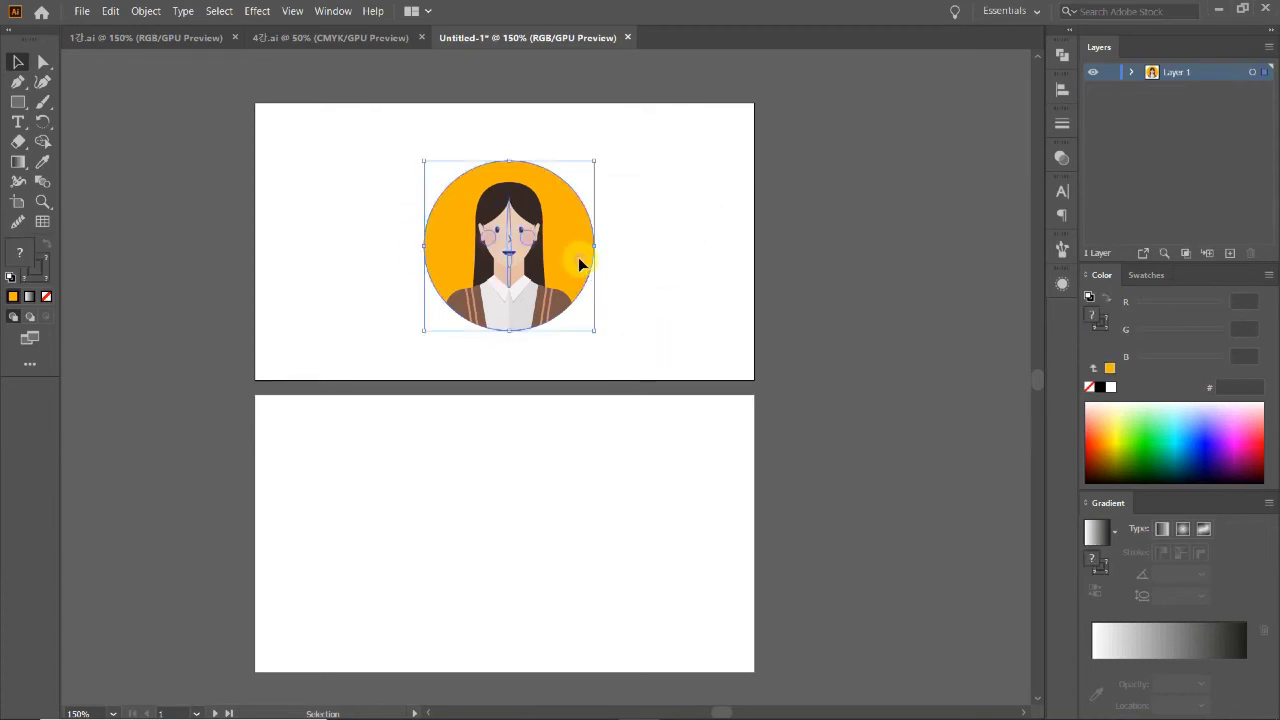
key(Left)
key(Left)
drag(697, 360, 294, 120)
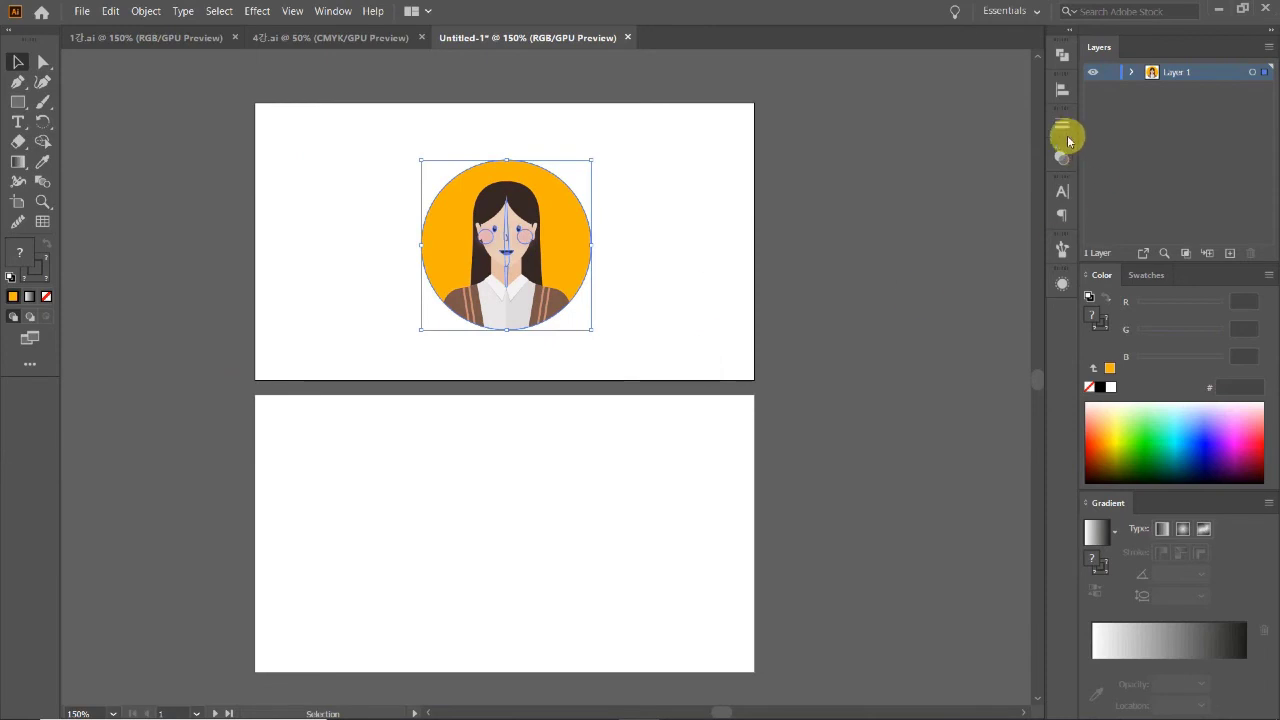
Step: Centre the portrait horizontally and vertically on the top artboard with the Align options
click(1132, 73)
click(1132, 73)
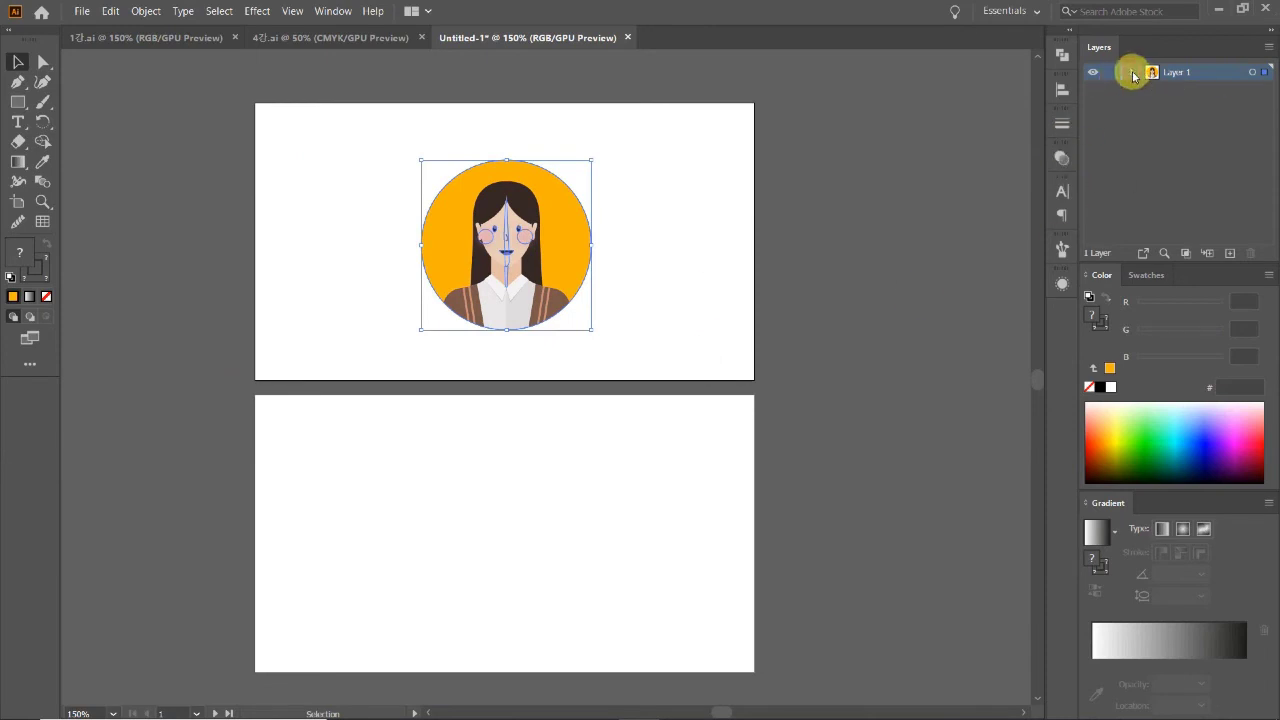
click(1061, 90)
click(897, 128)
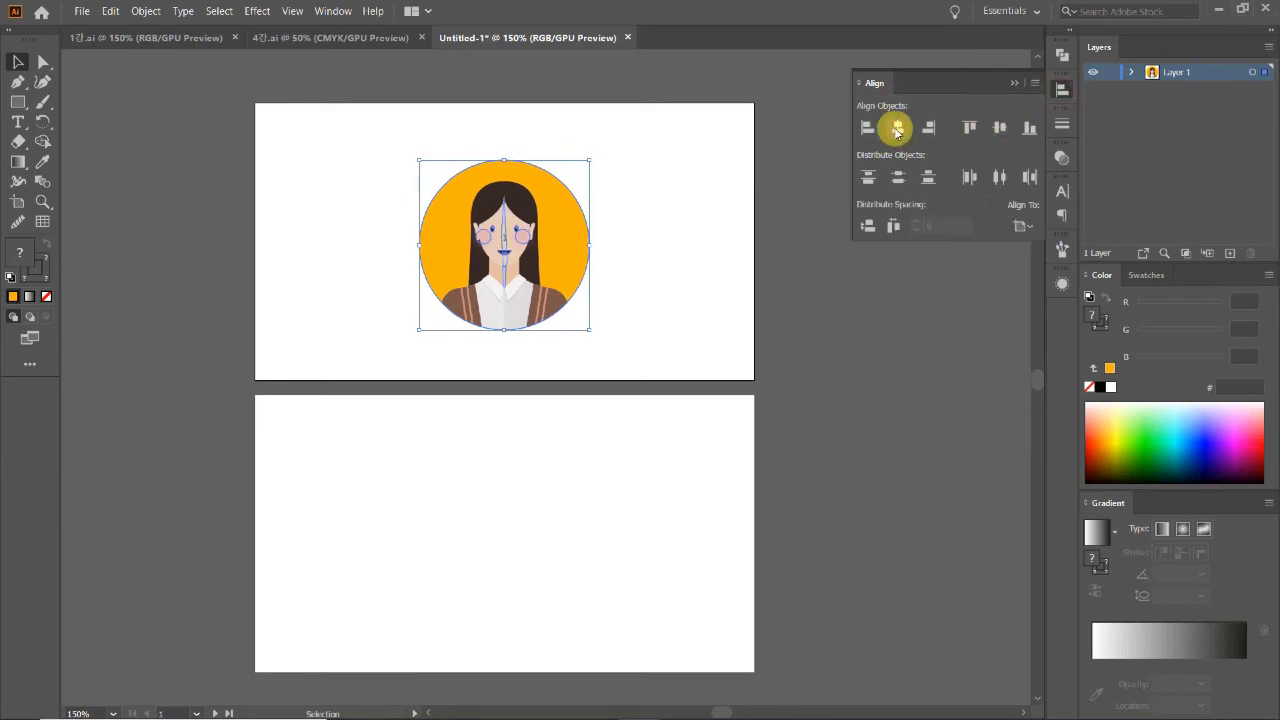
click(999, 127)
click(1061, 90)
click(846, 234)
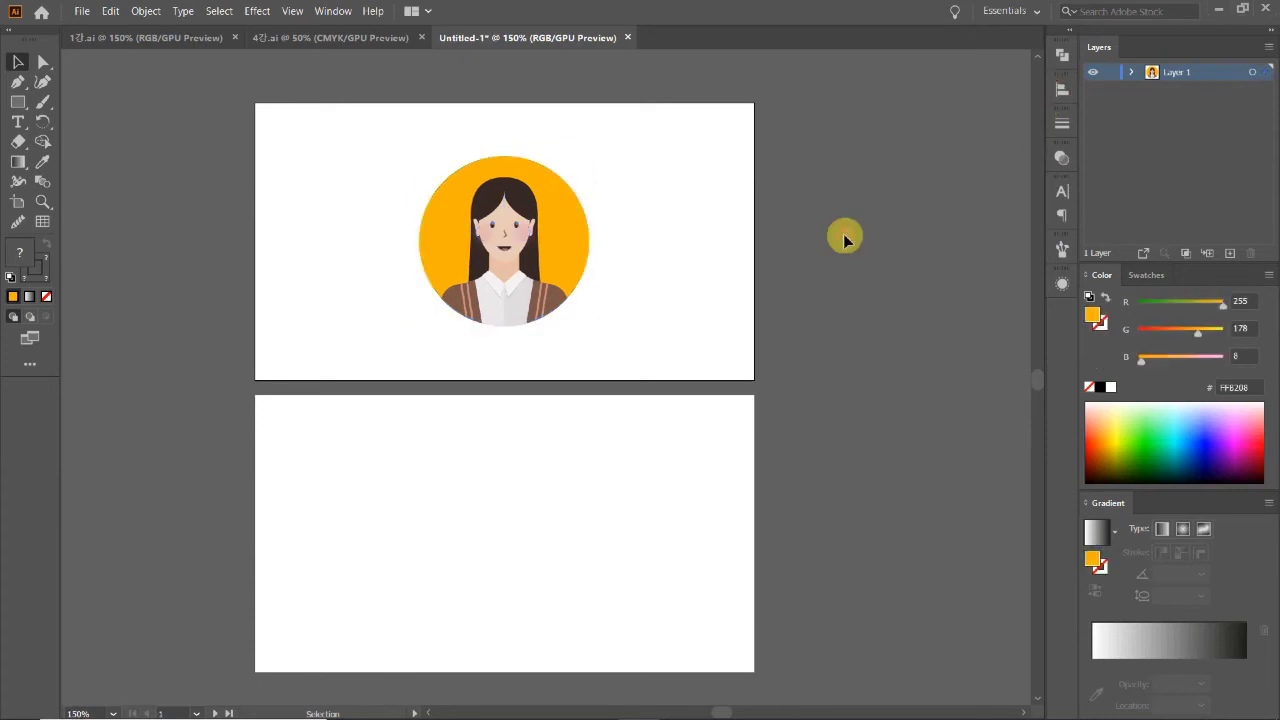
Step: Zoom in and out to inspect the portrait, returning to 150% on the cards
scroll(703, 403, down, 1)
key(ctrl+minus)
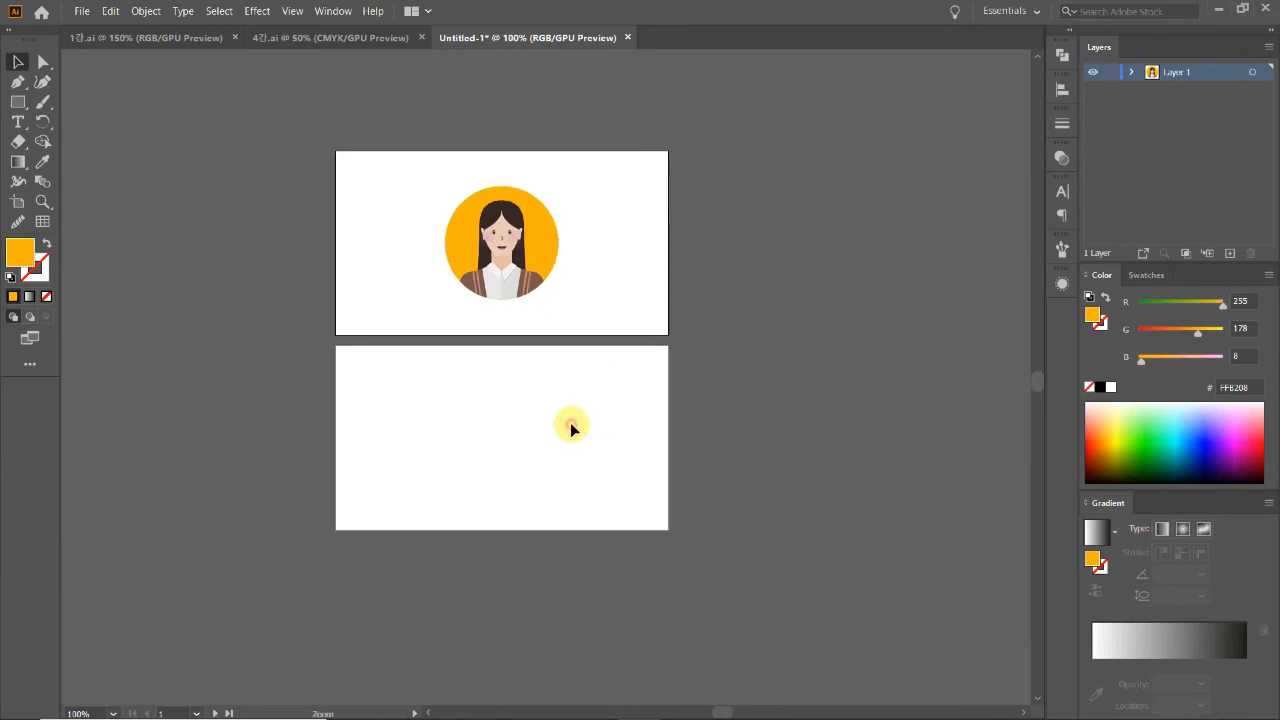
scroll(570, 424, up, 2)
drag(604, 363, 408, 178)
click(610, 324)
key(z)
click(514, 349)
click(514, 349)
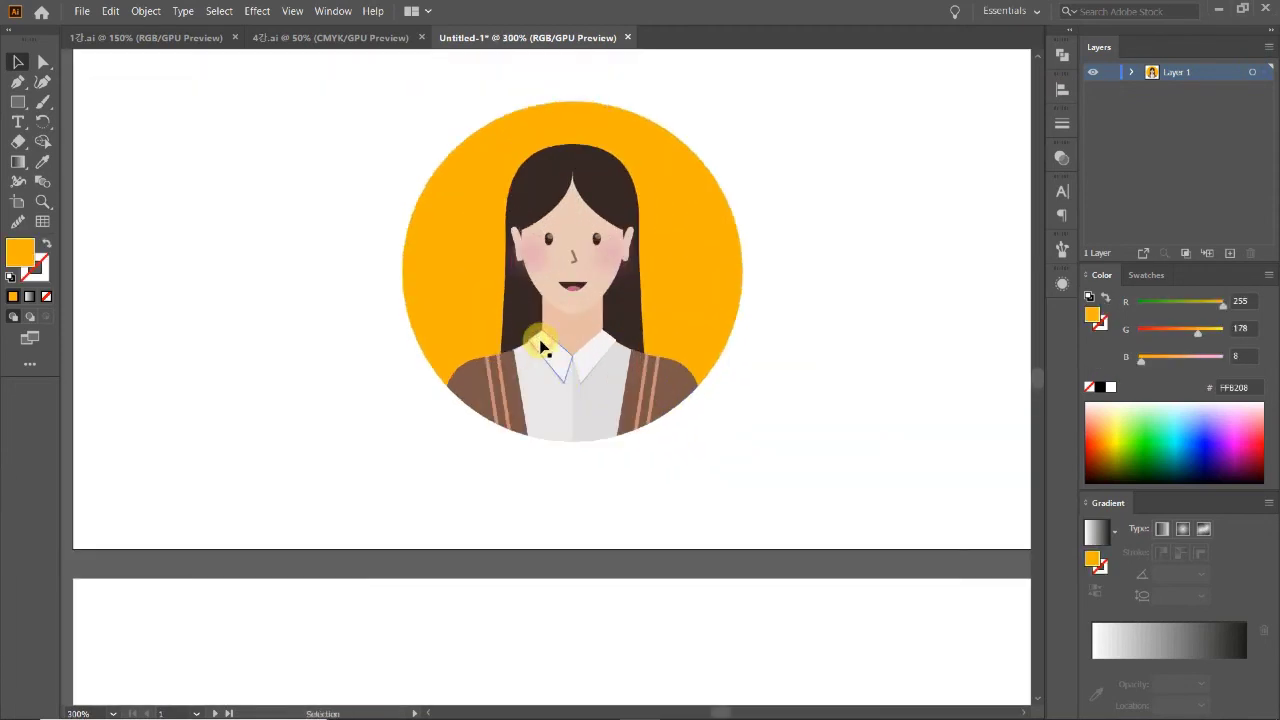
key(ctrl+minus)
key(ctrl+minus)
ctrl+click(563, 377)
key(ctrl+minus)
click(593, 467)
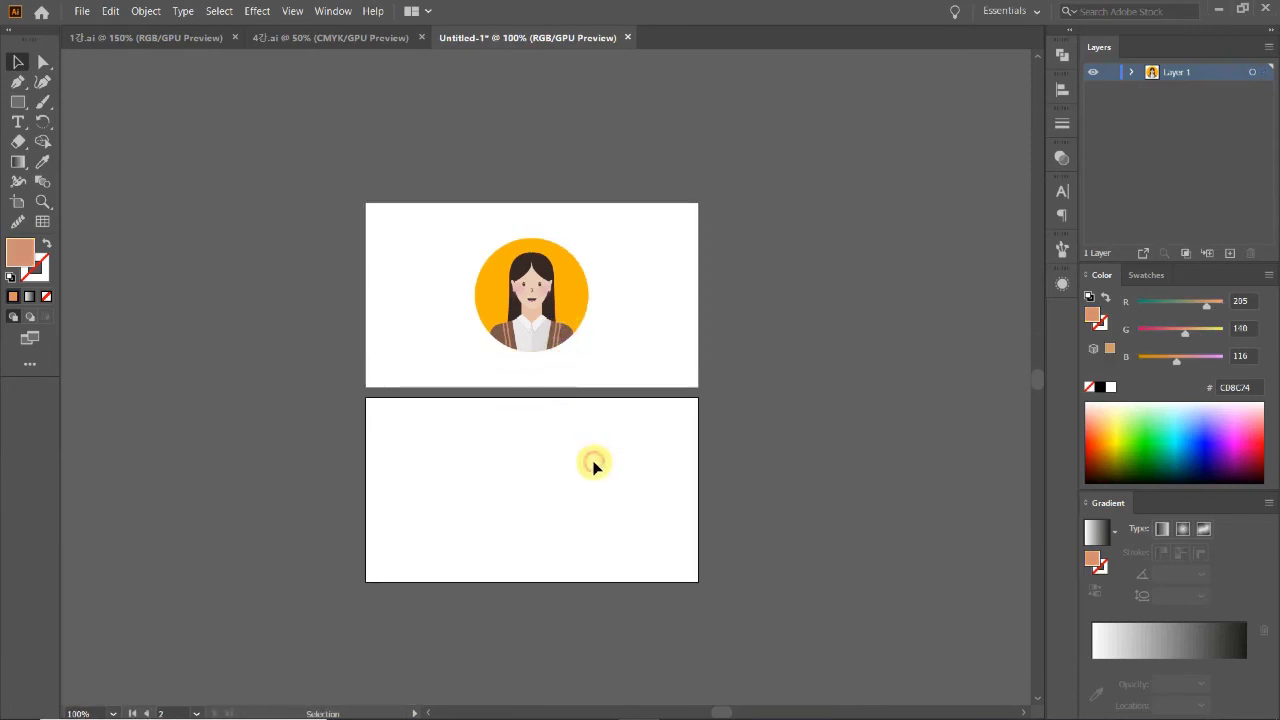
ctrl+click(588, 430)
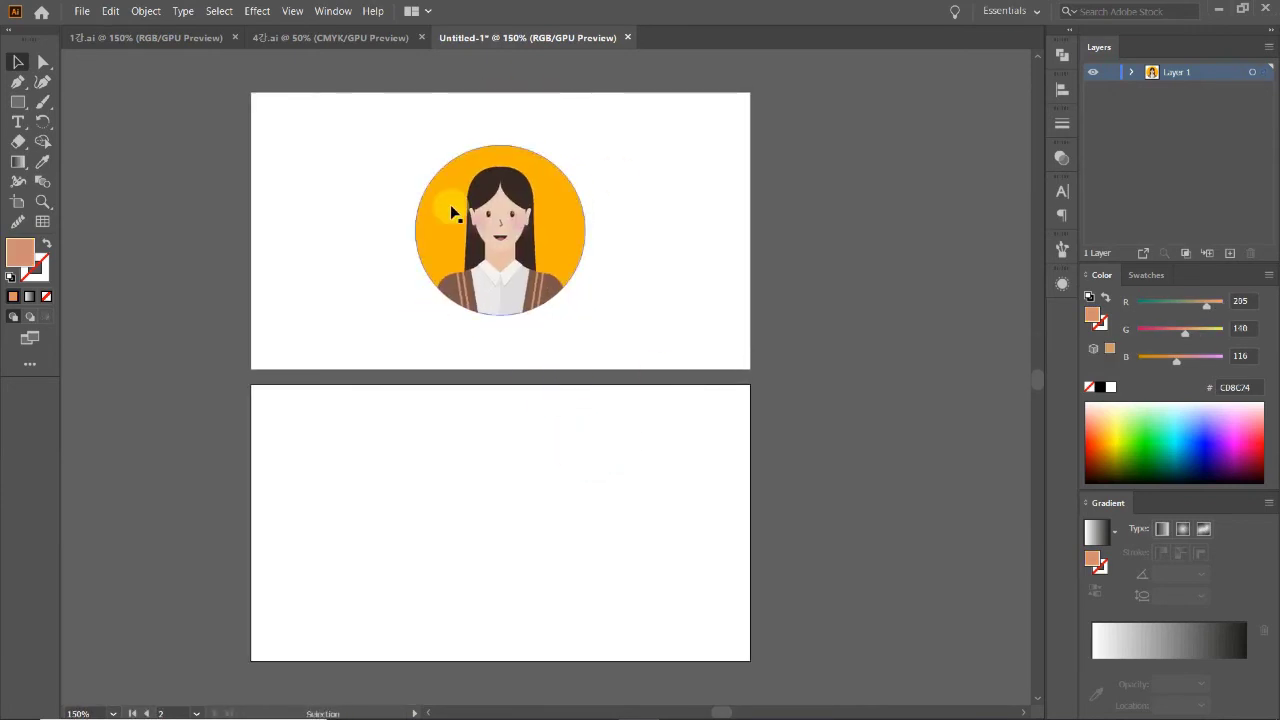
Step: Enter the portrait group and select its orange background circle
click(420, 206)
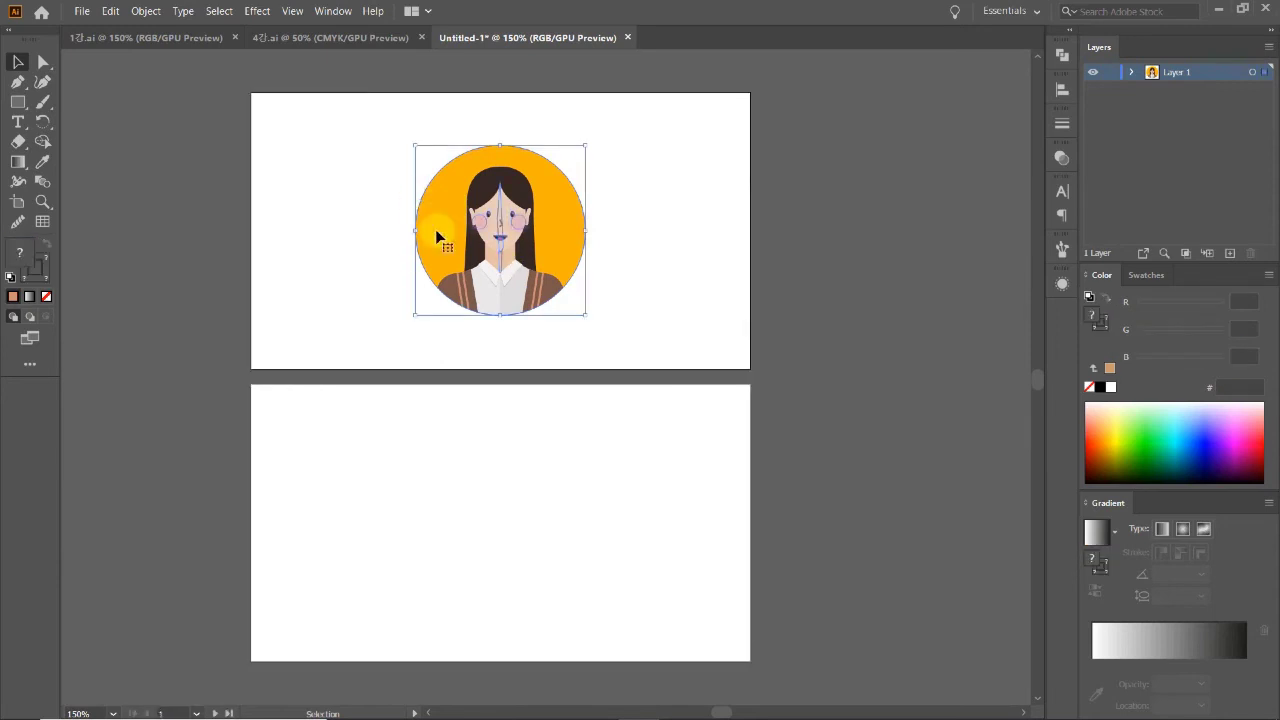
double_click(435, 229)
click(438, 243)
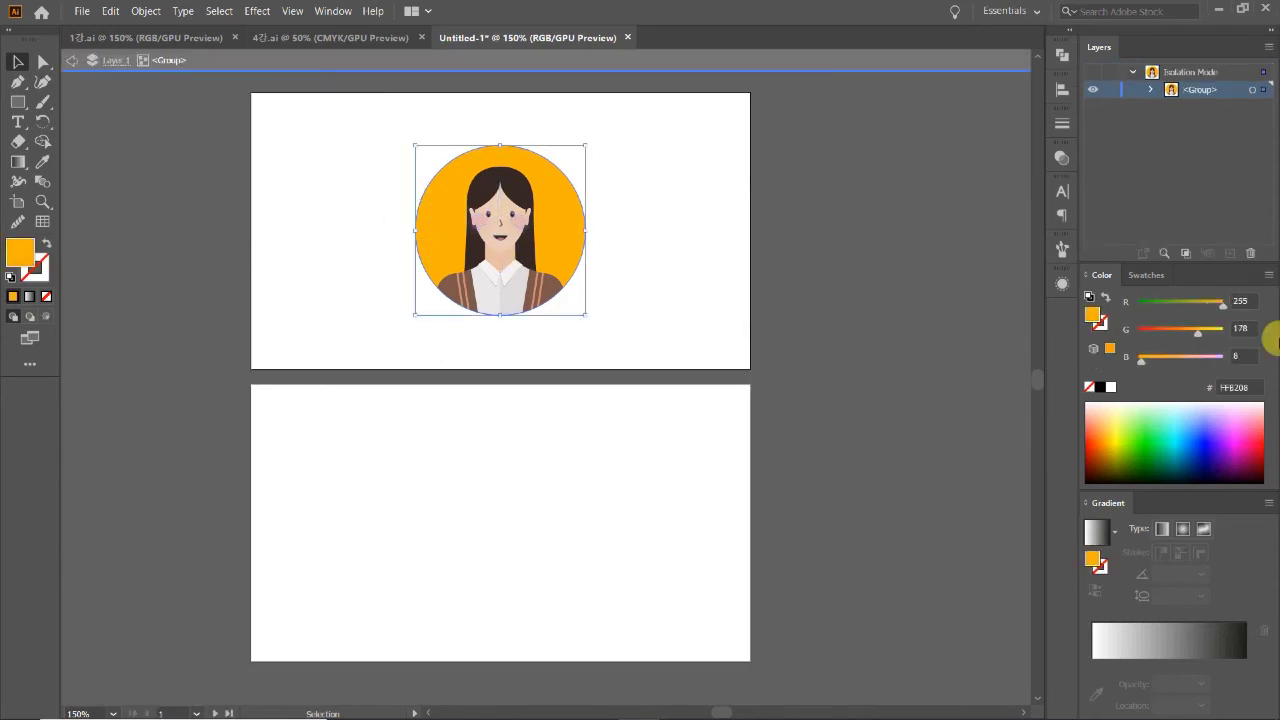
click(17, 102)
Step: Leave the portrait group and draw a FFB208 orange rectangle over the whole lower card
click(287, 423)
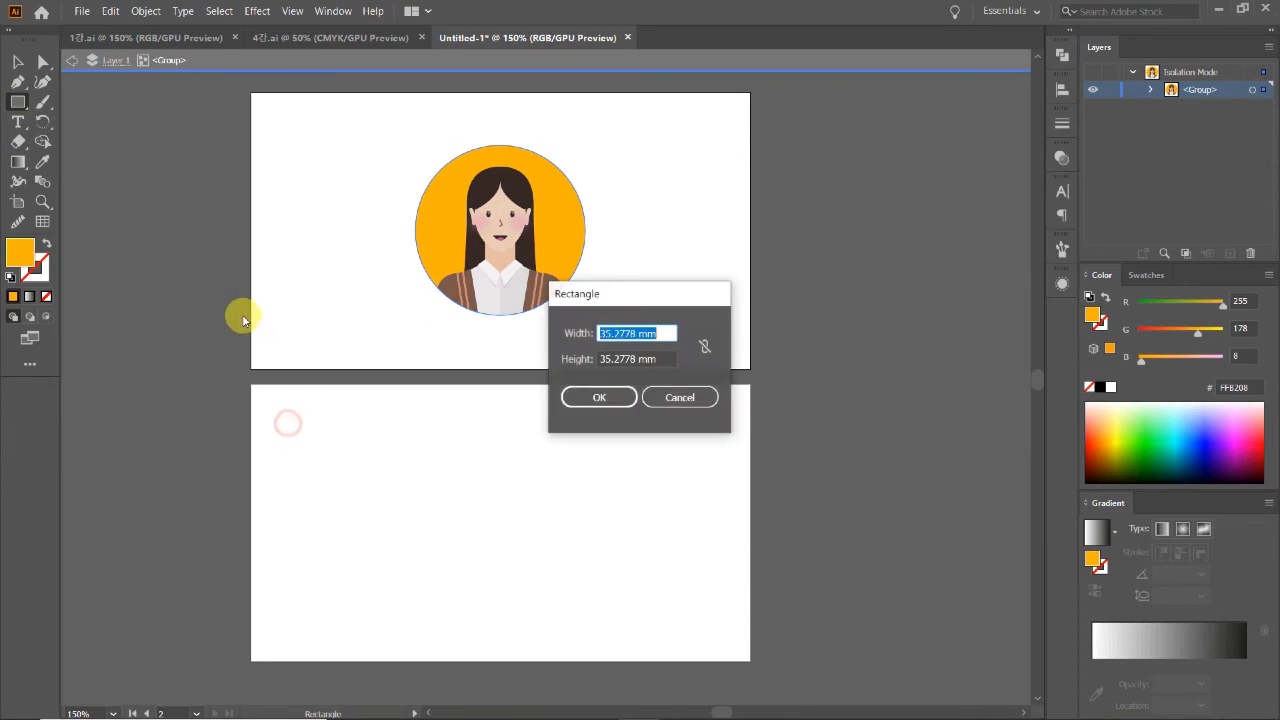
click(660, 417)
key(v)
double_click(477, 503)
click(17, 102)
drag(252, 384, 751, 658)
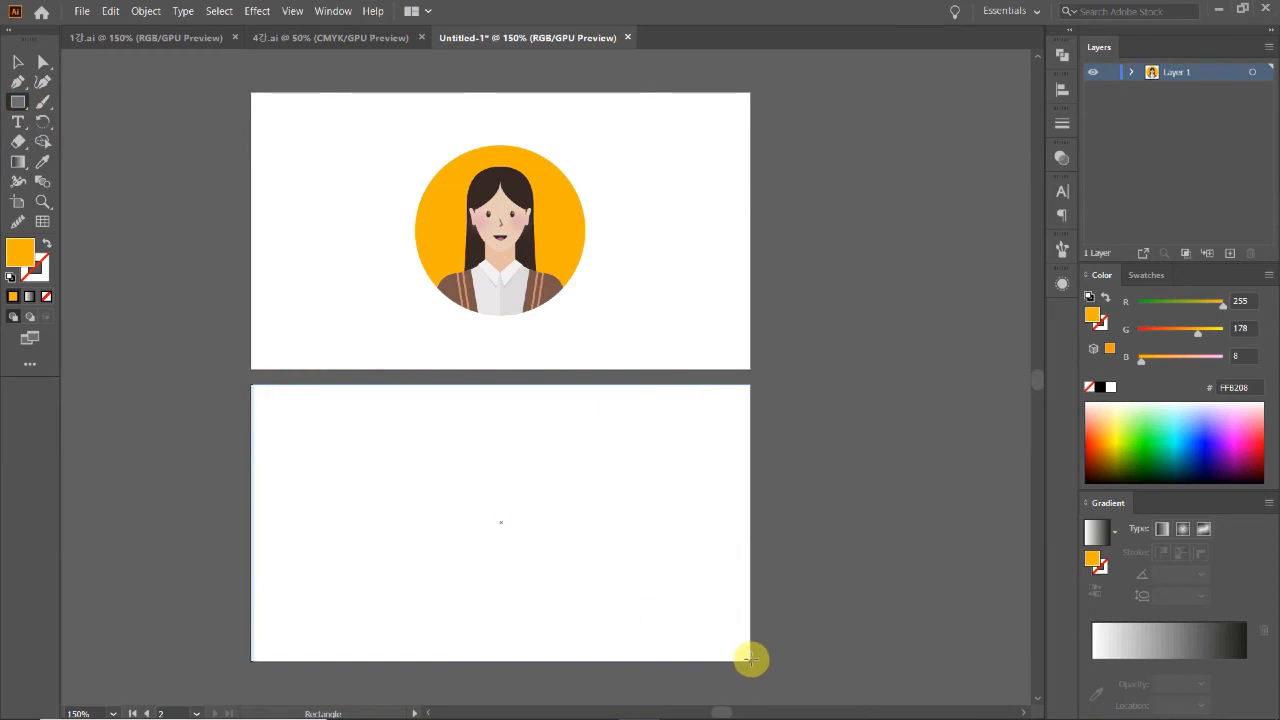
click(17, 61)
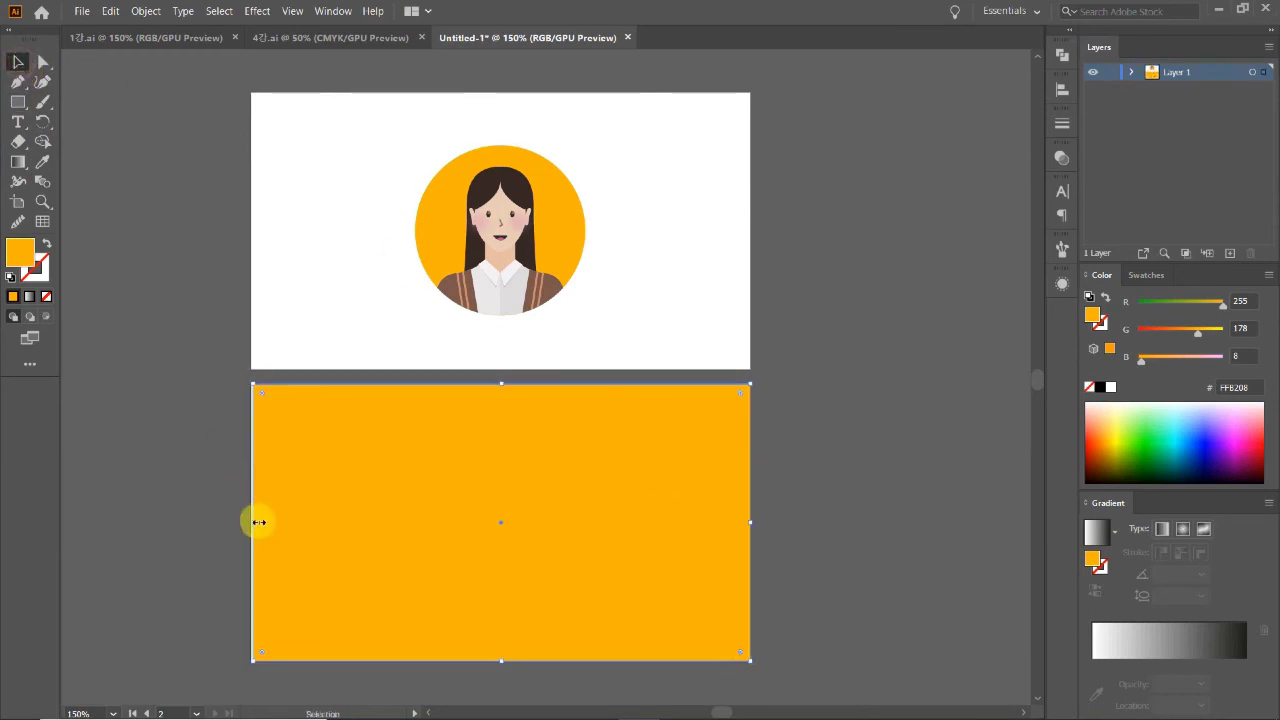
Step: Align the orange rectangle's left and top edges with the lower card
drag(252, 521, 251, 521)
drag(497, 384, 502, 386)
click(114, 171)
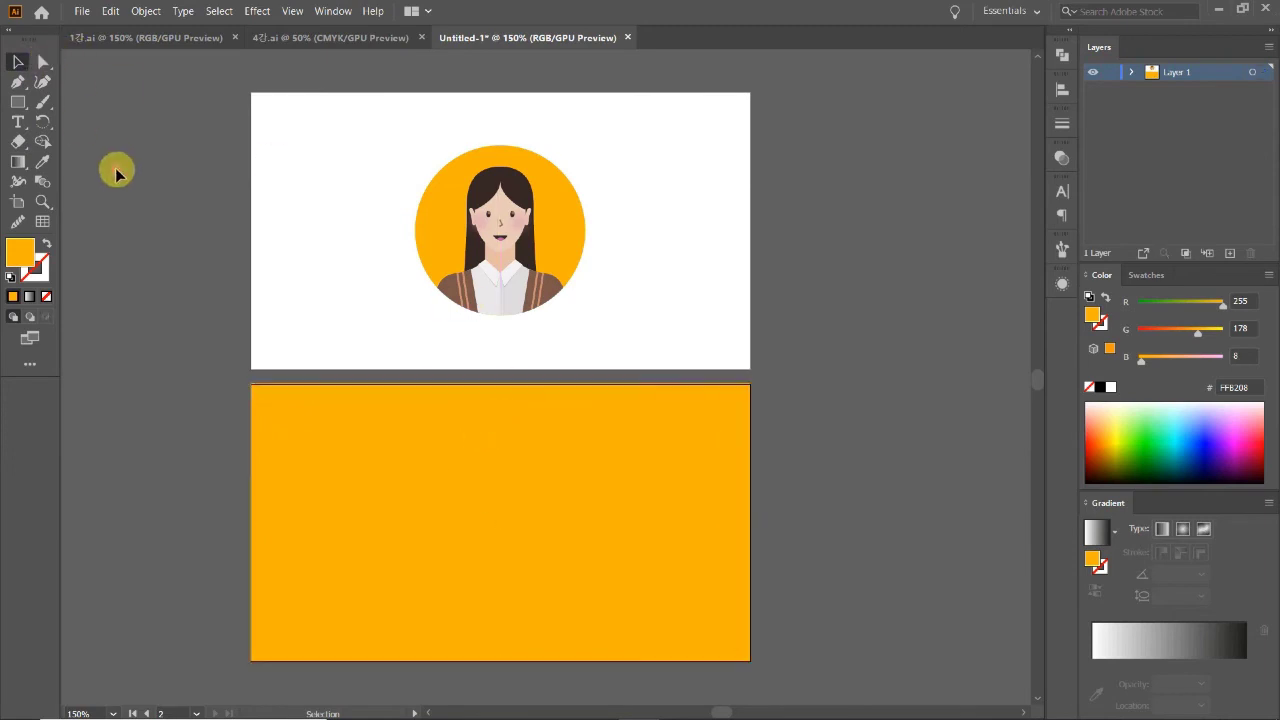
click(643, 491)
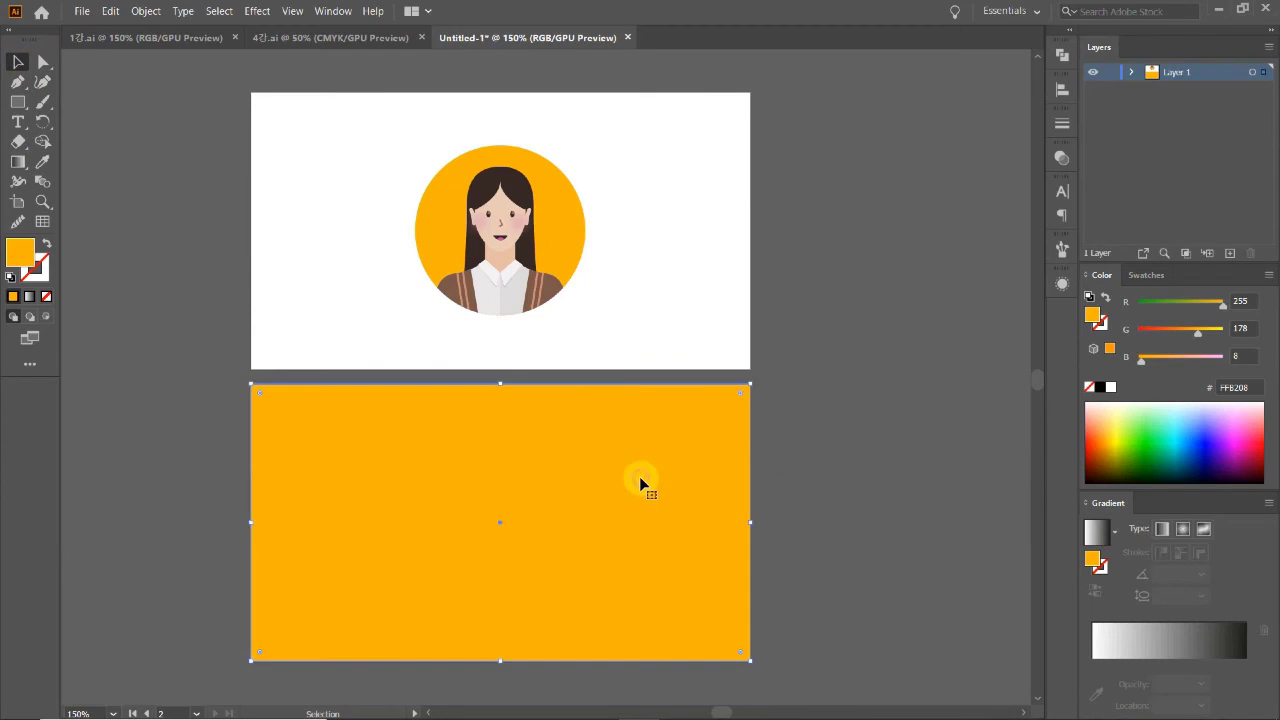
mouse_move(505, 383)
mouse_down()
mouse_move(500, 372)
mouse_move(502, 383)
mouse_up()
click(831, 474)
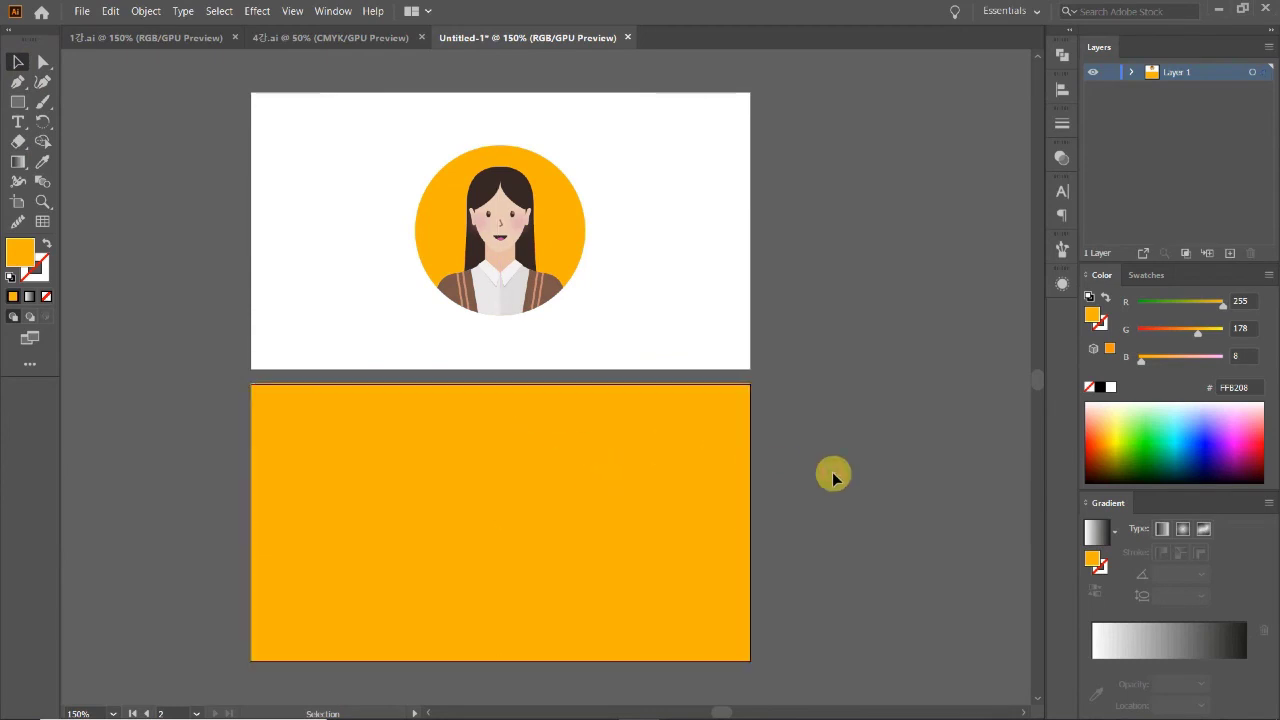
Step: Zoom out to view both cards and back in to 150% to check the fit
ctrl+alt+click(560, 446)
scroll(760, 452, up, 1)
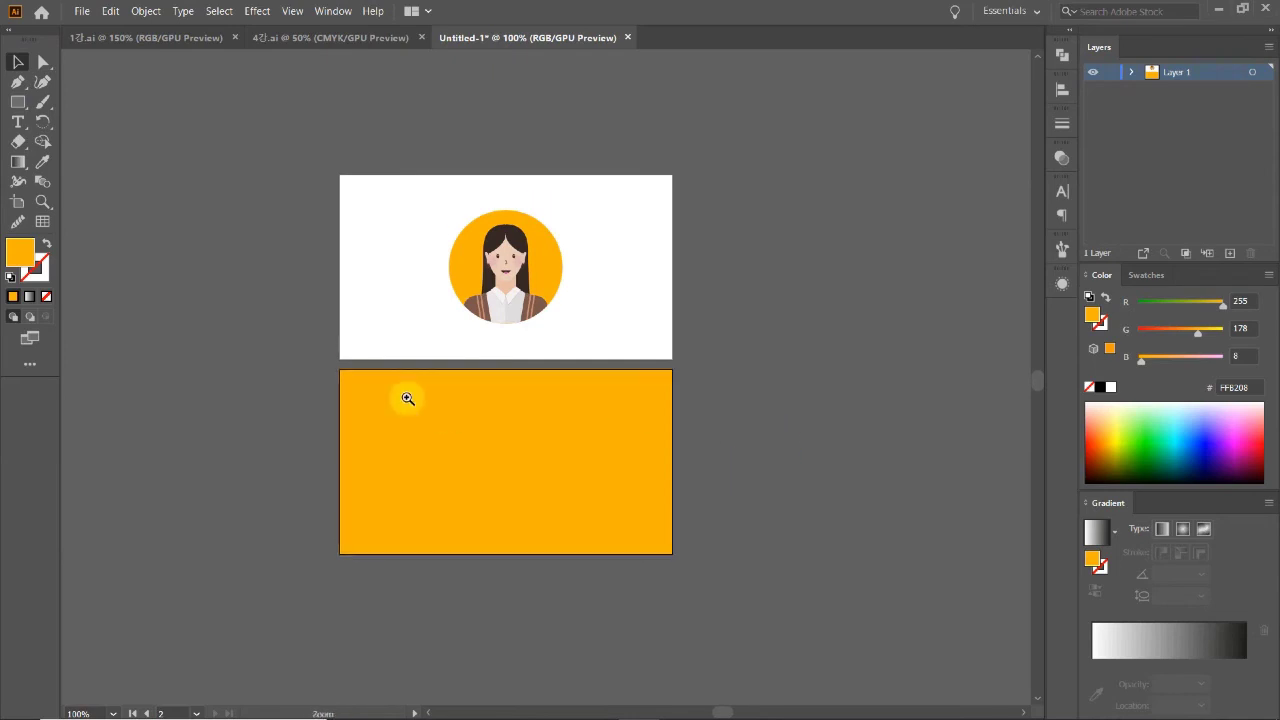
ctrl+click(407, 395)
drag(757, 463, 573, 527)
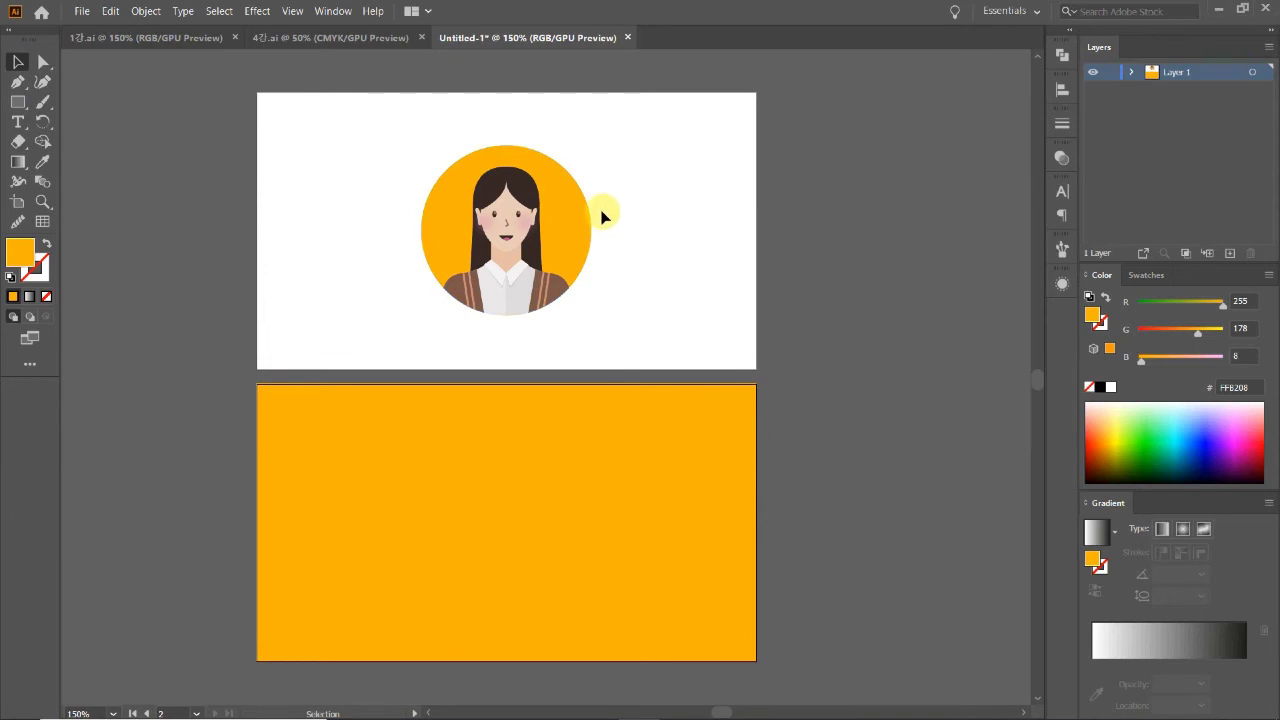
scroll(790, 420, down, 2)
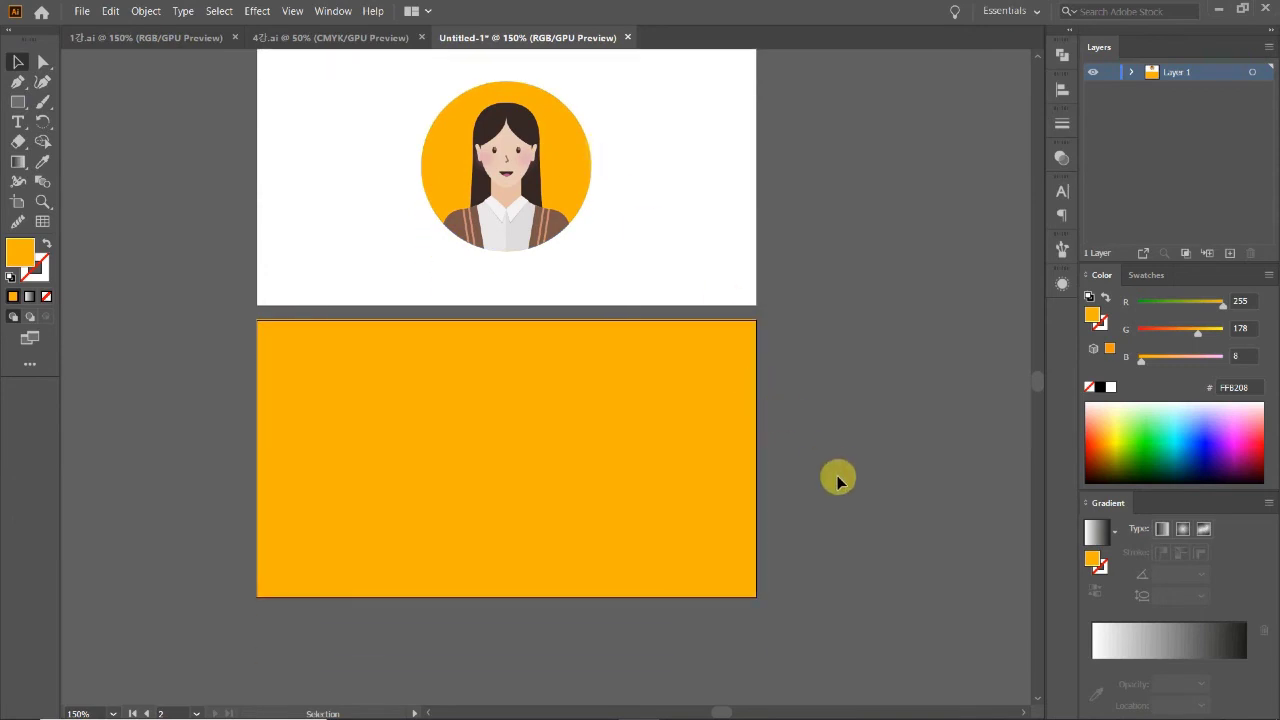
key(ctrl+minus)
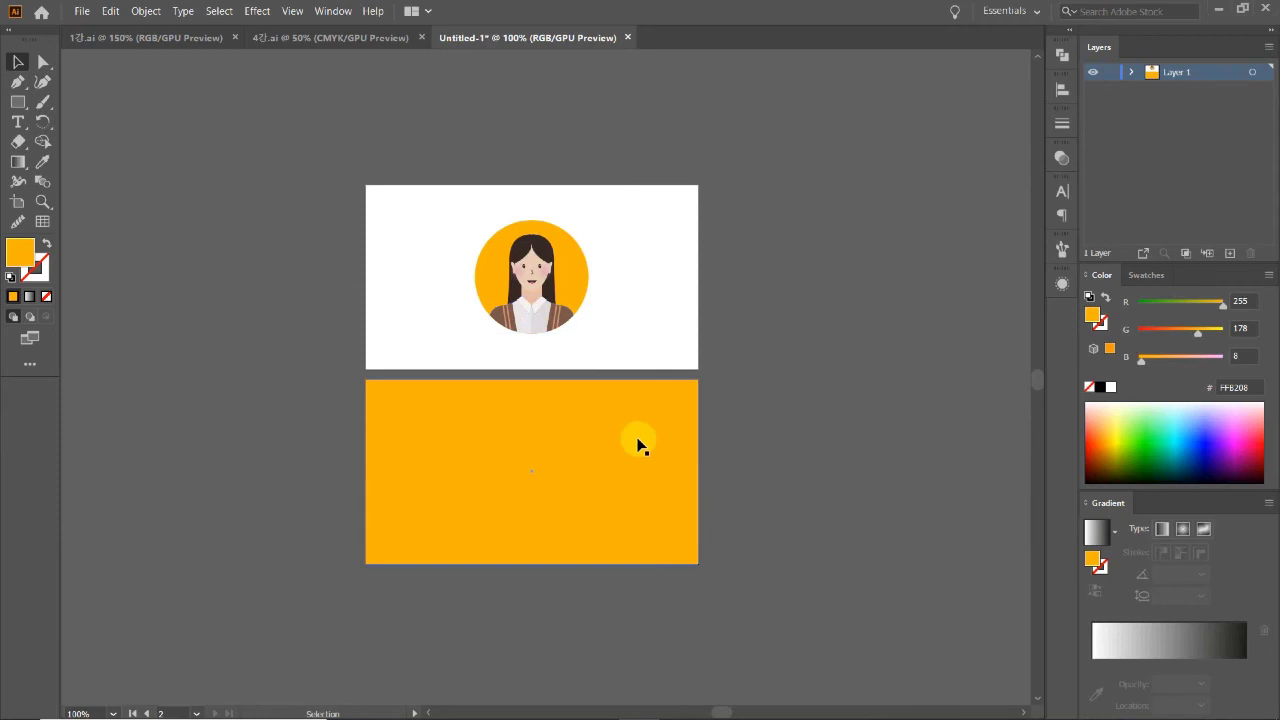
key(ctrl+plus)
Step: Type the Korean name on the orange card, removing a stray letter
click(17, 121)
click(340, 379)
text(gh)
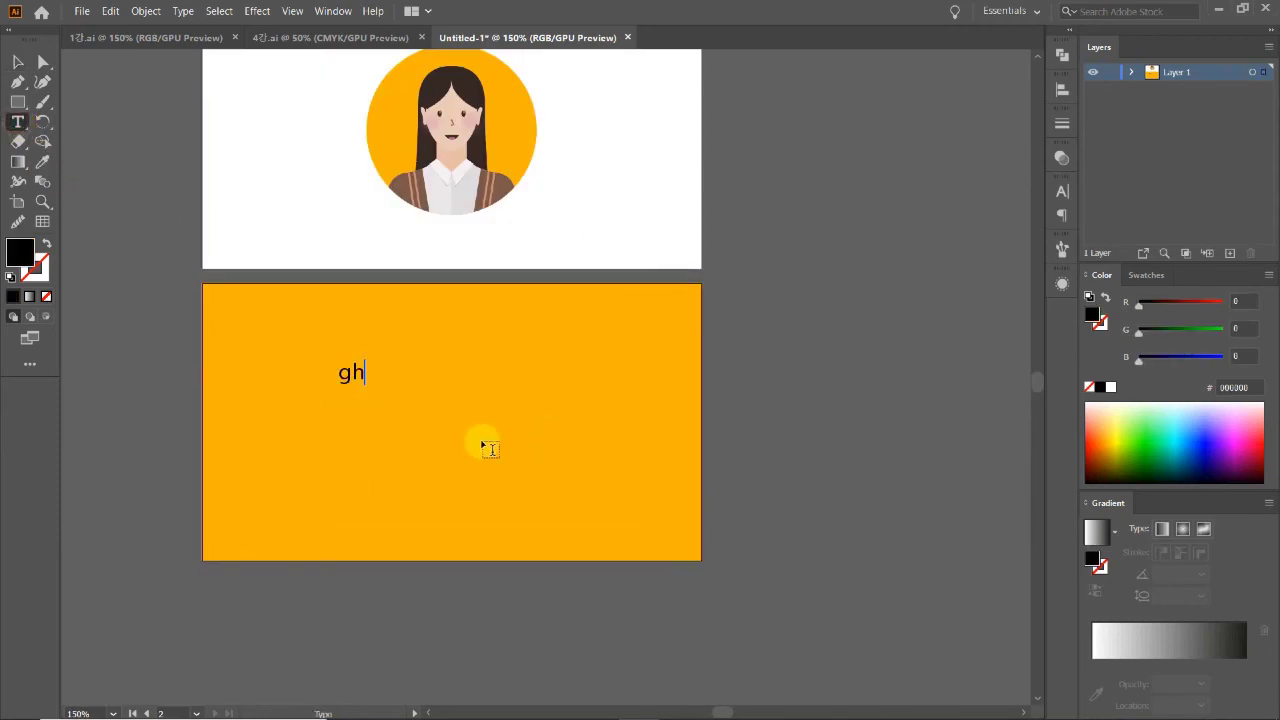
text(g)
key(alt+h)
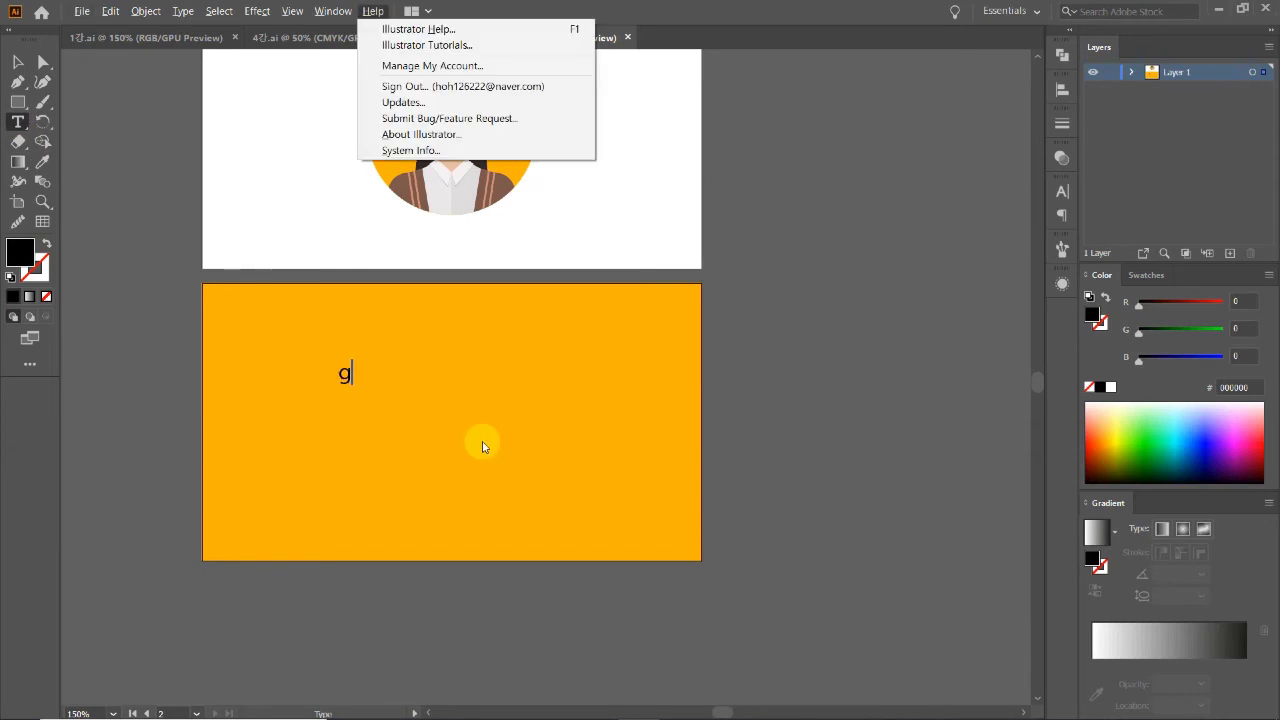
click(345, 369)
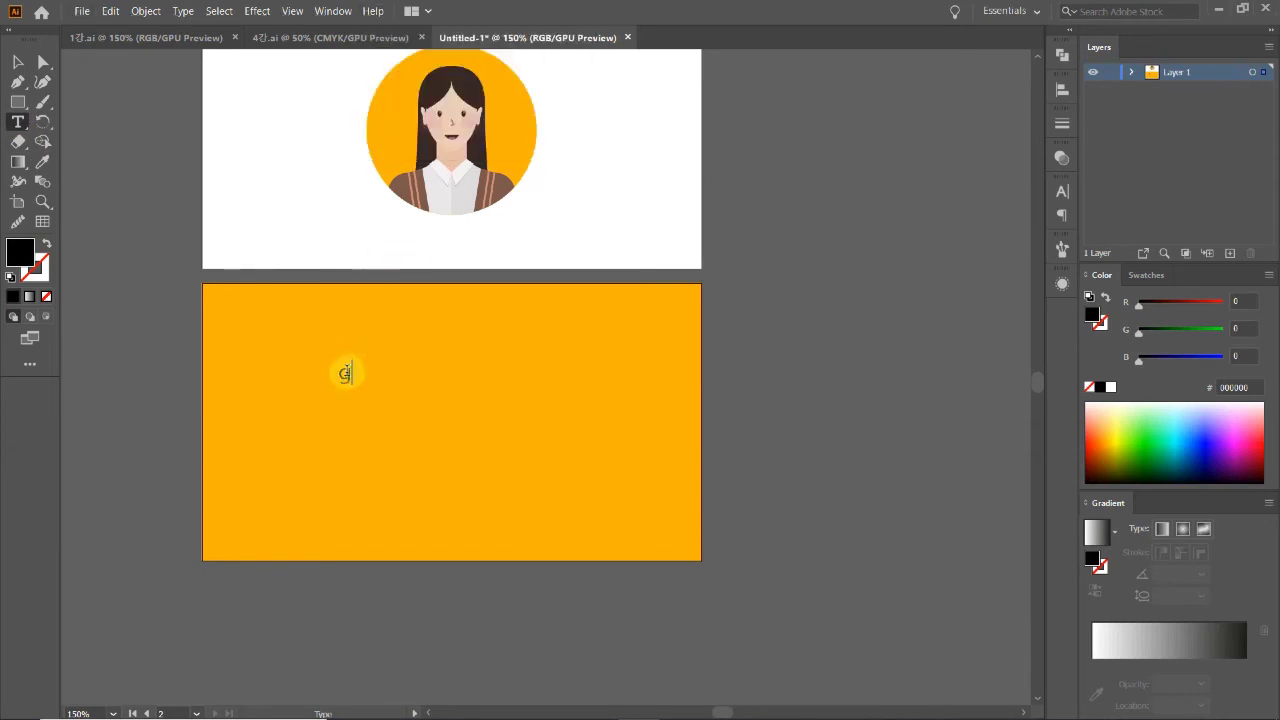
key(BackSpace)
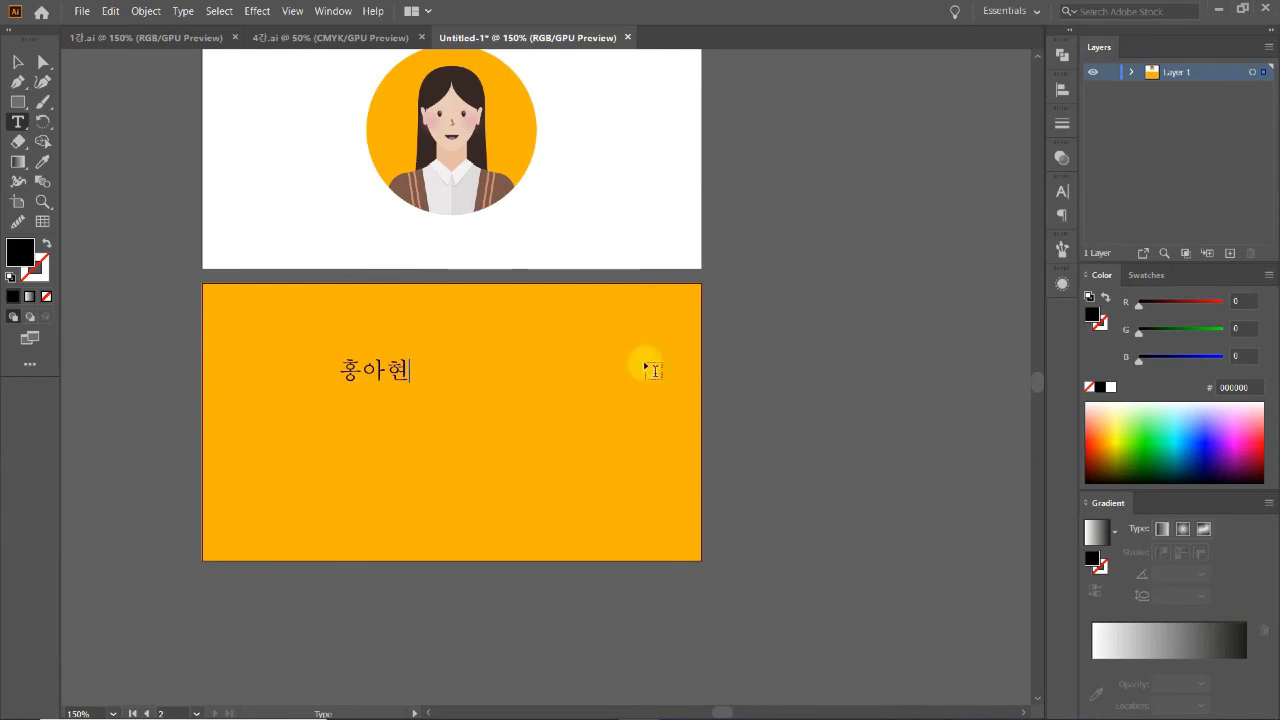
click(17, 62)
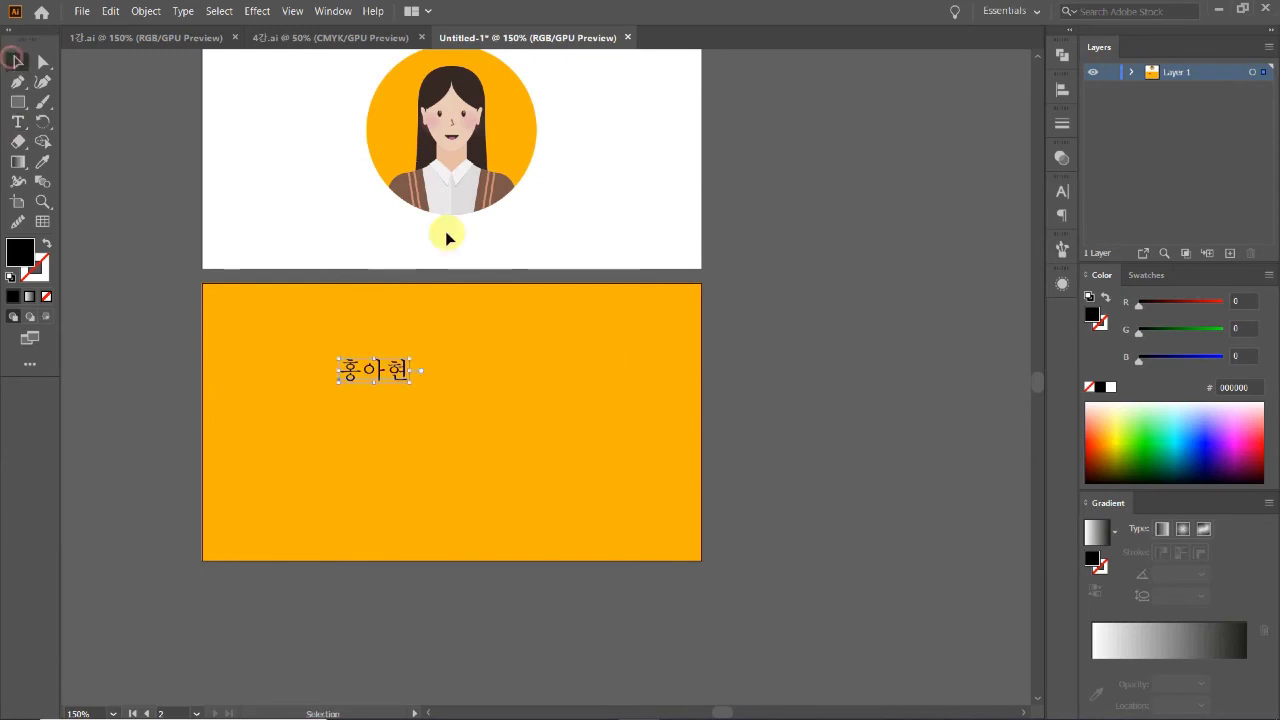
Step: Set the name to Noto Sans CJK KR Bold and move it to the card's top-left corner
click(1060, 192)
click(1031, 210)
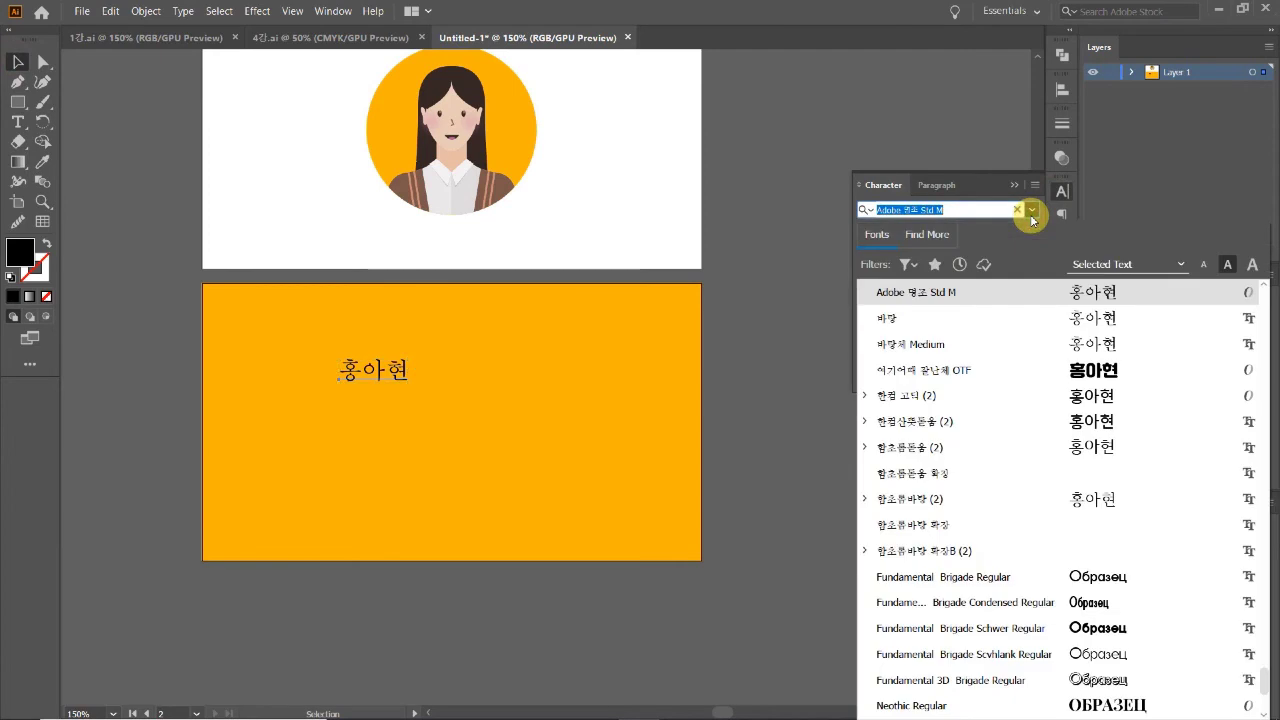
drag(1268, 683, 1258, 280)
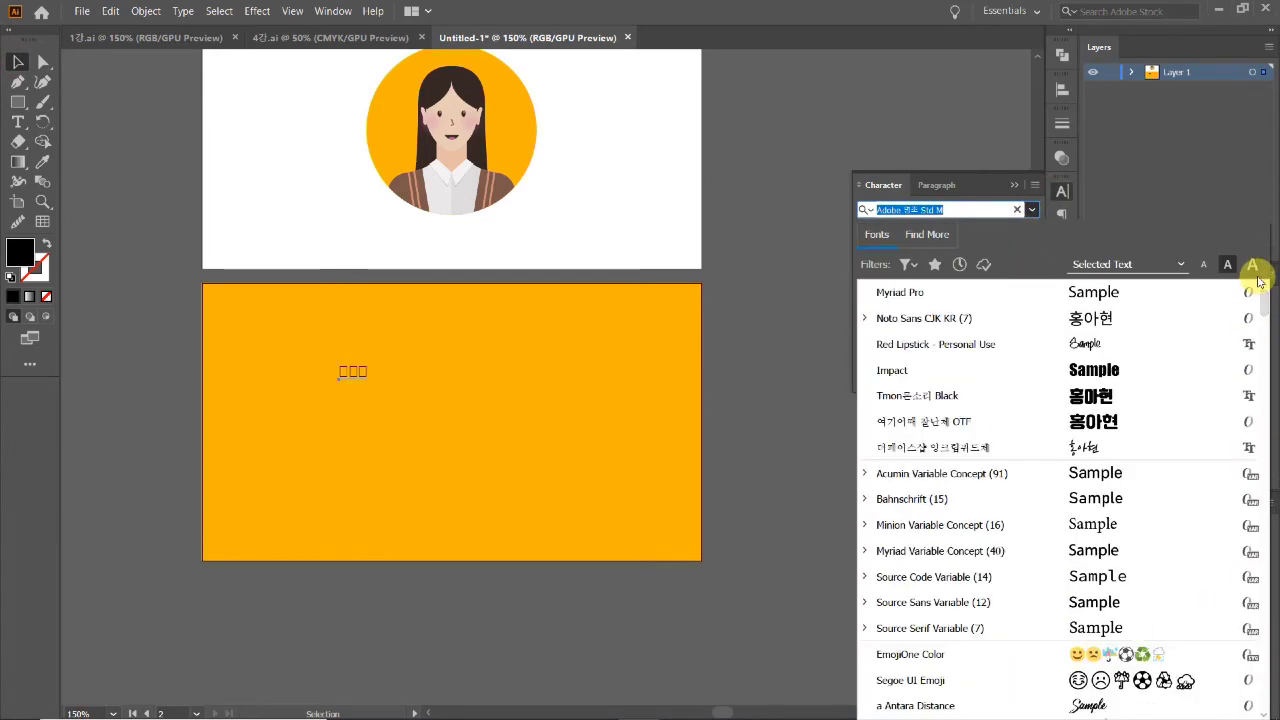
click(1132, 320)
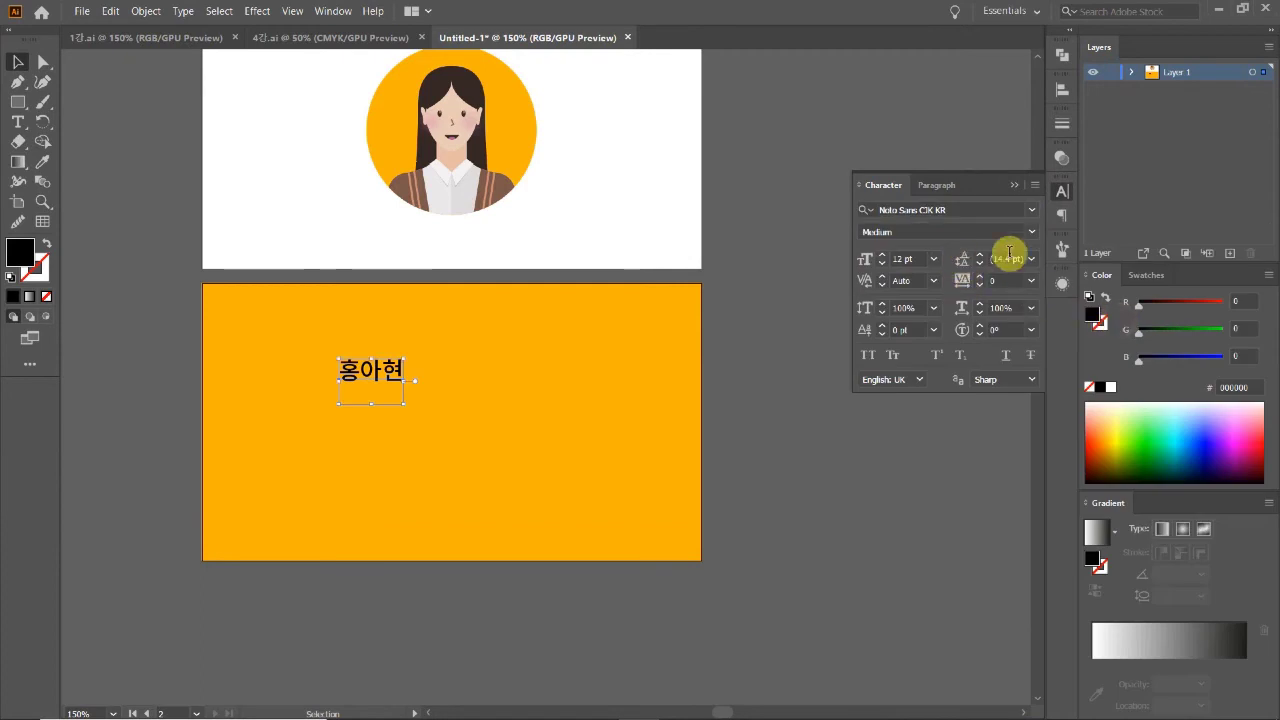
click(1031, 231)
click(920, 336)
click(778, 410)
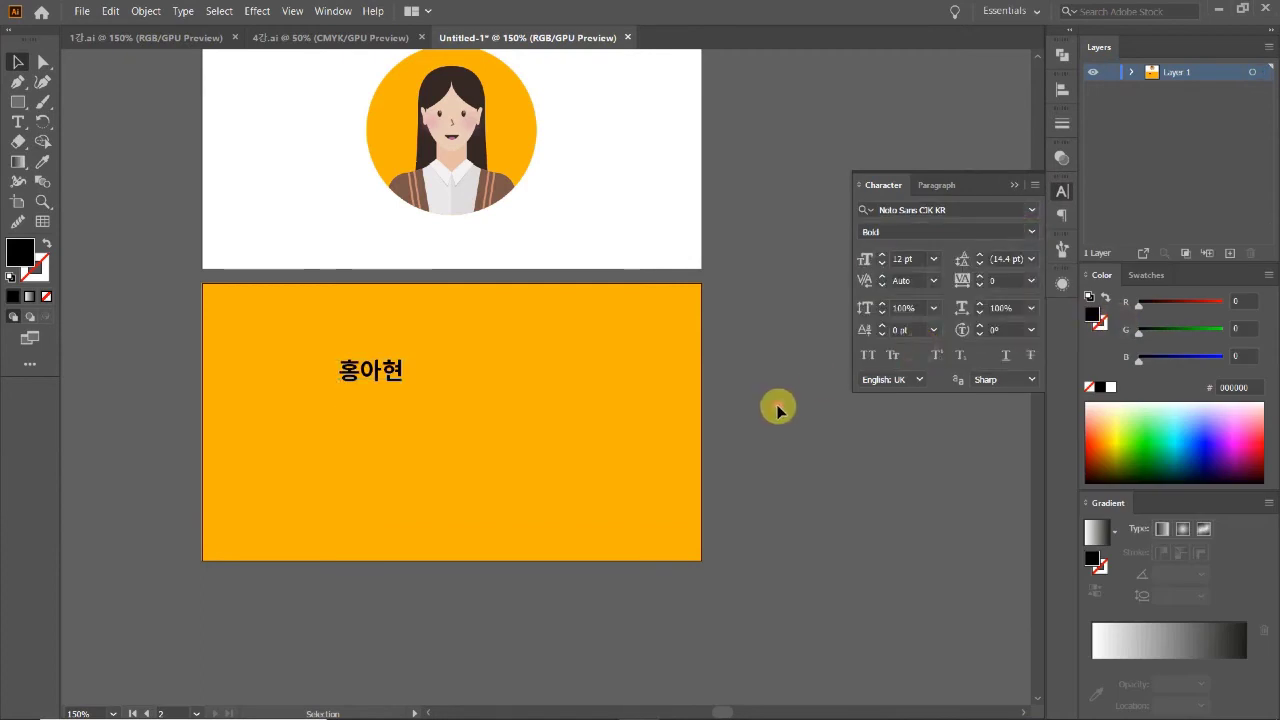
drag(375, 371, 280, 324)
Step: Zoom in to inspect the name and select the orange background rectangle
key(z)
click(350, 376)
click(514, 376)
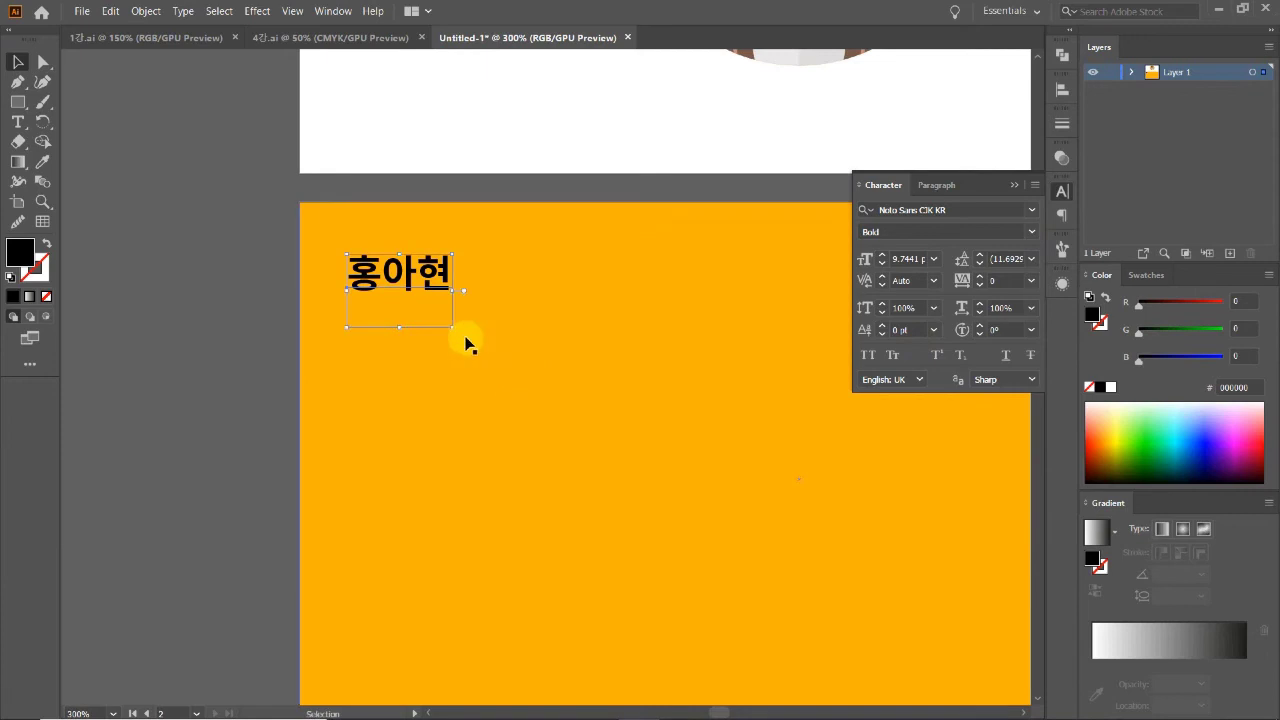
ctrl+click(479, 337)
ctrl+alt+click(578, 378)
ctrl+alt+click(578, 378)
ctrl+alt+click(578, 378)
click(275, 421)
click(447, 507)
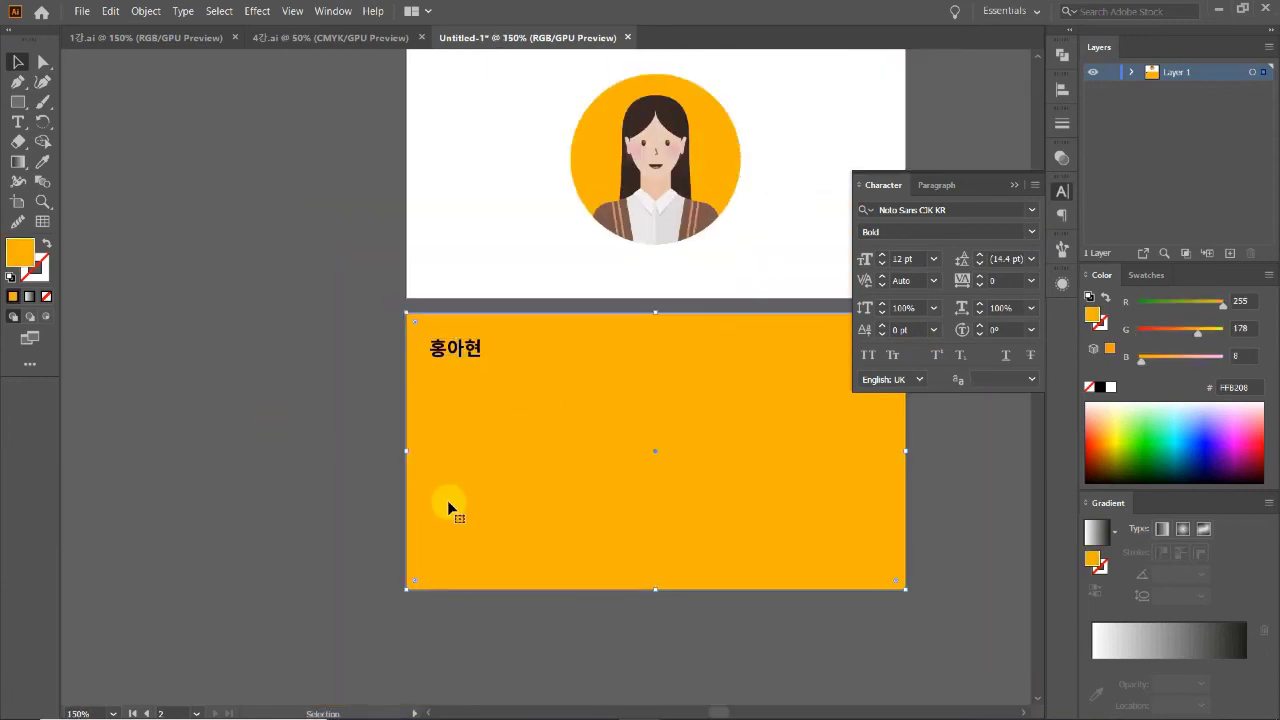
key(ctrl+shift+b)
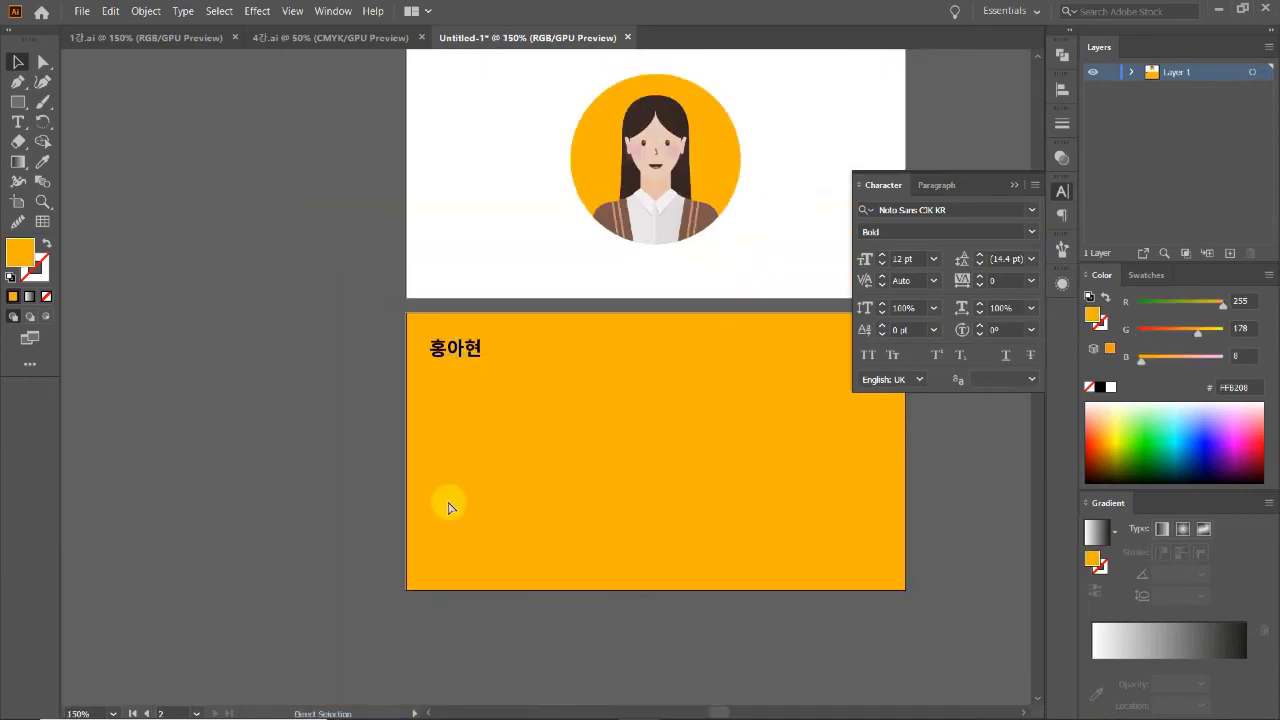
Step: Shrink the name, move it higher, and set its font size to 7 pt
ctrl+click(477, 371)
ctrl+click(571, 391)
ctrl+click(508, 363)
click(495, 362)
drag(505, 369, 456, 318)
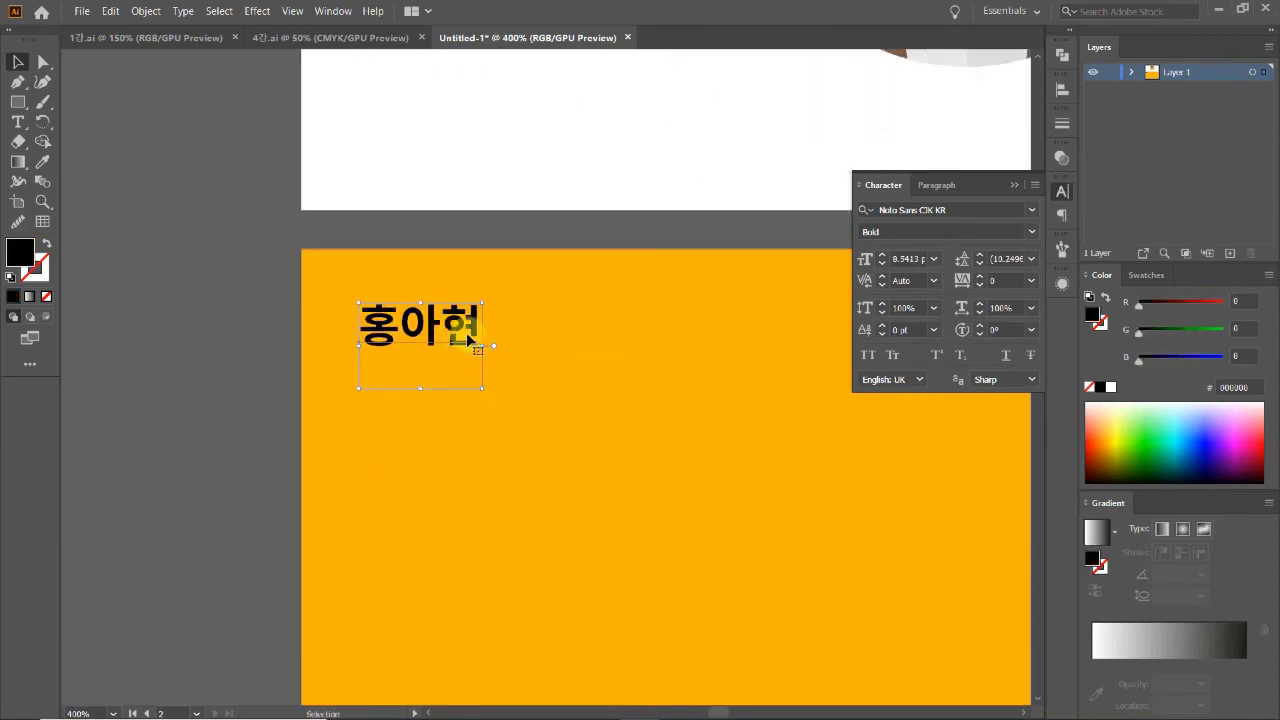
click(882, 263)
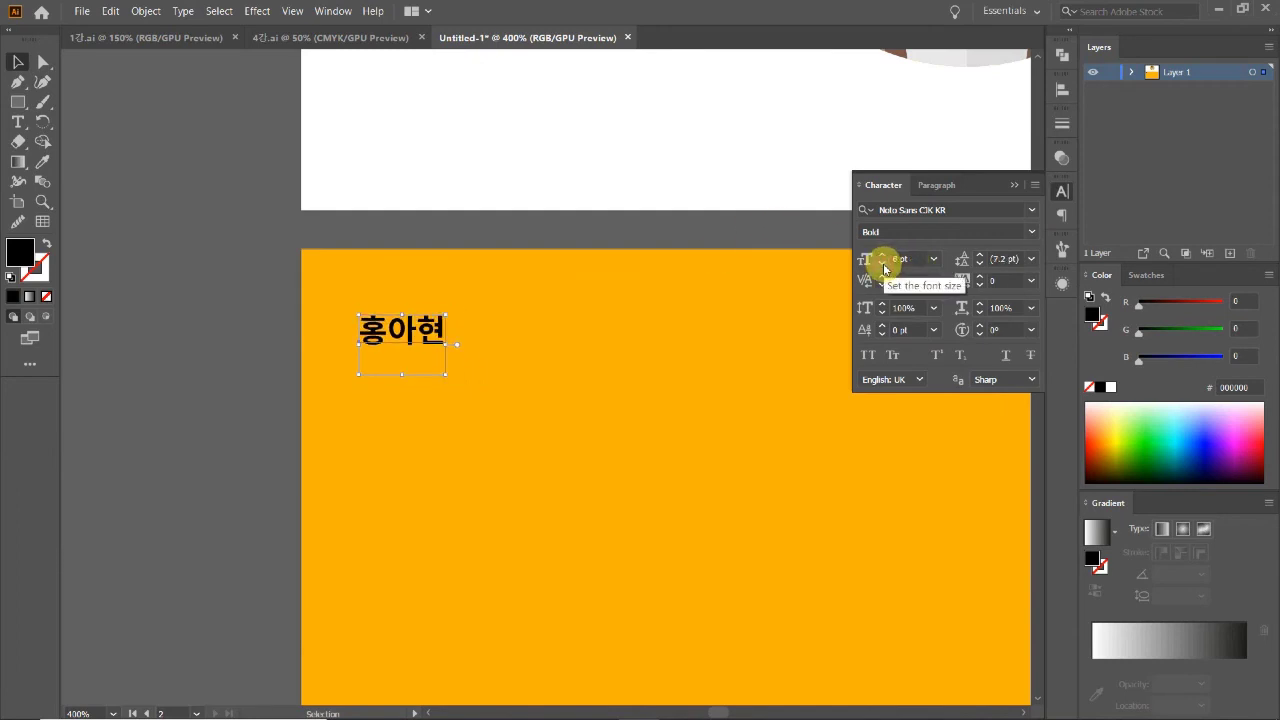
click(883, 260)
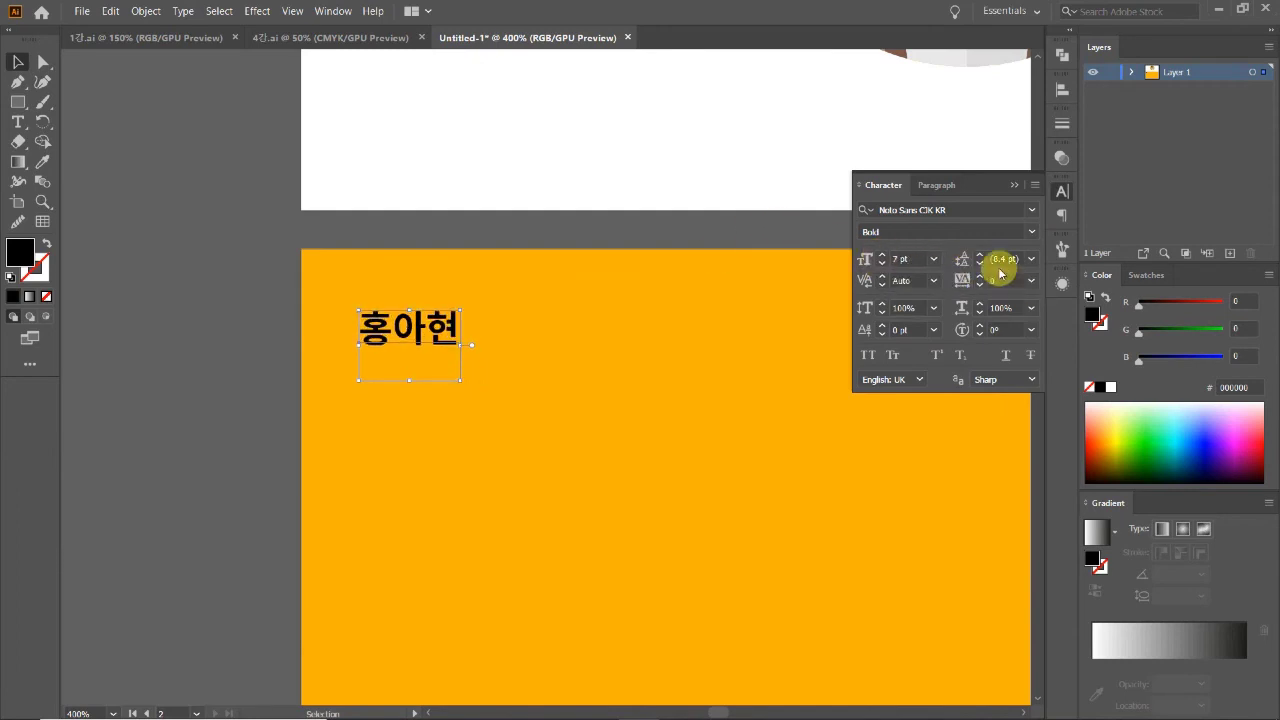
Step: Insert spaces between the name's three characters, then return to 400% zoom
double_click(390, 324)
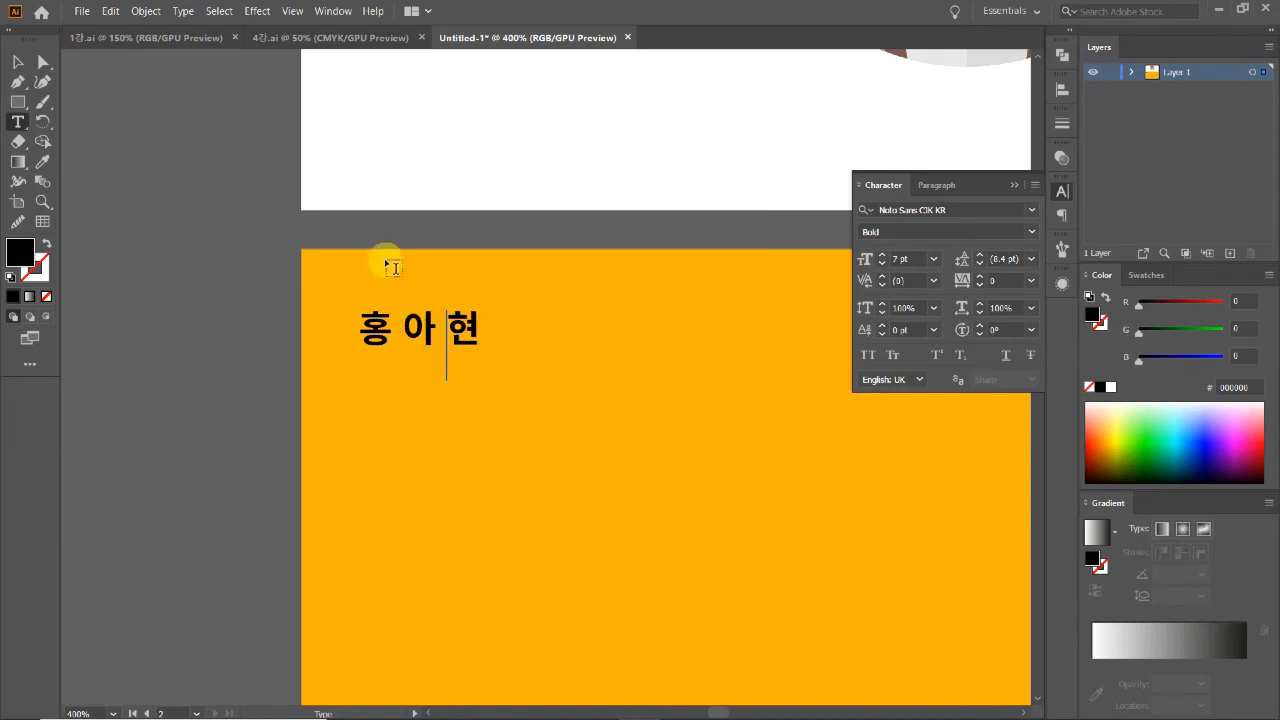
click(27, 61)
click(209, 326)
key(ctrl+minus)
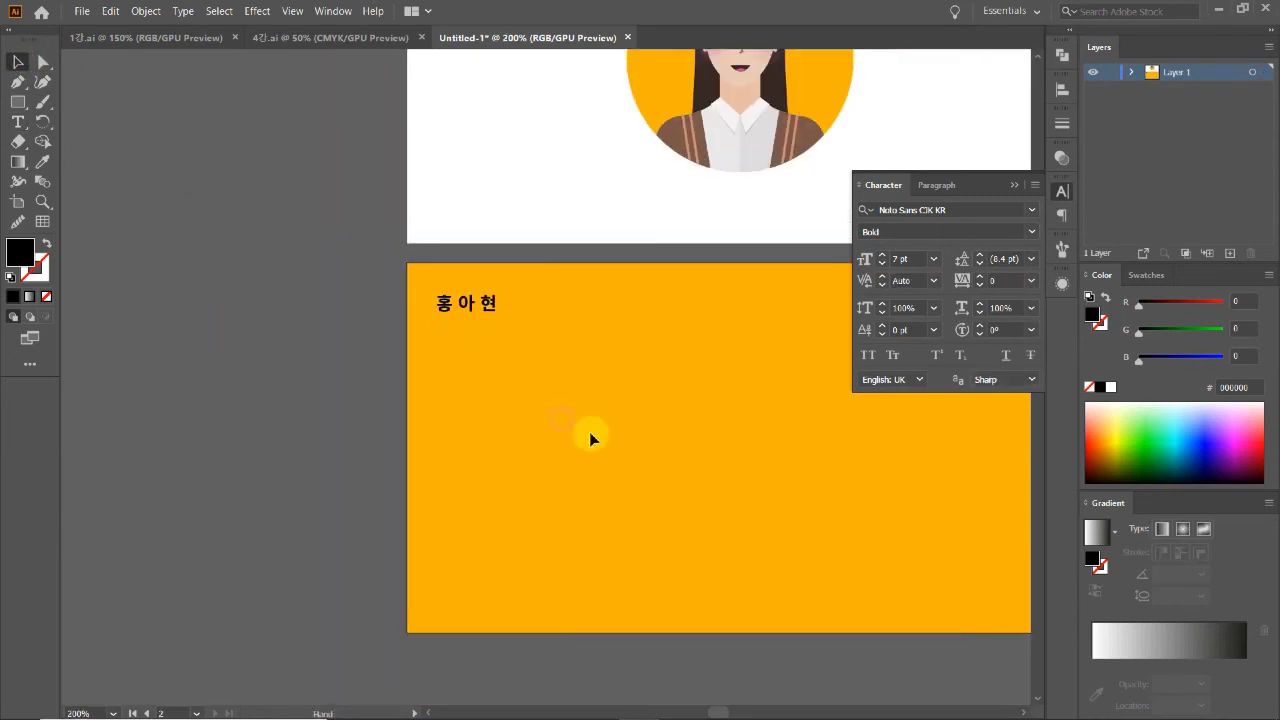
key(ctrl+minus)
key(ctrl+plus)
key(ctrl+plus)
Step: Alt-drag a copy of the name below and retype it in romanized Latin letters
click(468, 322)
drag(460, 325, 457, 371)
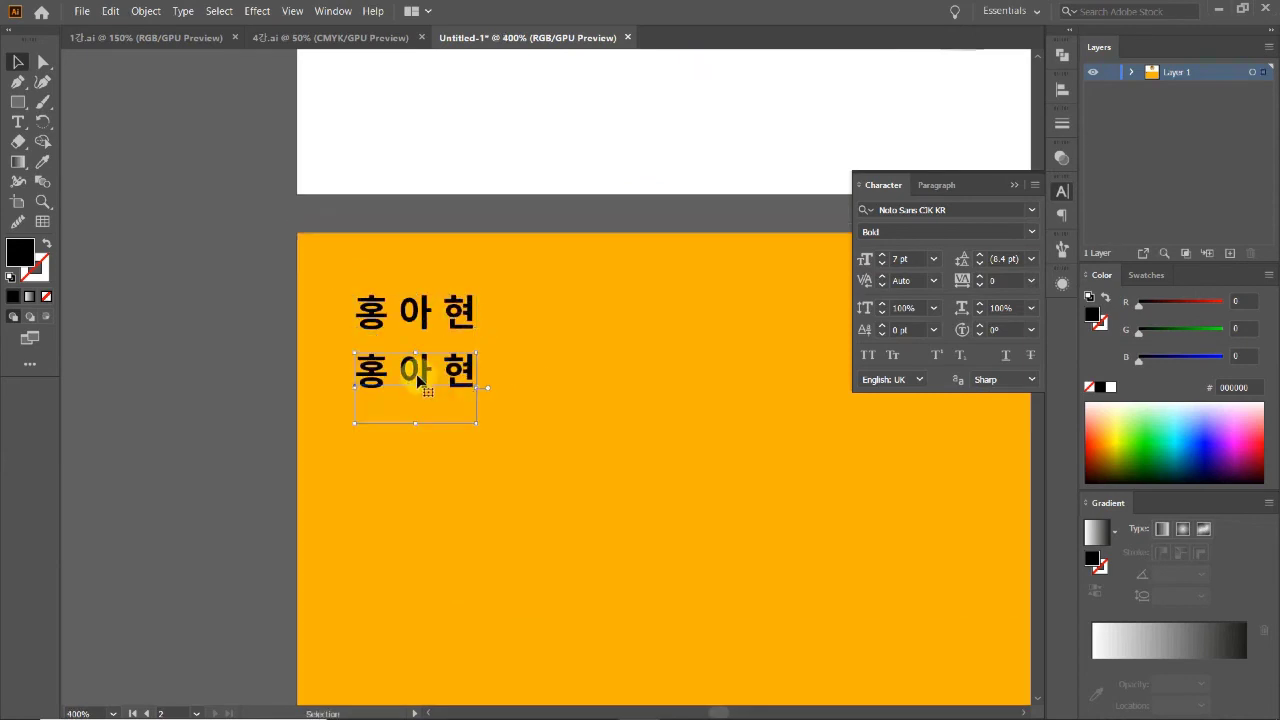
key(t)
triple_click(418, 376)
text(ㅗ)
key(BackSpace)
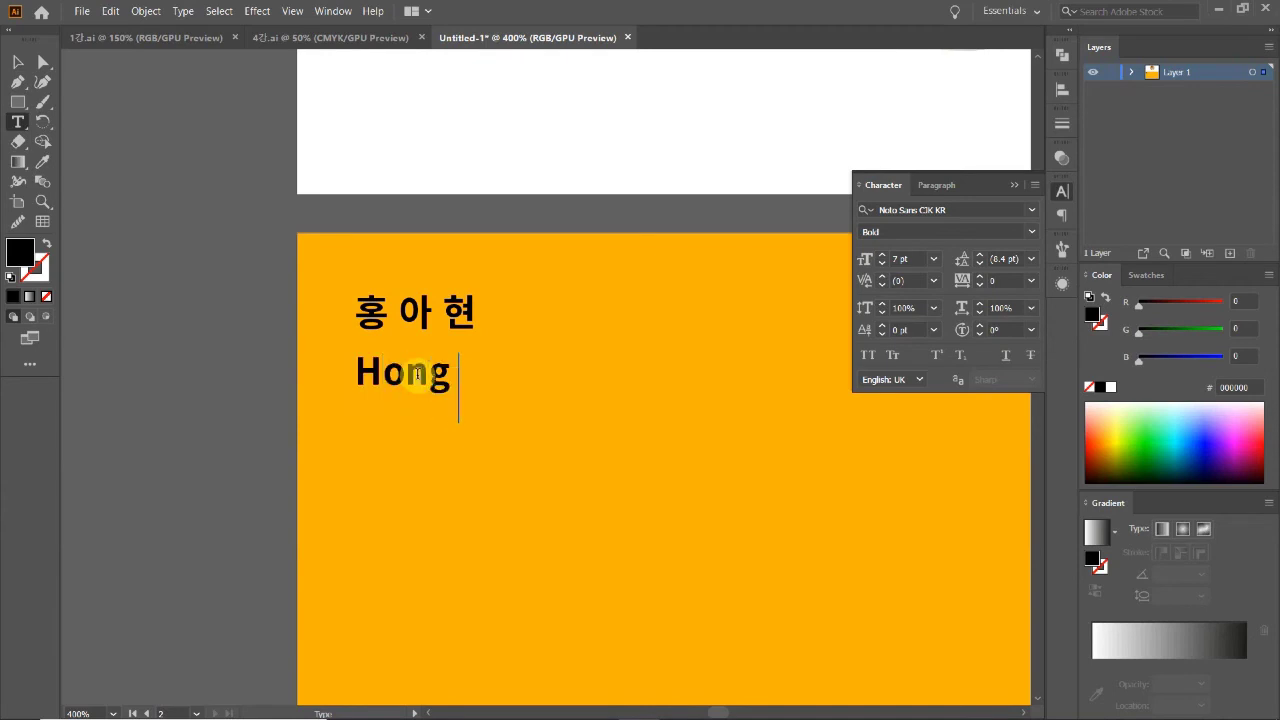
click(18, 61)
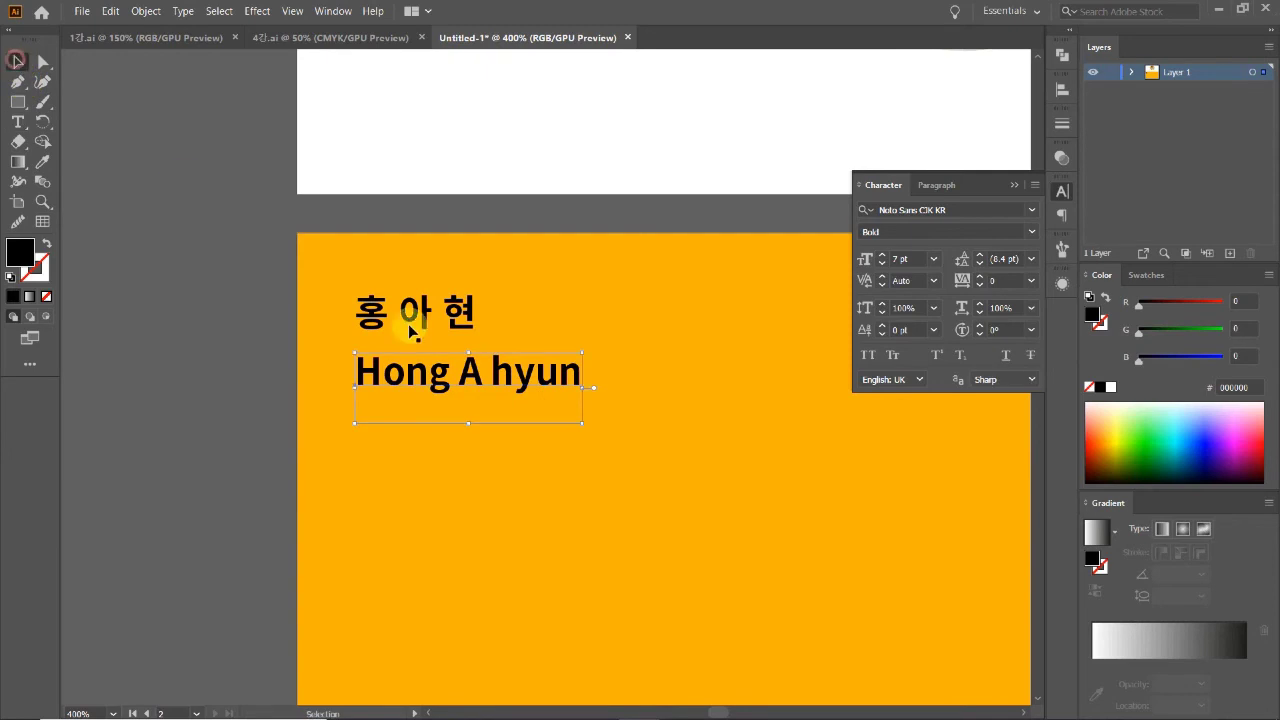
Step: Scale the romanized name down to about 3.69 pt beneath the Korean name
drag(569, 389, 457, 347)
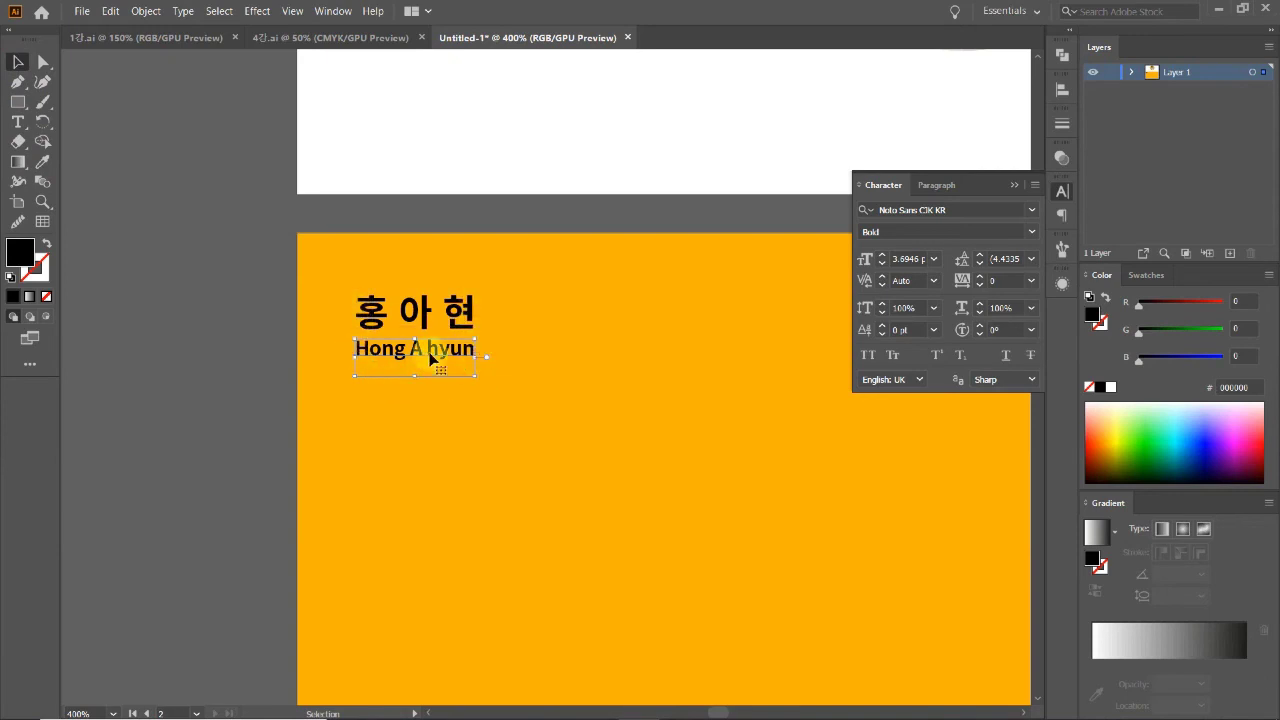
click(240, 431)
click(466, 358)
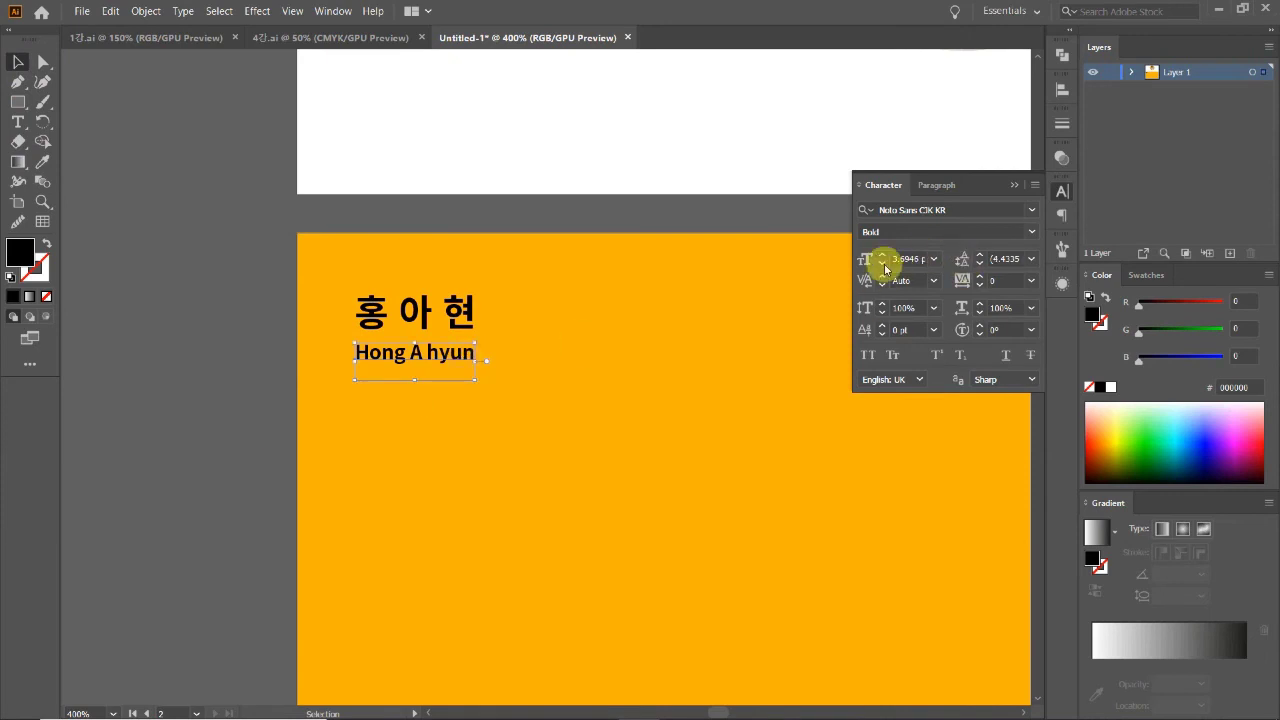
click(194, 391)
scroll(600, 426, down, 3)
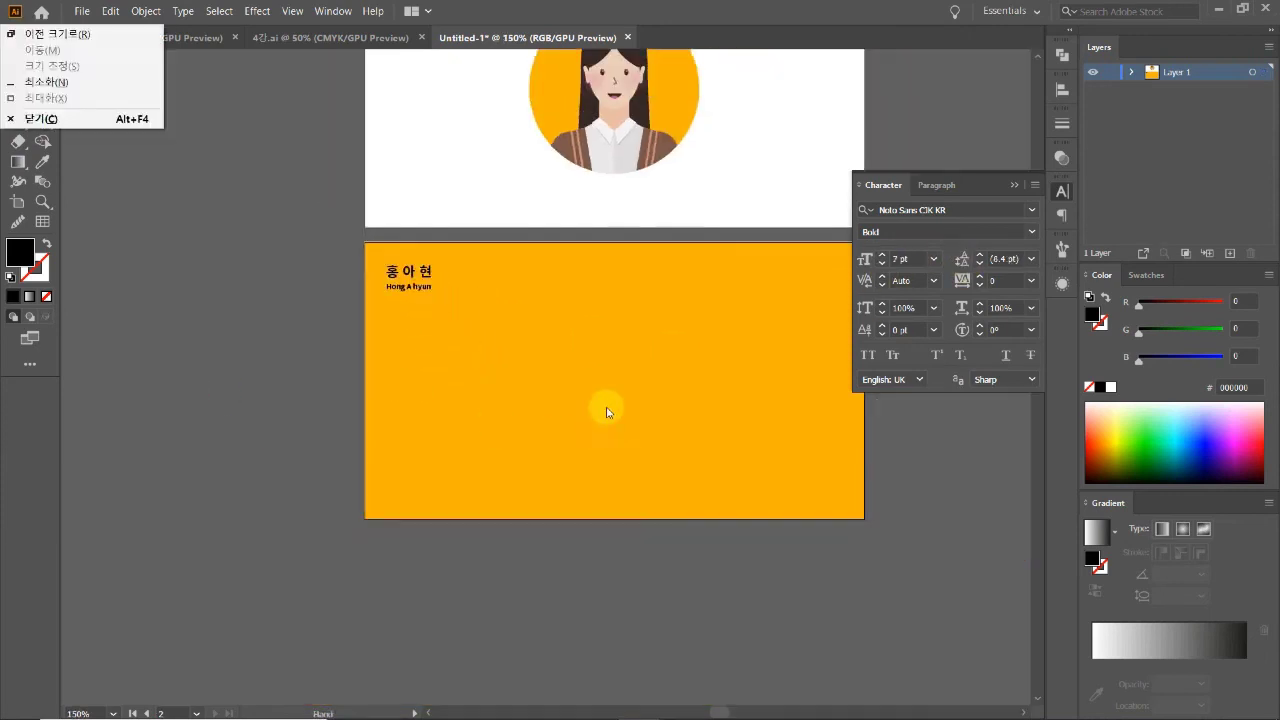
Step: Close the Character panel and nudge the name group slightly lower on the card
click(1062, 191)
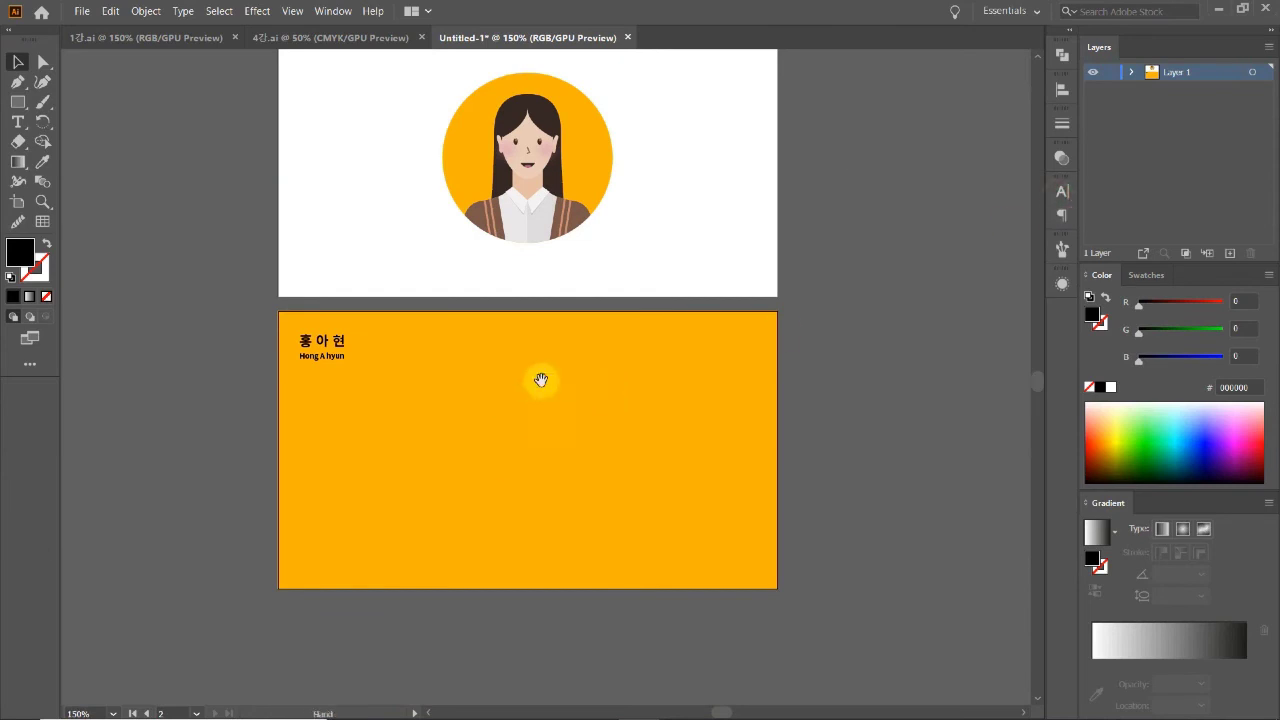
drag(538, 400, 533, 511)
key(ctrl+minus)
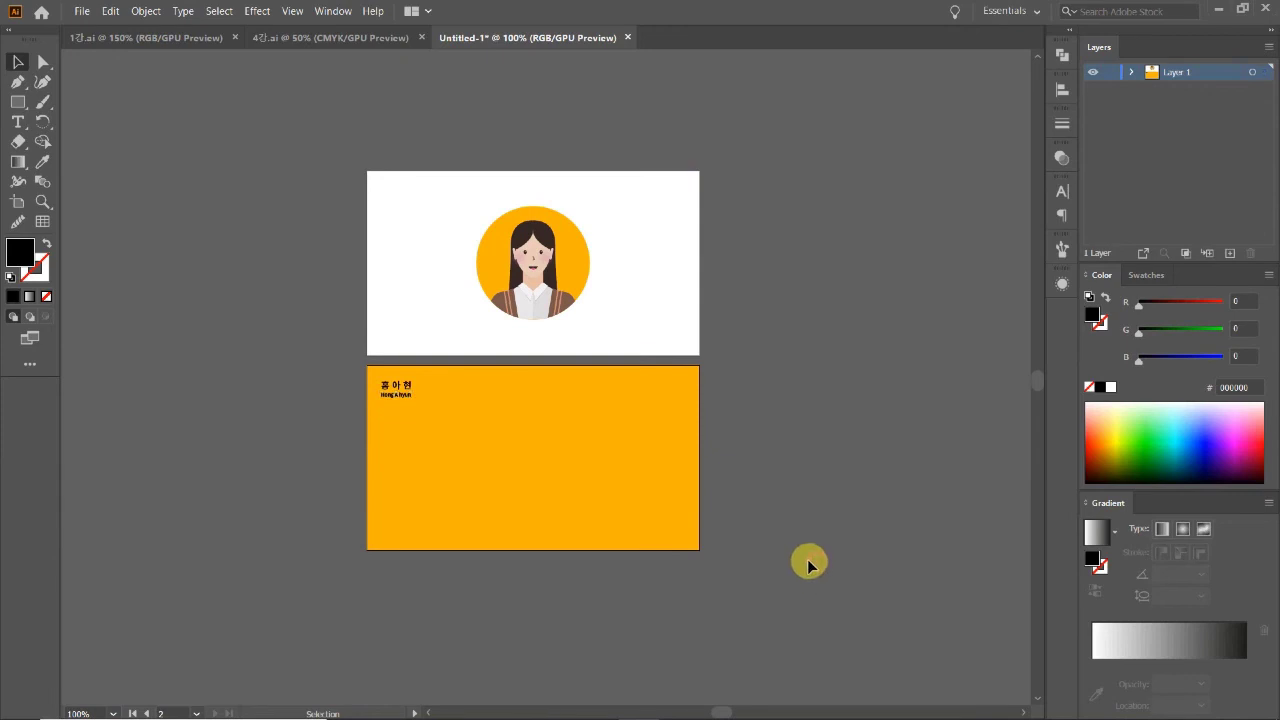
click(392, 400)
click(329, 409)
click(414, 392)
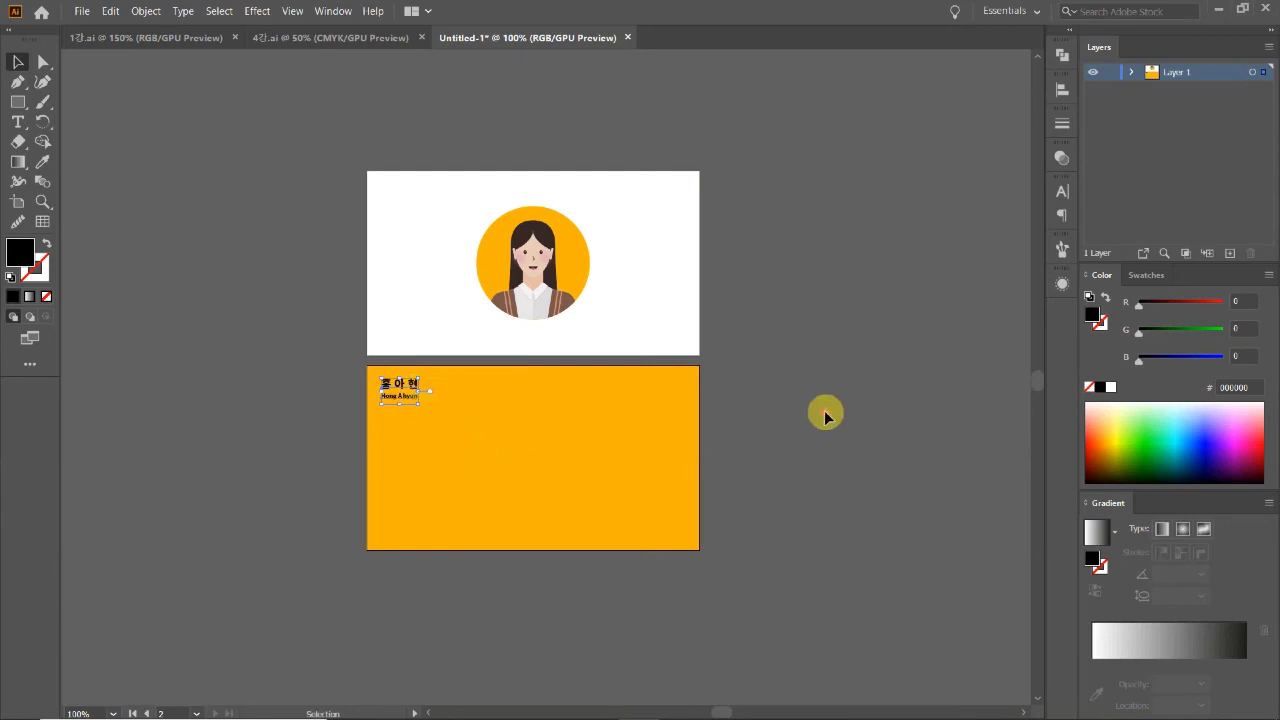
click(325, 372)
click(405, 388)
drag(405, 388, 405, 394)
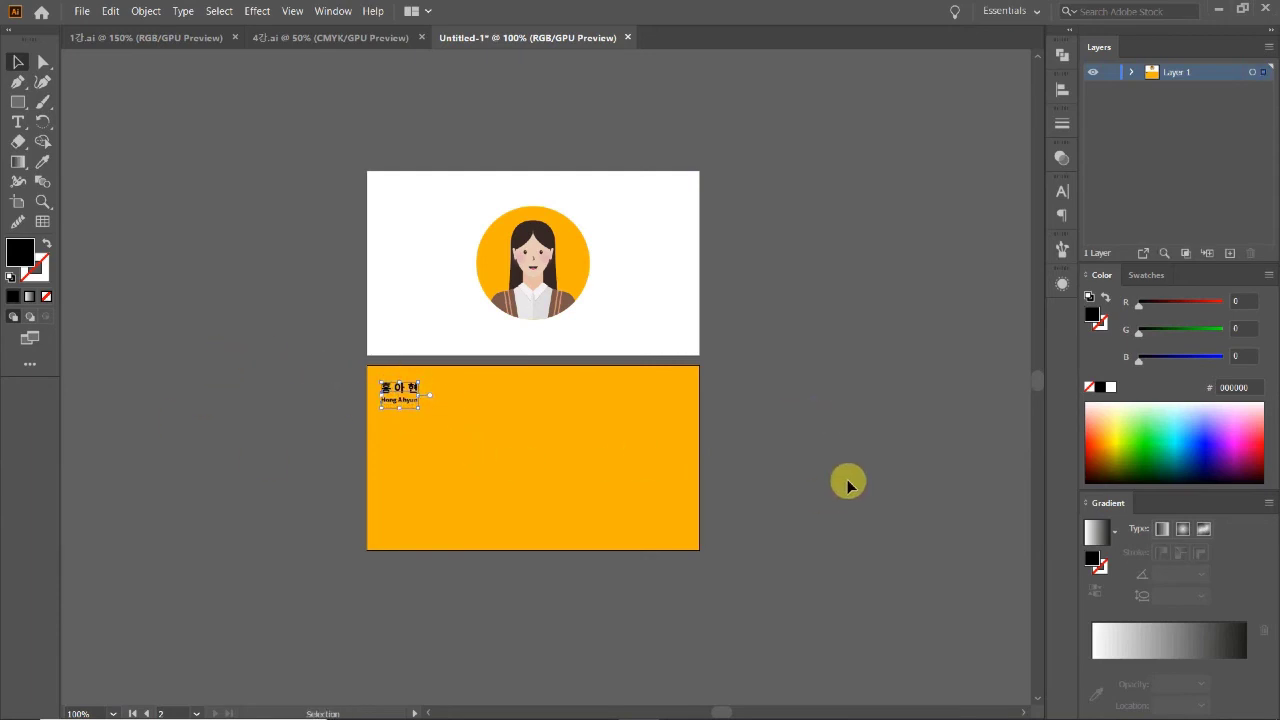
click(805, 476)
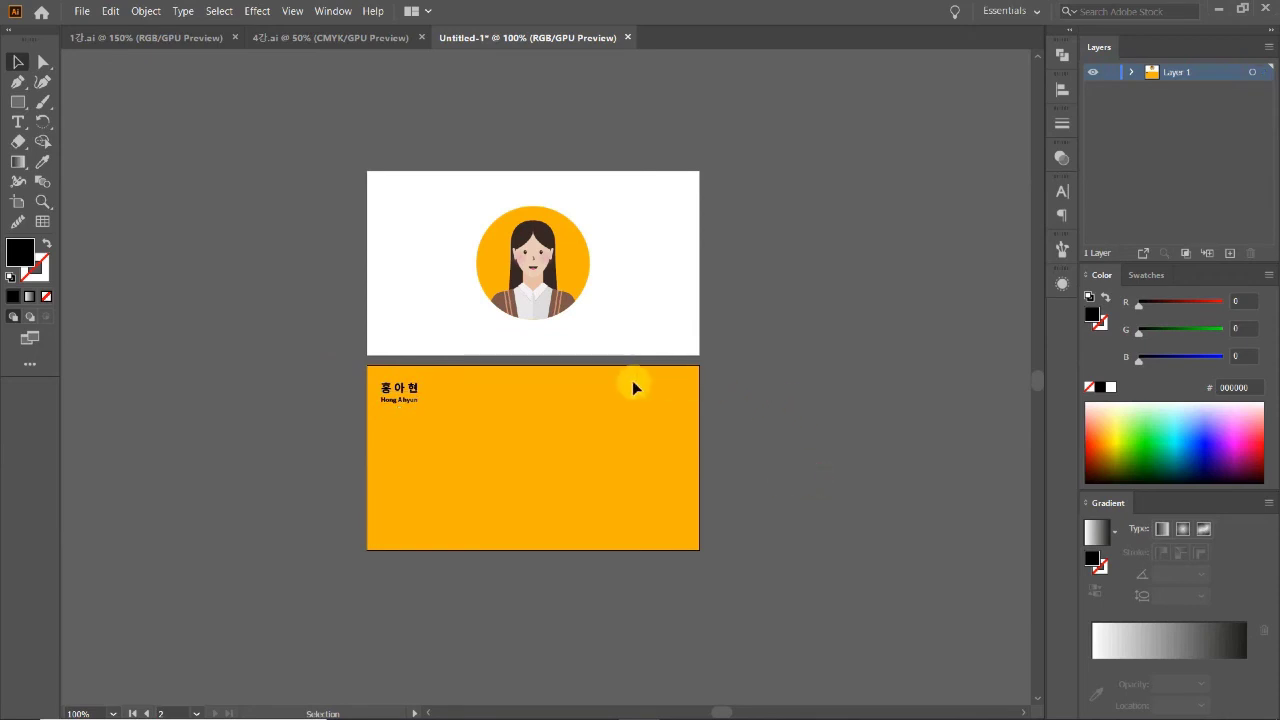
Step: Zoom and pan around the cards to check the name block's position
click(550, 387)
click(534, 374)
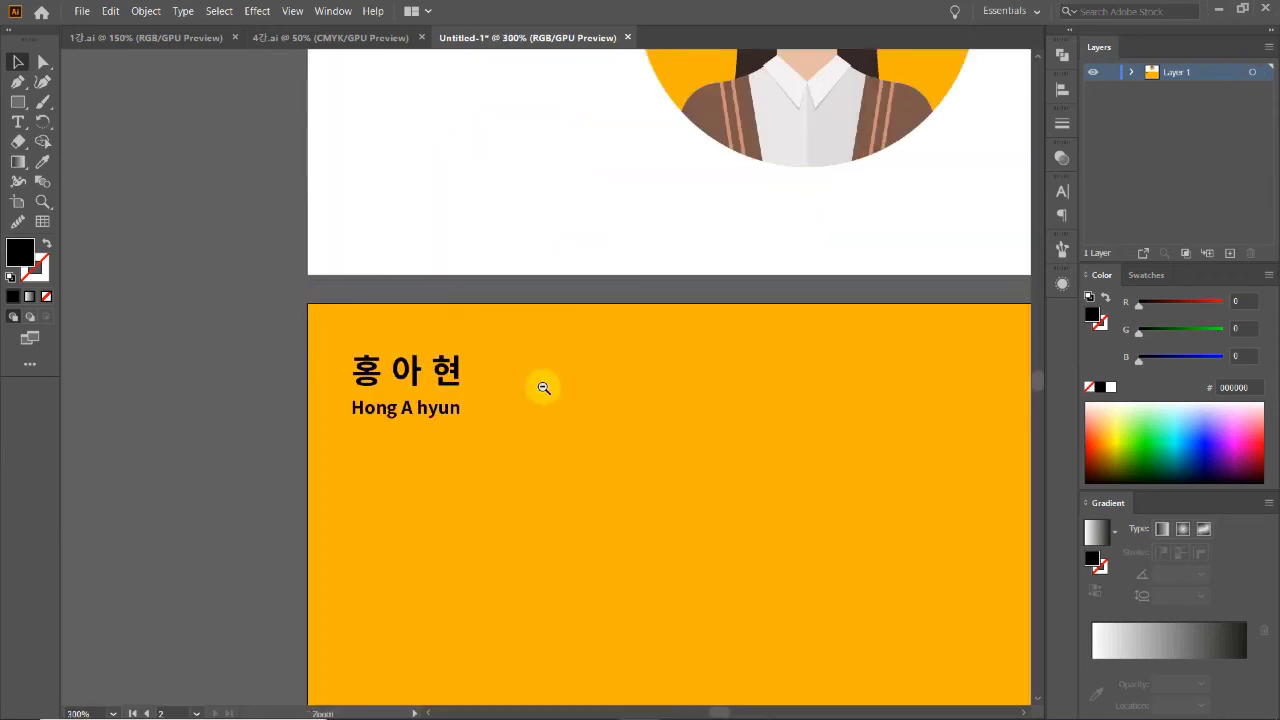
alt+click(543, 390)
drag(658, 384, 556, 434)
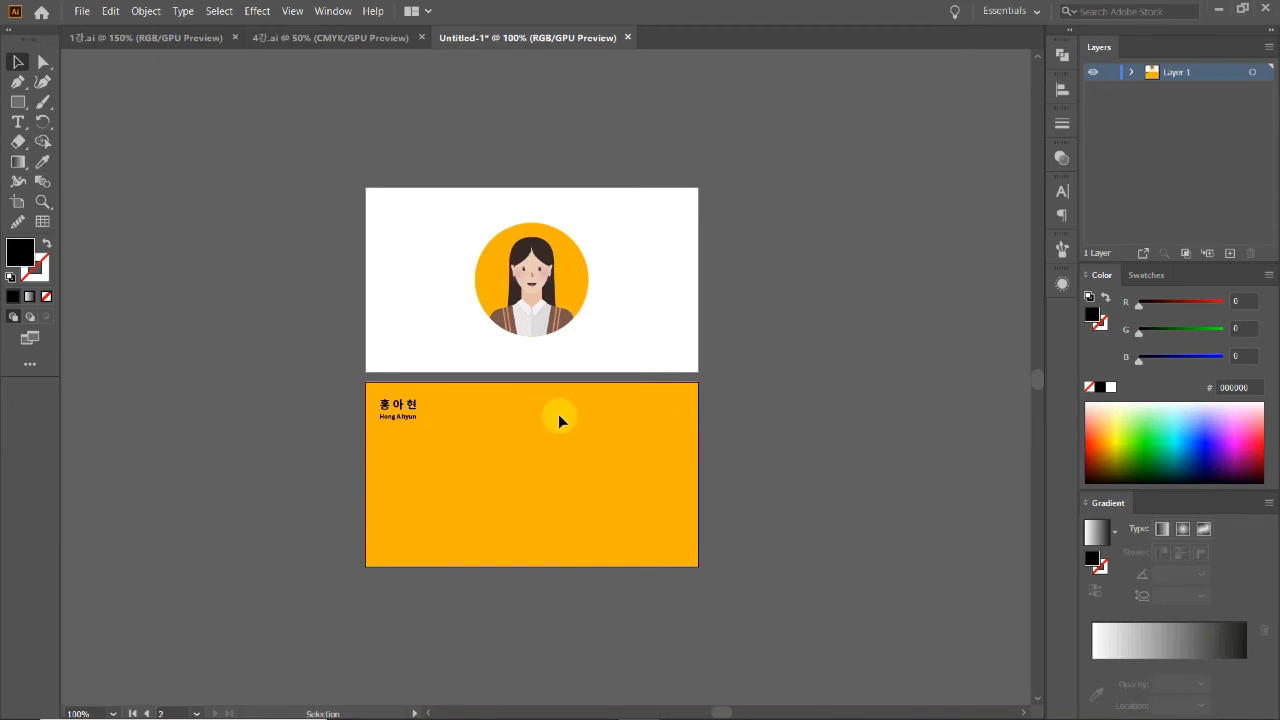
key(ctrl+plus)
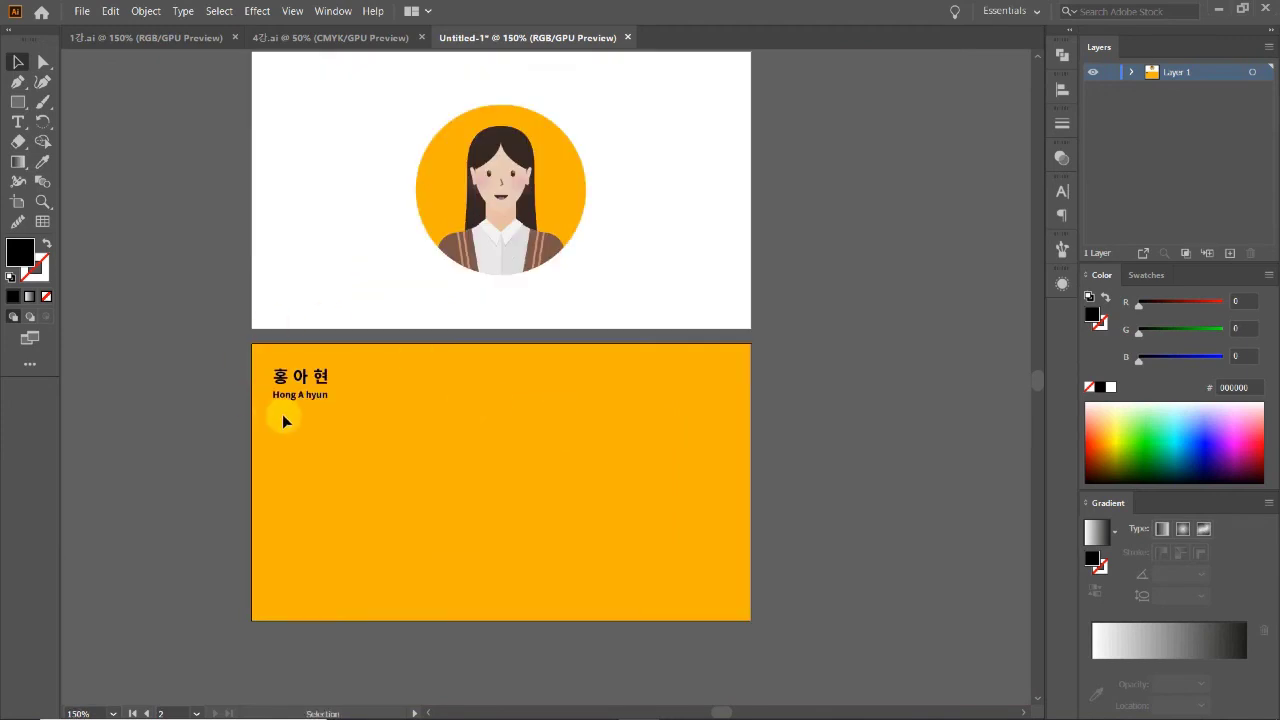
scroll(520, 400, down, 1)
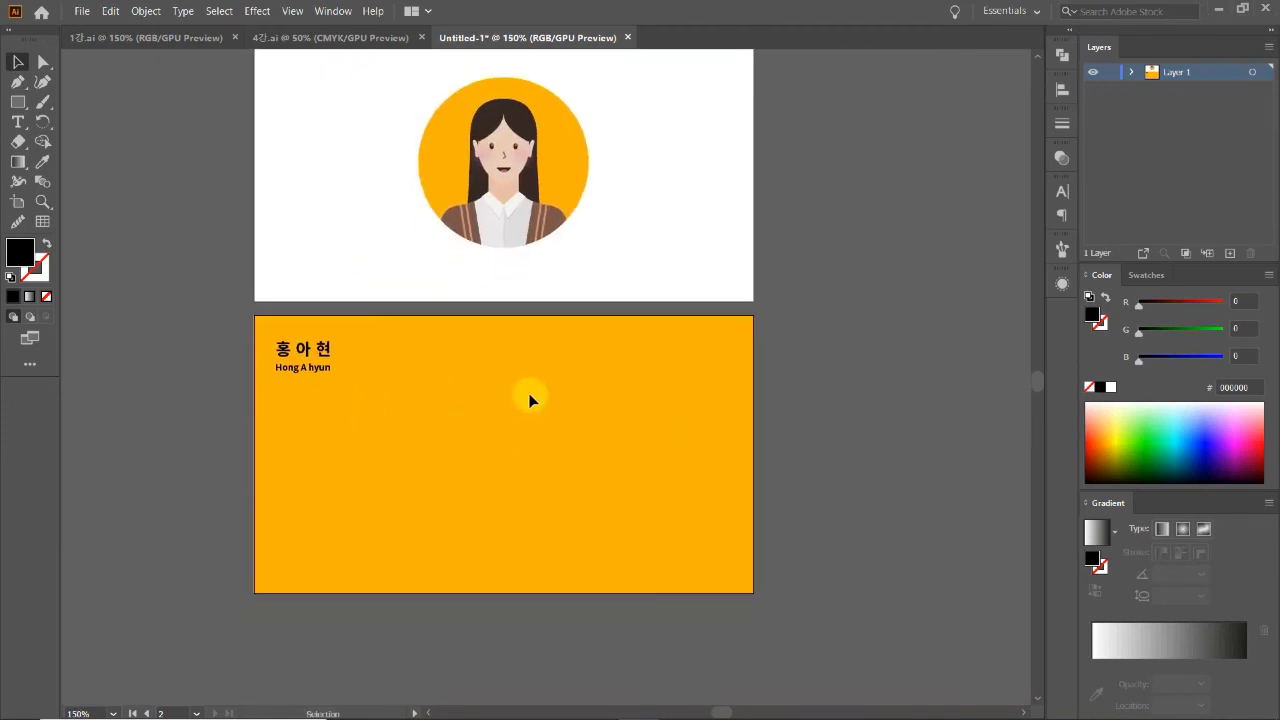
scroll(537, 421, up, 2)
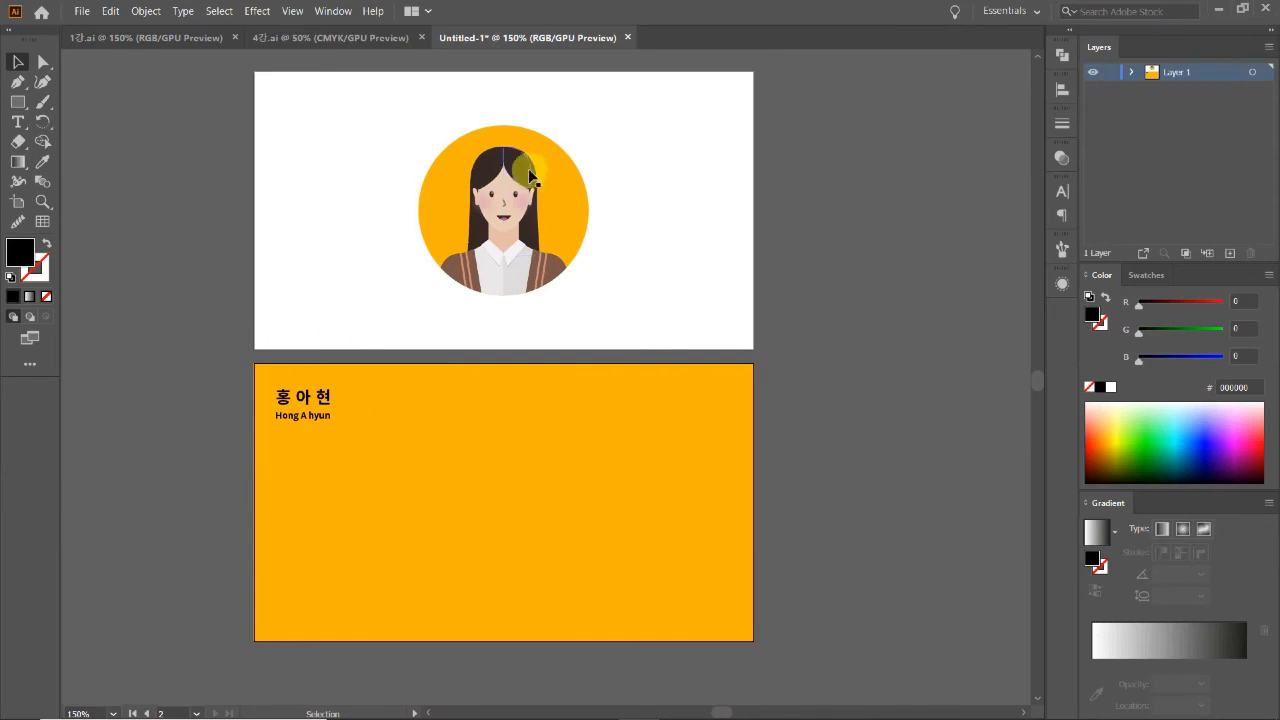
key(ctrl+minus)
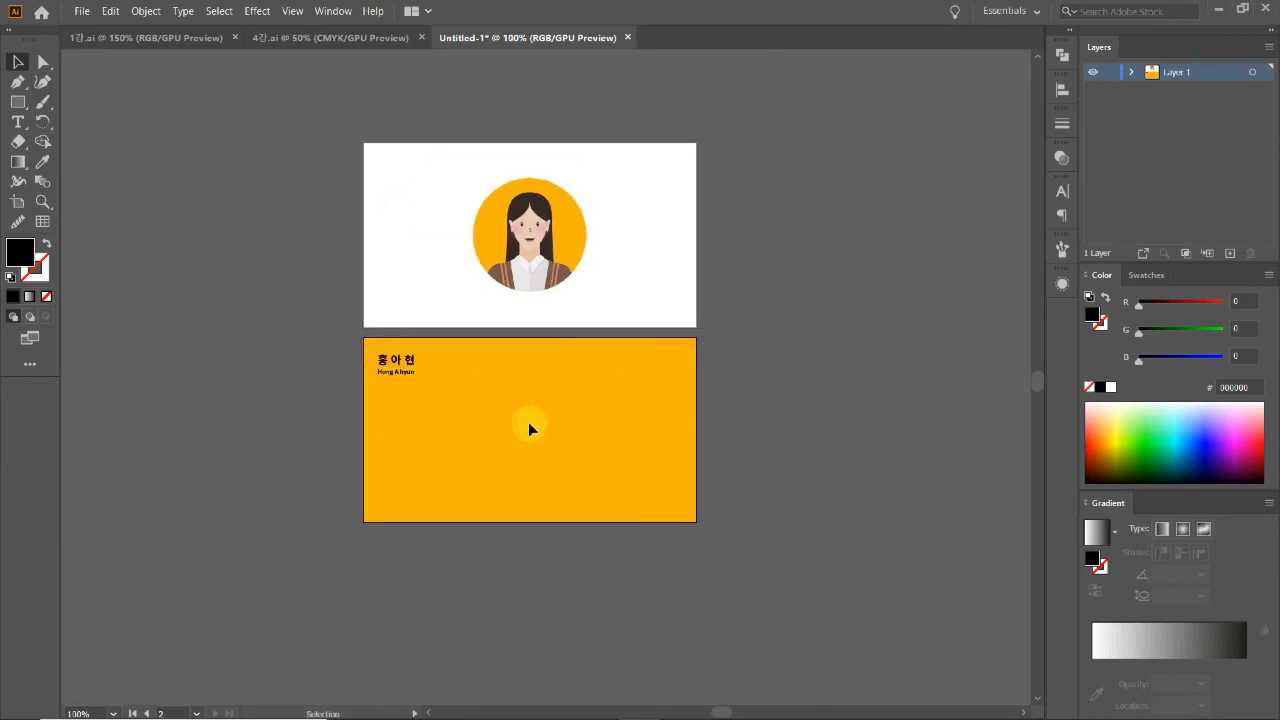
Step: Stretch the romanized name line slightly wider so it lines up under the Korean name
key(z)
click(463, 366)
click(520, 372)
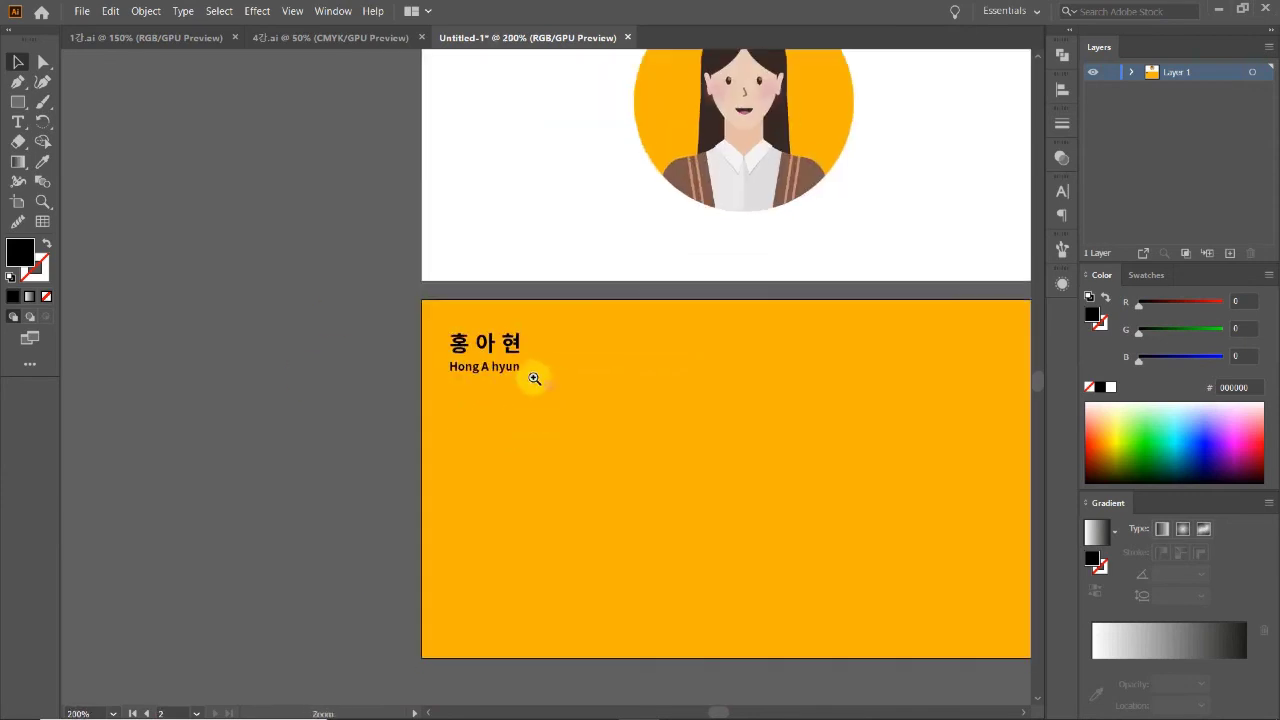
click(520, 369)
click(527, 395)
key(v)
click(540, 388)
drag(540, 388, 591, 434)
click(462, 455)
ctrl+alt+click(655, 420)
ctrl+alt+click(655, 420)
ctrl+alt+click(655, 420)
ctrl+alt+click(579, 409)
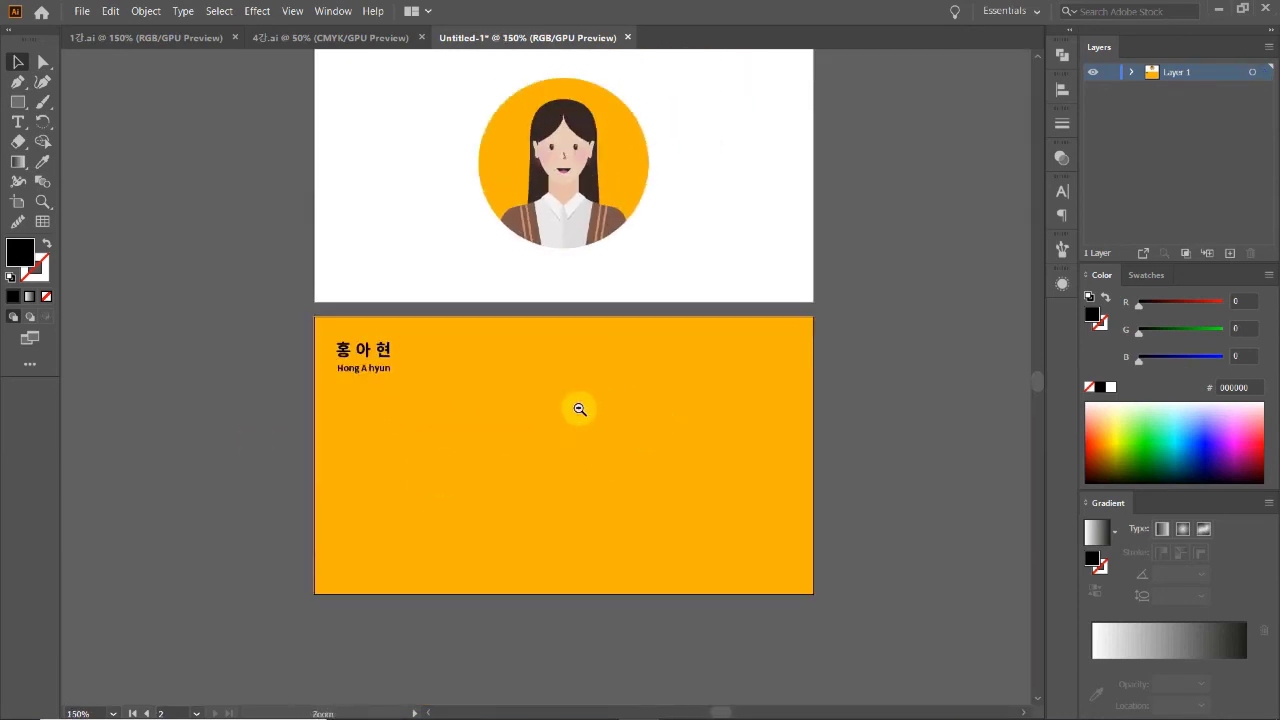
ctrl+alt+click(556, 468)
ctrl+alt+click(552, 435)
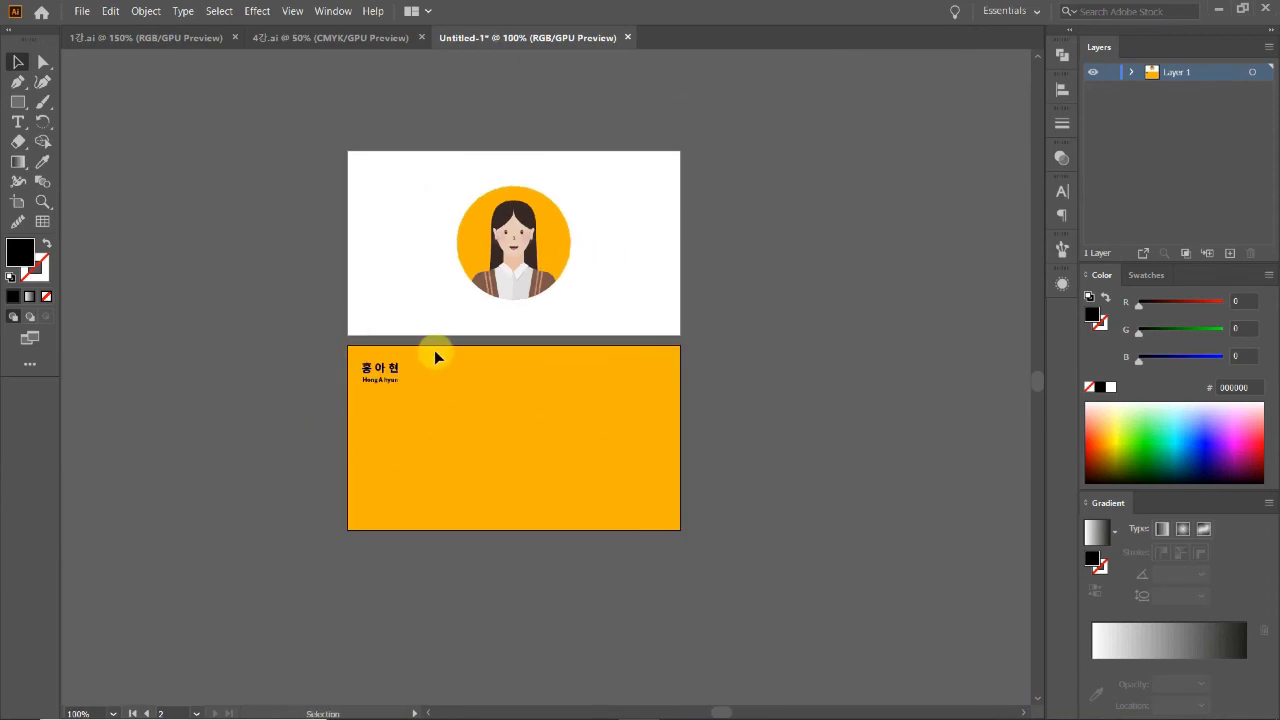
Step: Set the name to Black weight and Alt-drag a copy to the card's lower right
click(378, 375)
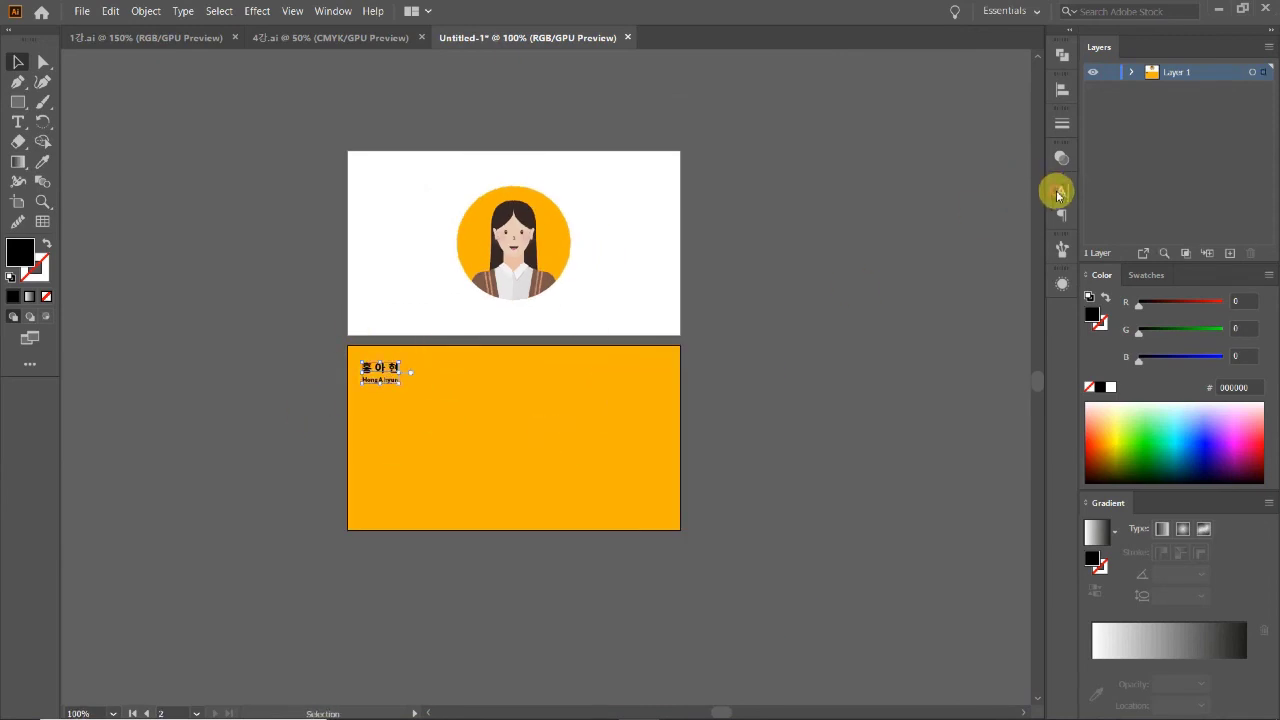
click(1060, 191)
click(1030, 234)
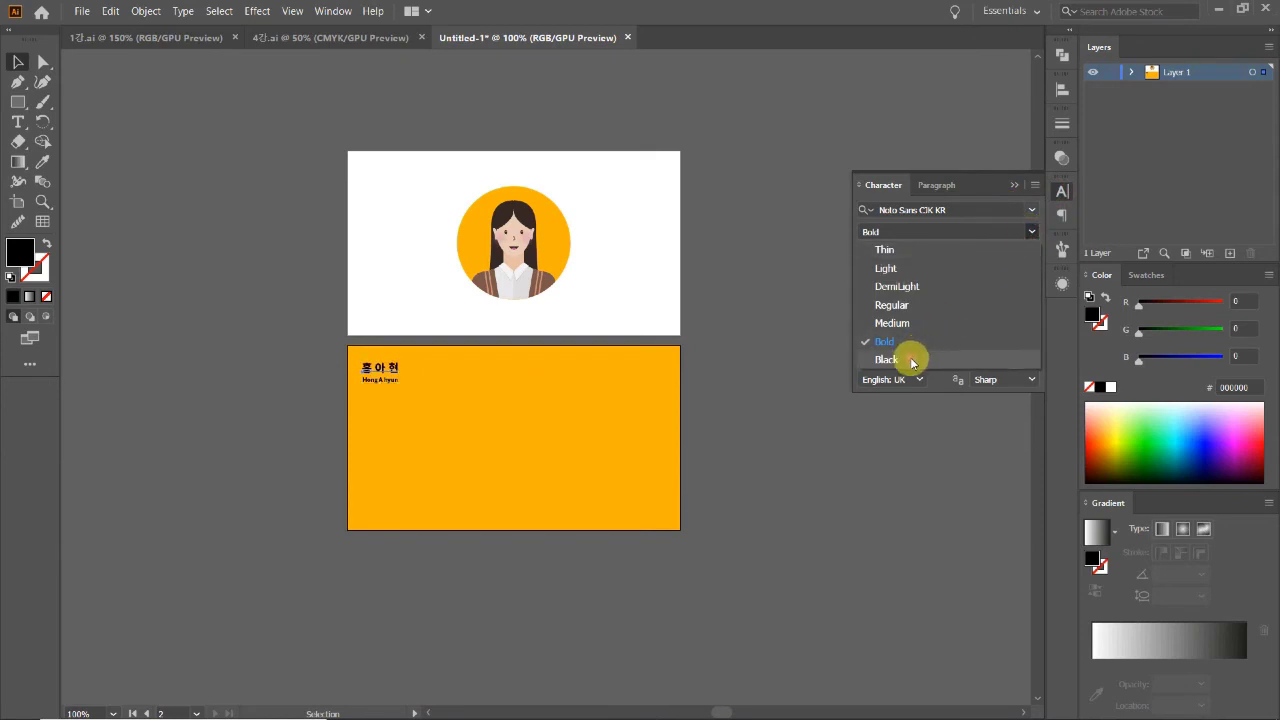
click(877, 357)
click(694, 400)
click(566, 337)
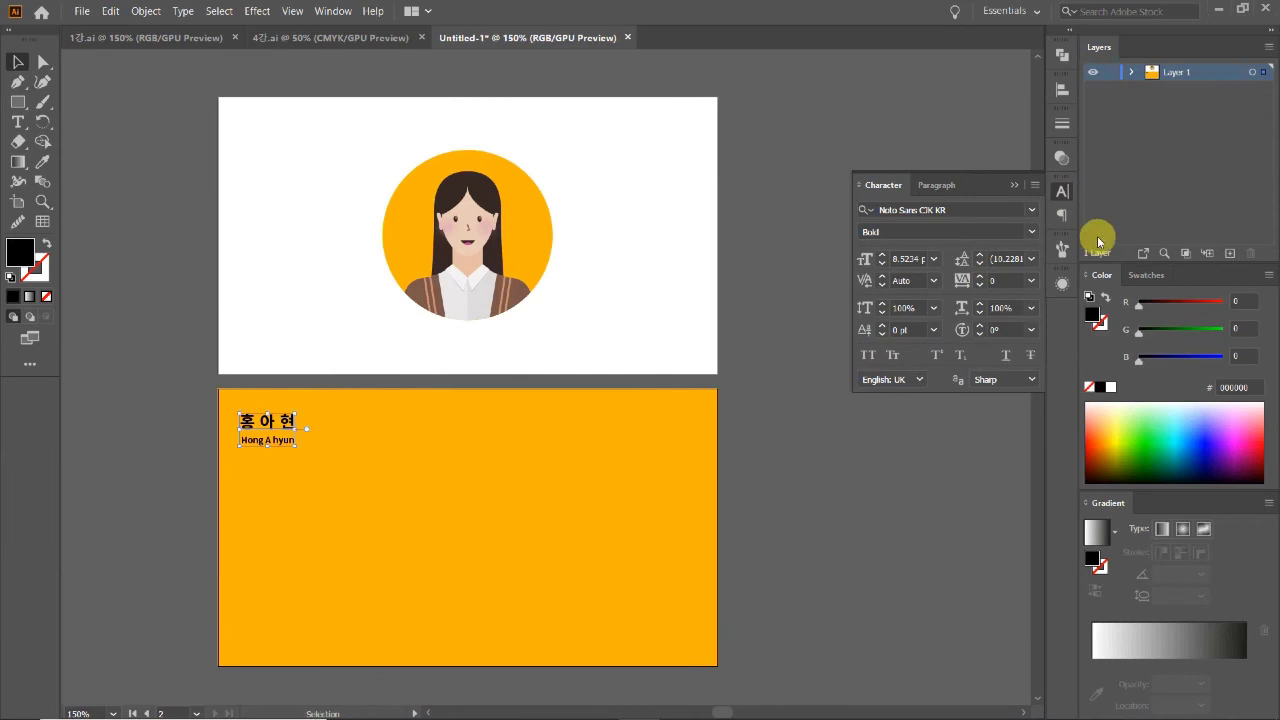
click(1061, 190)
alt+click(589, 507)
drag(336, 330, 543, 442)
Step: Retype the copy as 'Graphic designer' and shift it slightly left
double_click(543, 441)
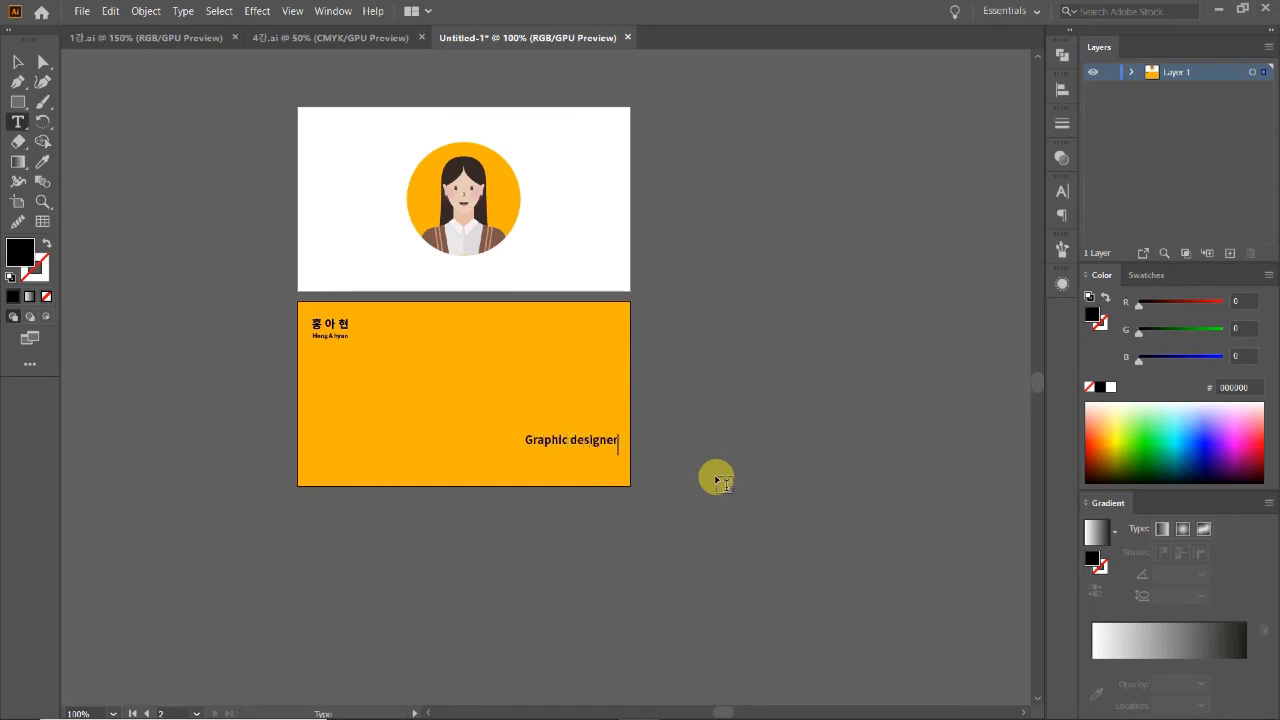
click(18, 62)
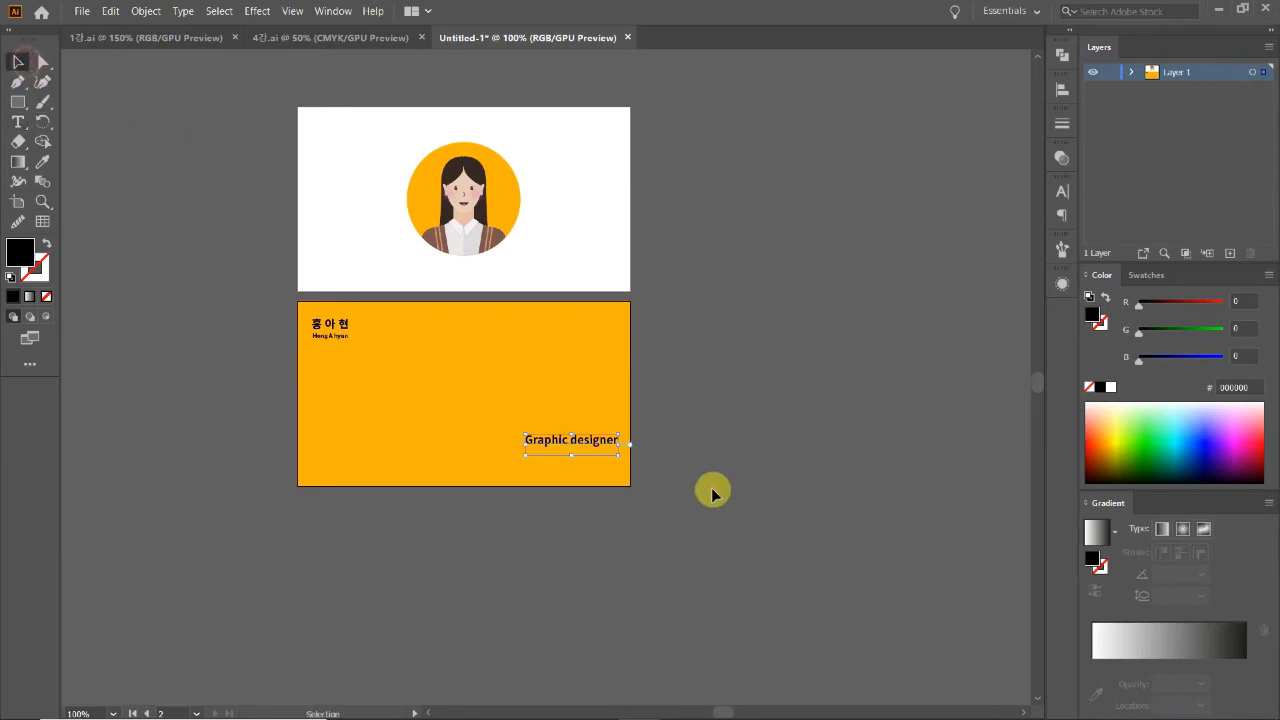
drag(576, 441, 548, 449)
click(680, 443)
Step: Duplicate the 'Graphic designer' line directly below it and zoom in to 400%
key(ctrl+plus)
drag(566, 337, 590, 462)
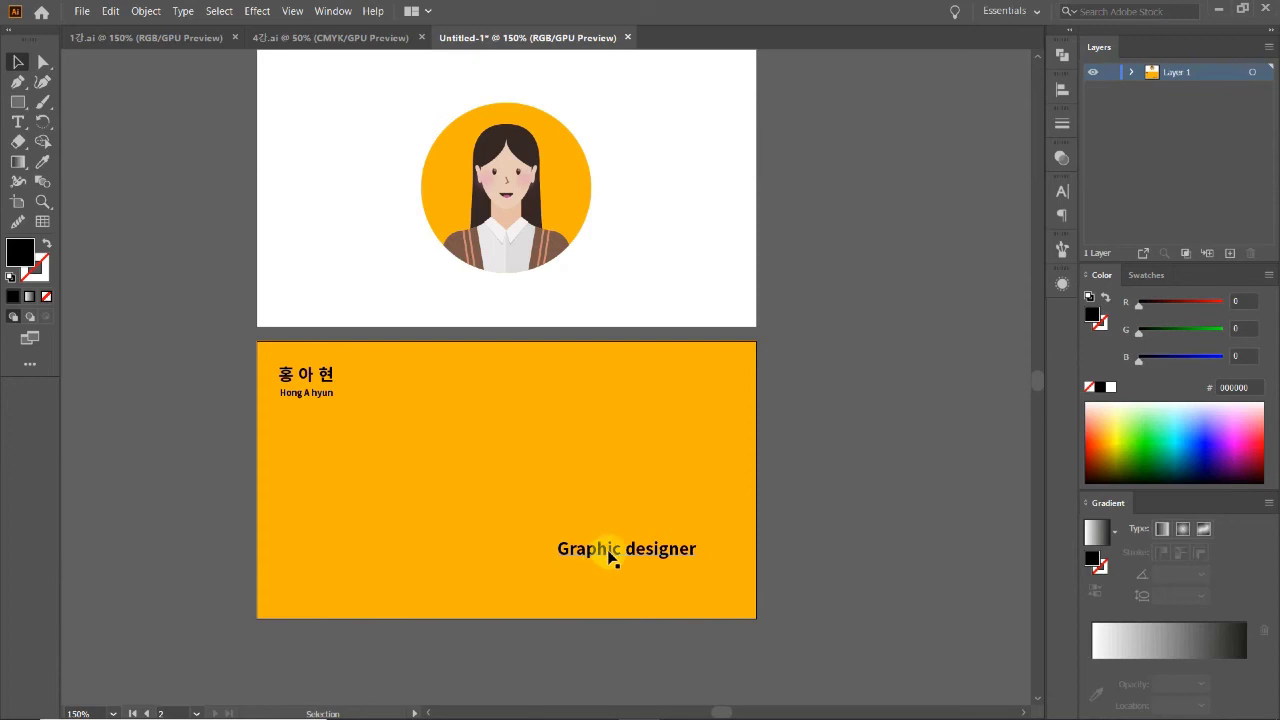
drag(608, 552, 610, 576)
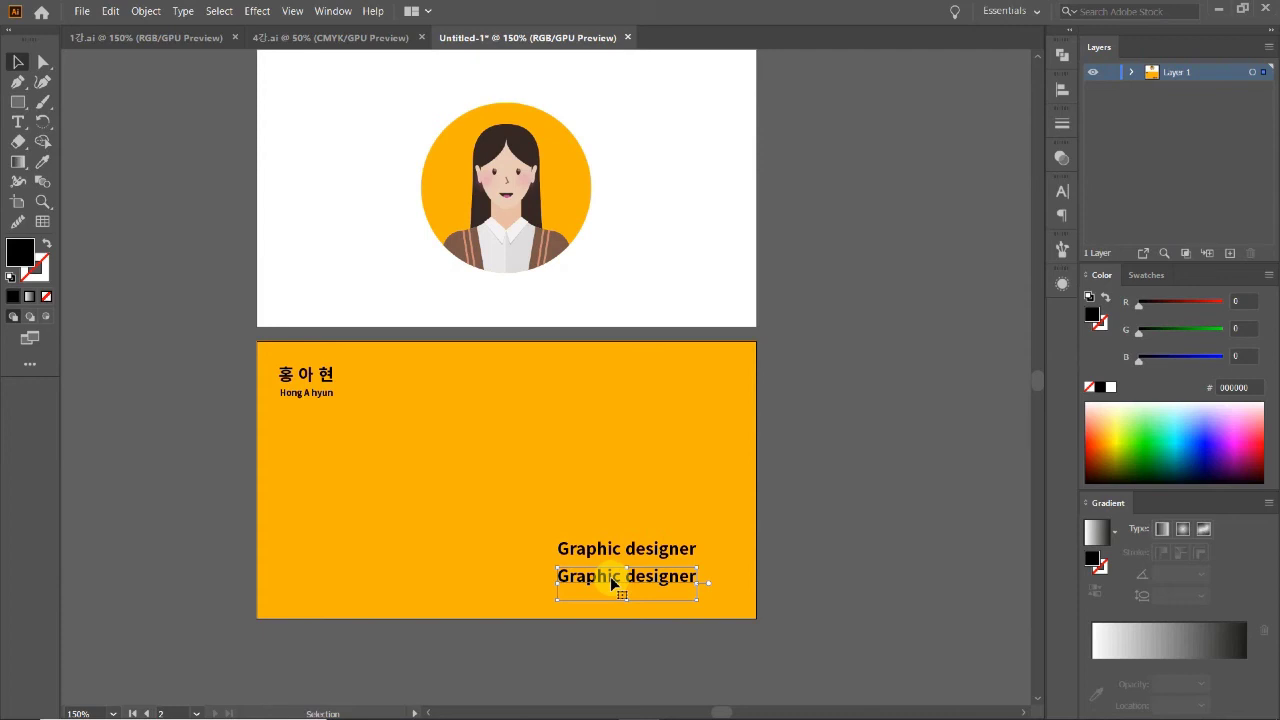
key(ctrl+equal)
key(ctrl+equal)
key(ctrl+equal)
scroll(600, 500, down, 2)
scroll(600, 500, right, 3)
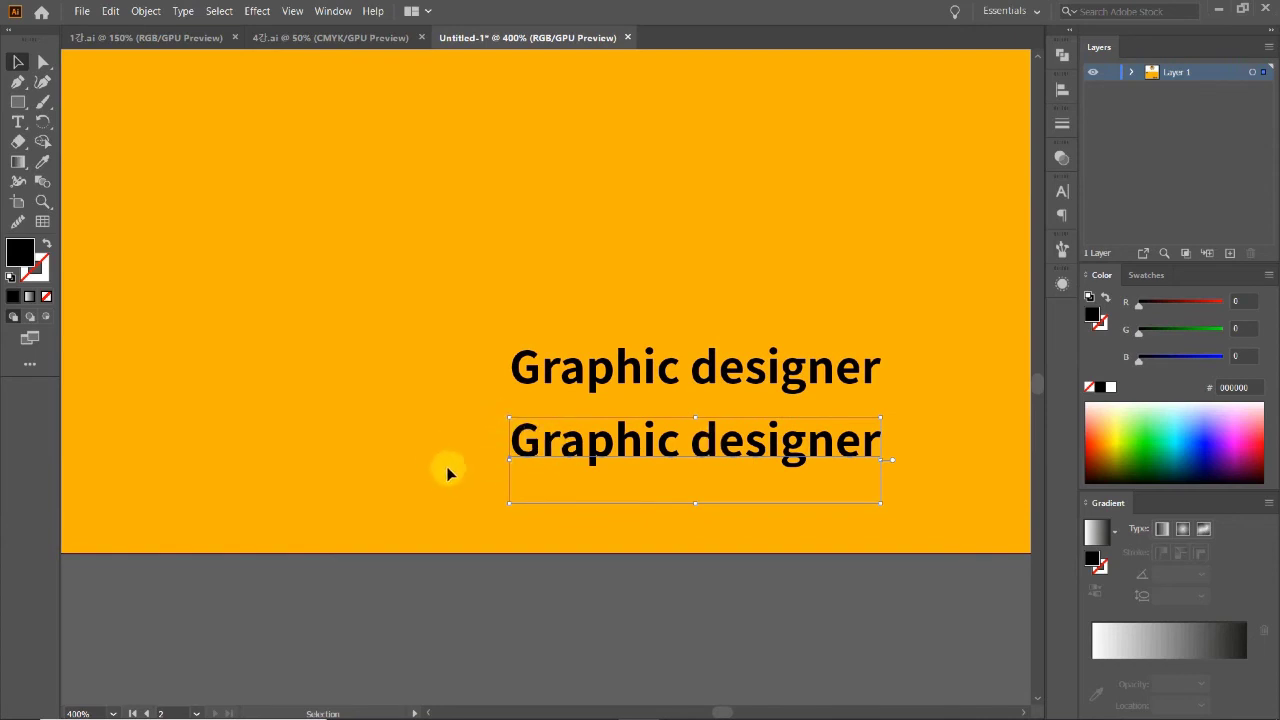
Step: Replace the second line with the e-mail address and scale it smaller
triple_click(574, 439)
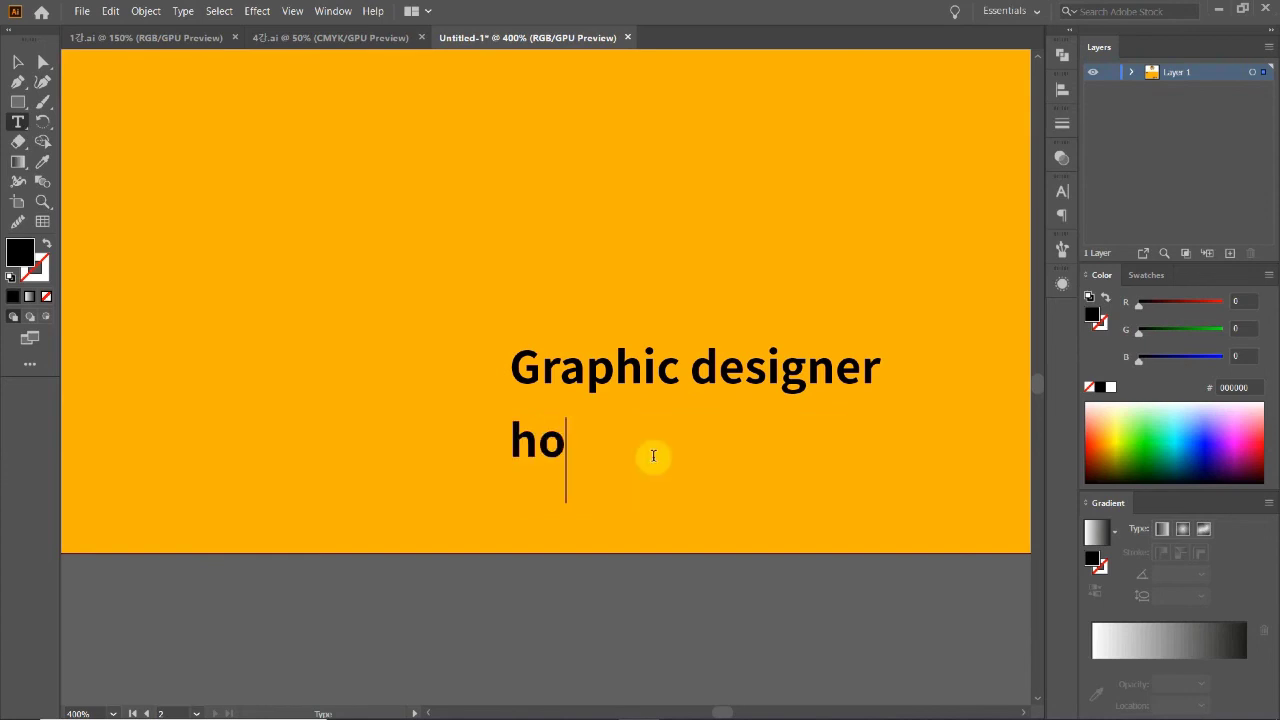
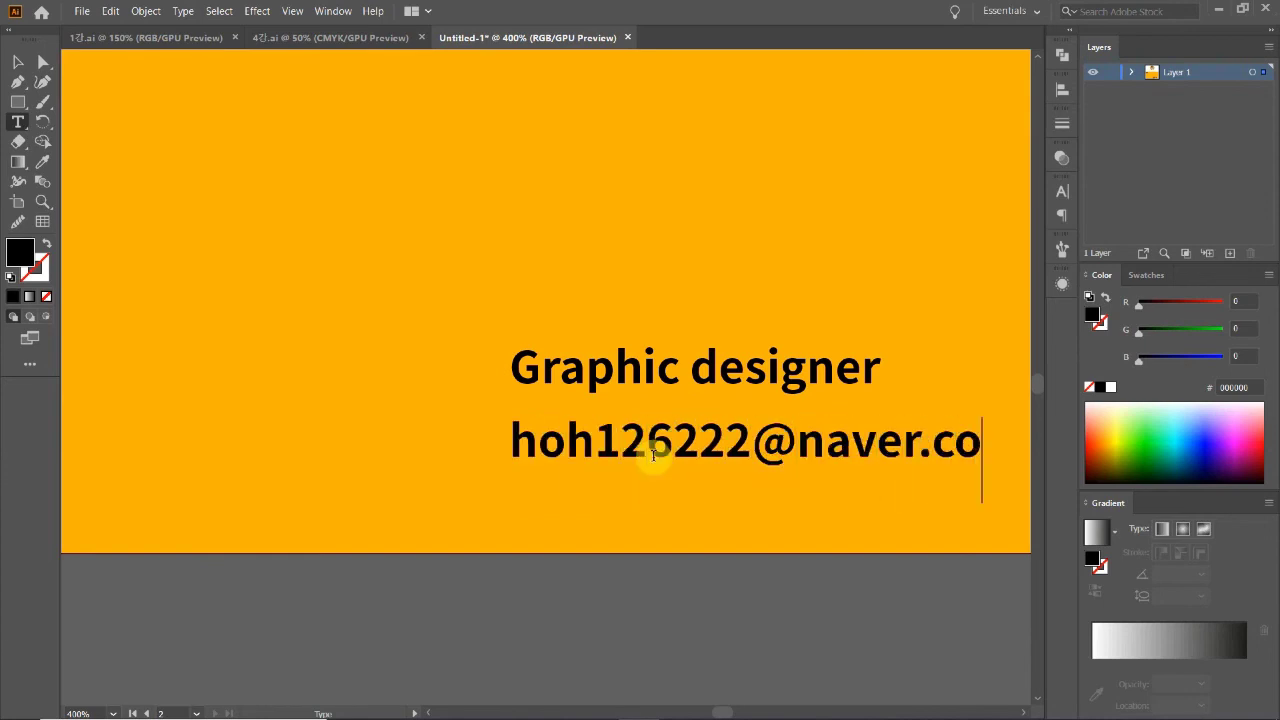
click(19, 66)
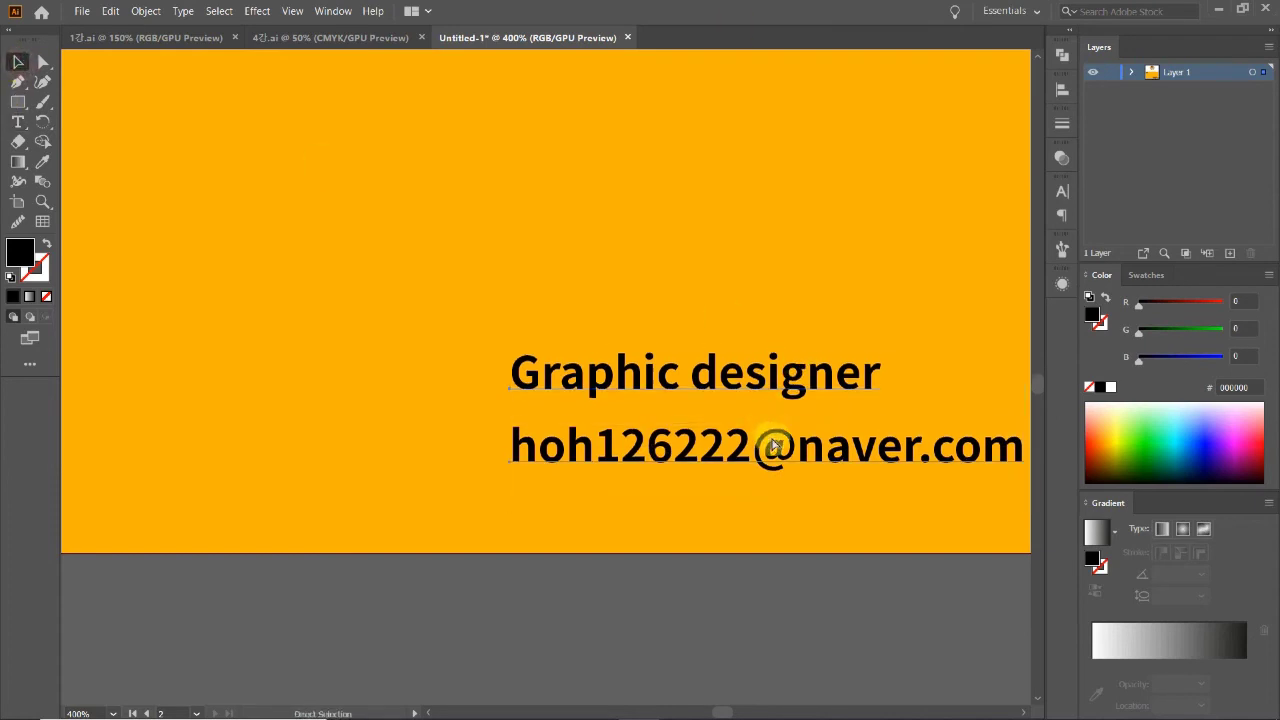
key(Up)
key(t)
click(18, 62)
drag(769, 415, 703, 493)
Step: Retype the duplicated line as the Instagram profile address, then zoom out to both cards
double_click(661, 490)
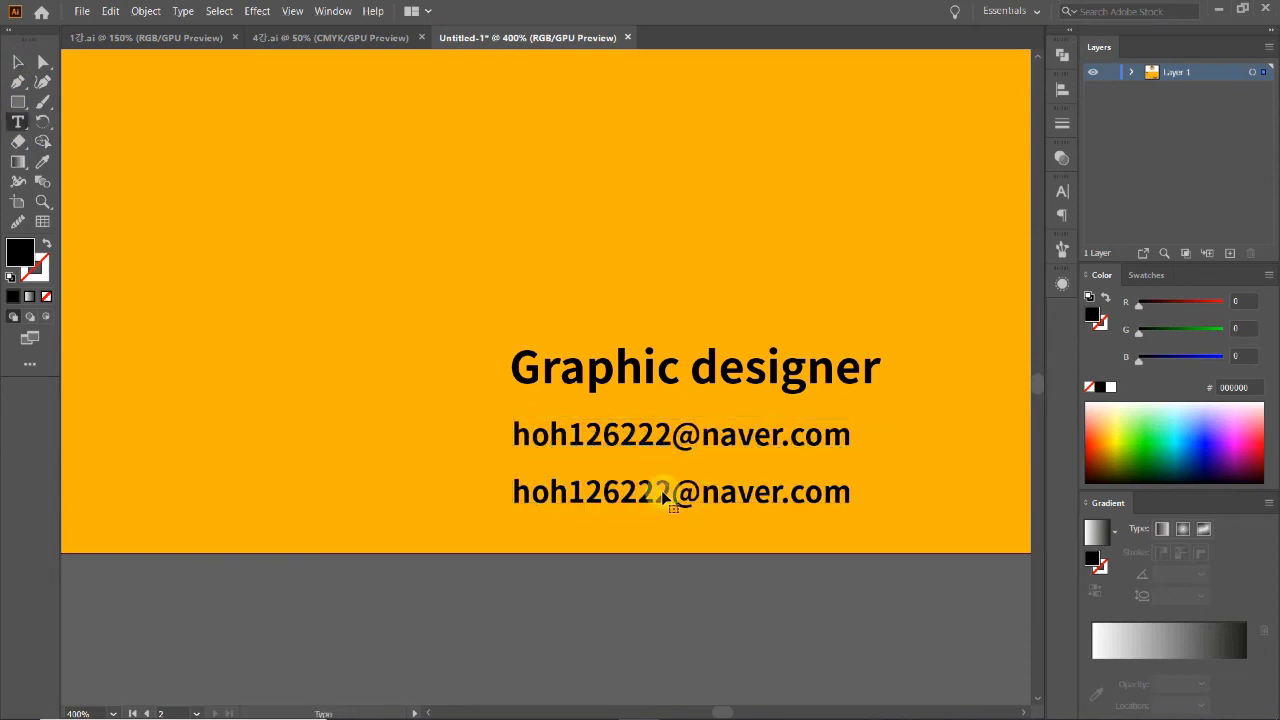
key(ctrl+a)
text(h)
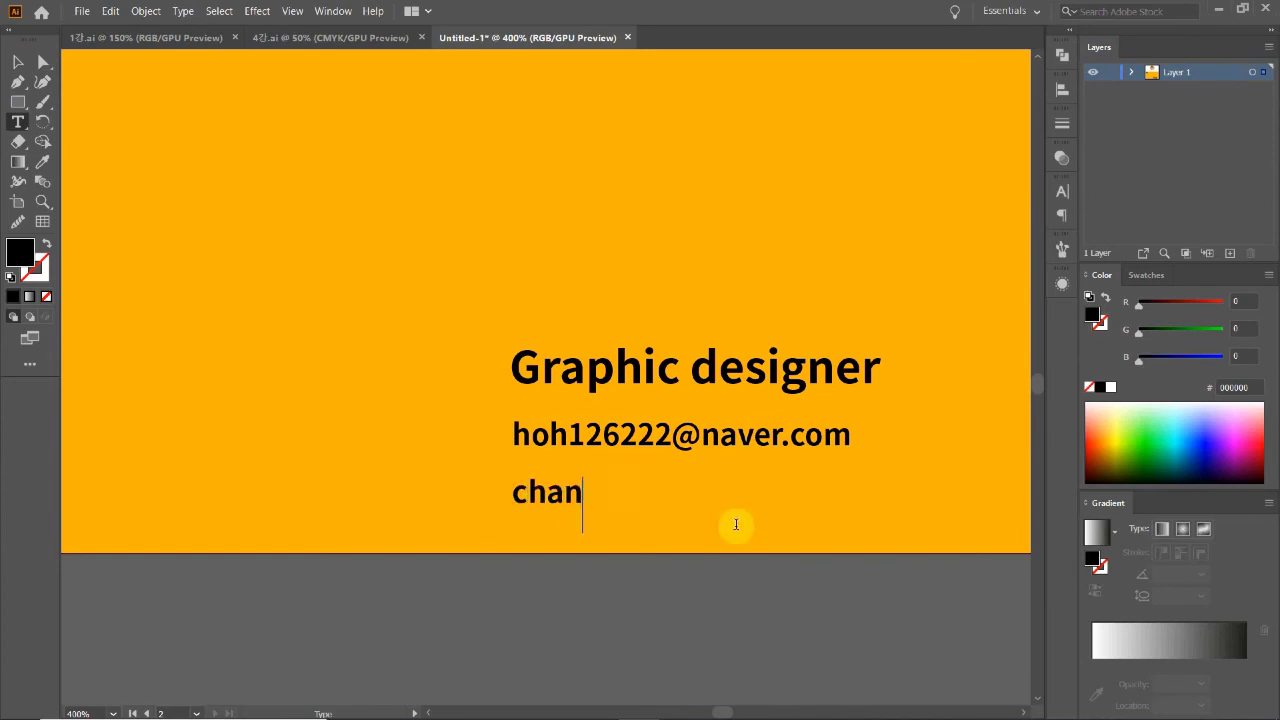
text(han__bit)
key(BackSpace)
key(BackSpace)
key(BackSpace)
key(BackSpace)
text(instagram.com/chan)
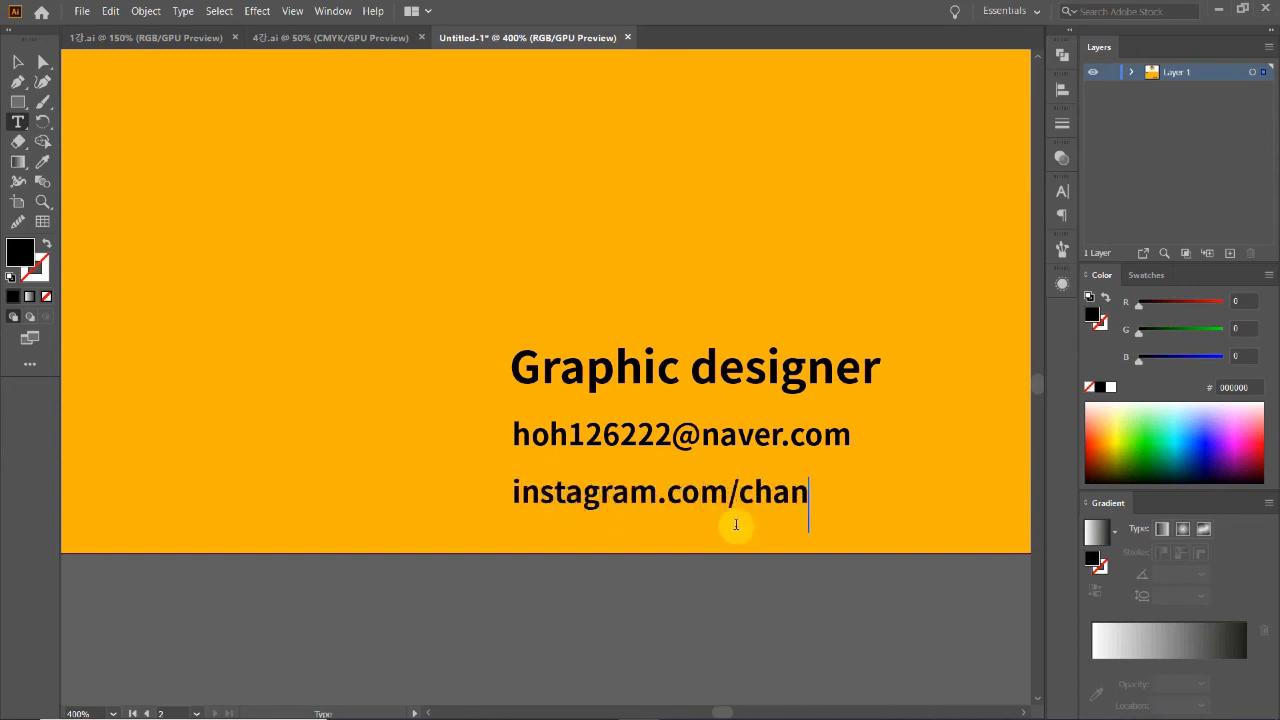
click(17, 62)
click(258, 427)
alt+click(729, 424)
ctrl+click(444, 265)
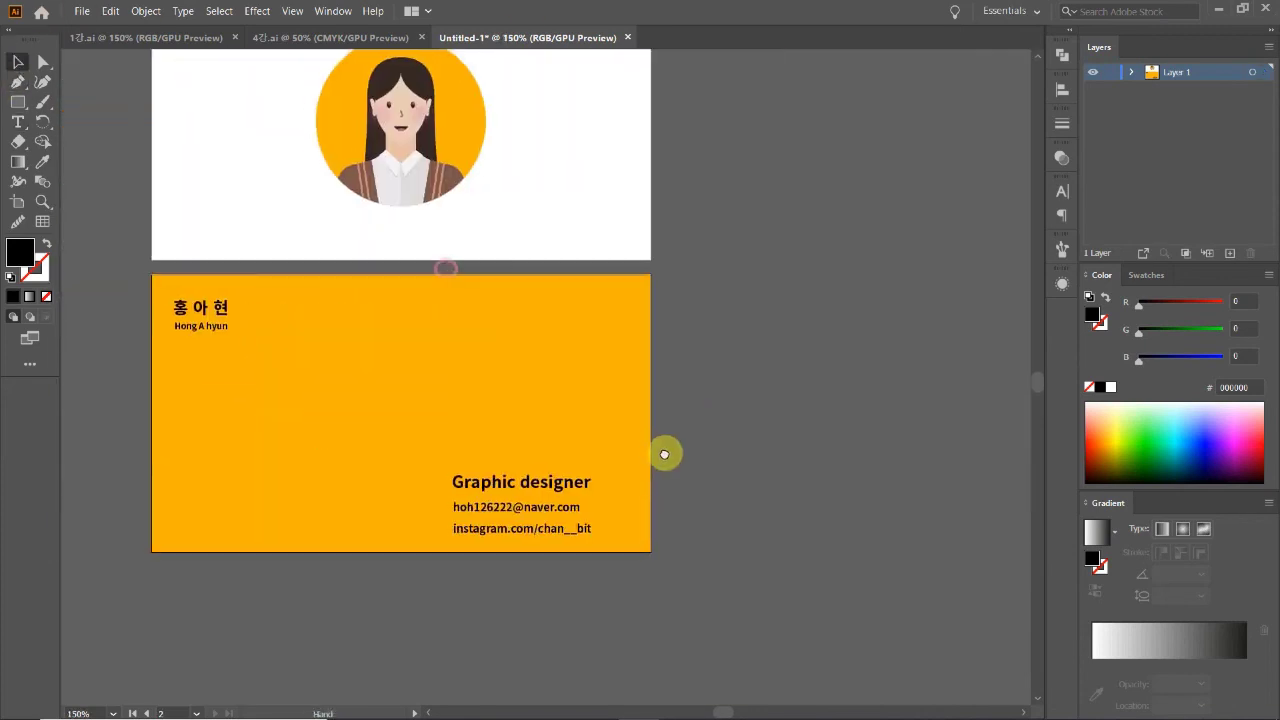
Step: Show rulers and place horizontal guides at the orange card's name line and last contact line
click(508, 543)
click(566, 580)
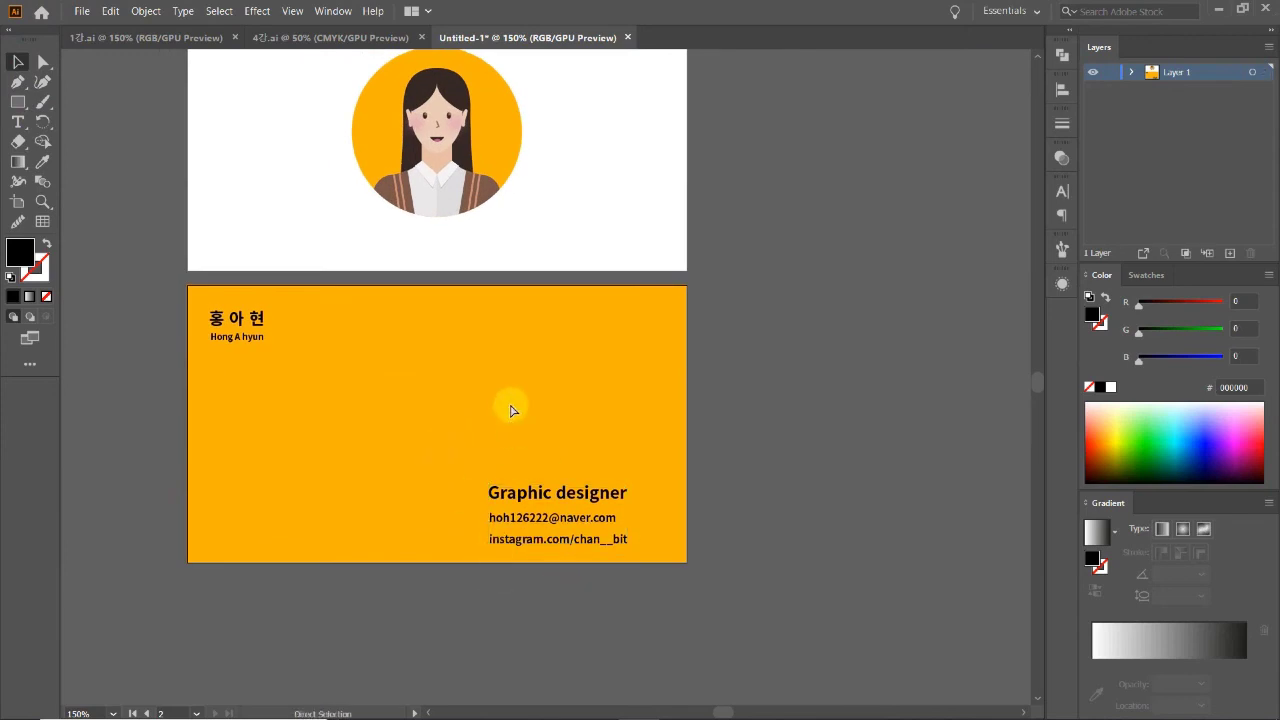
key(ctrl+r)
drag(487, 54, 481, 309)
key(ctrl+z)
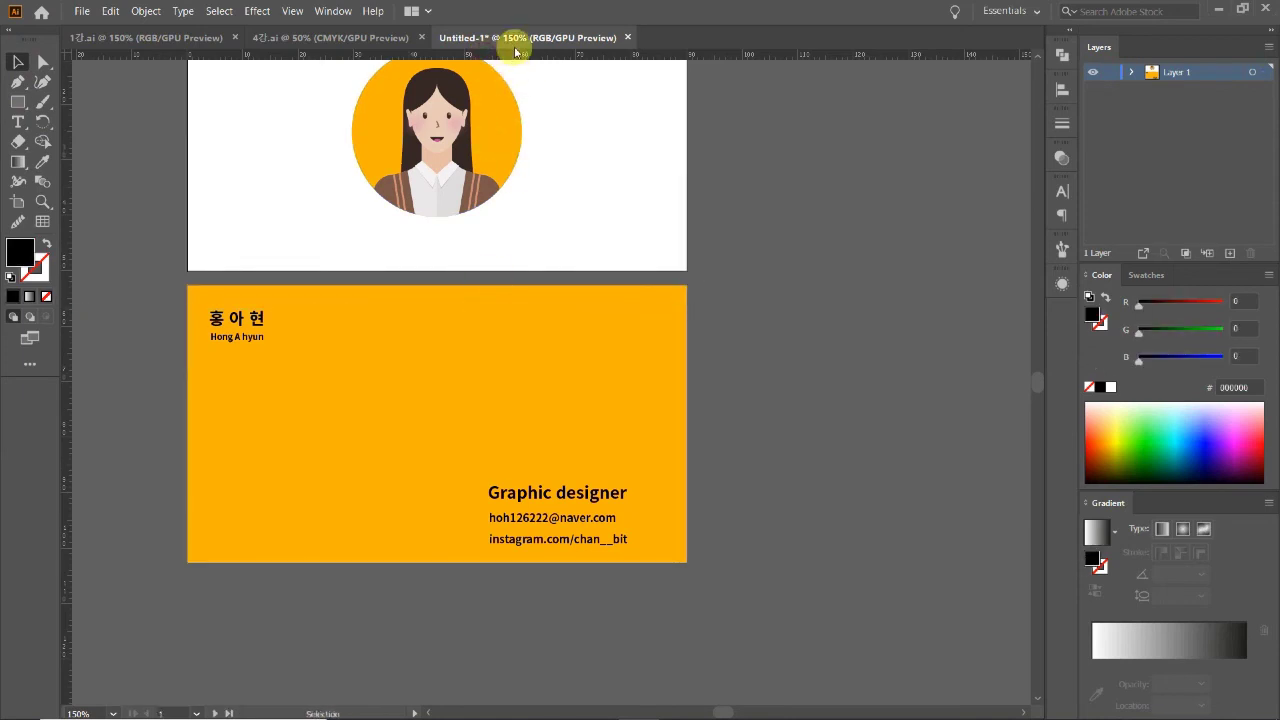
drag(514, 60, 491, 313)
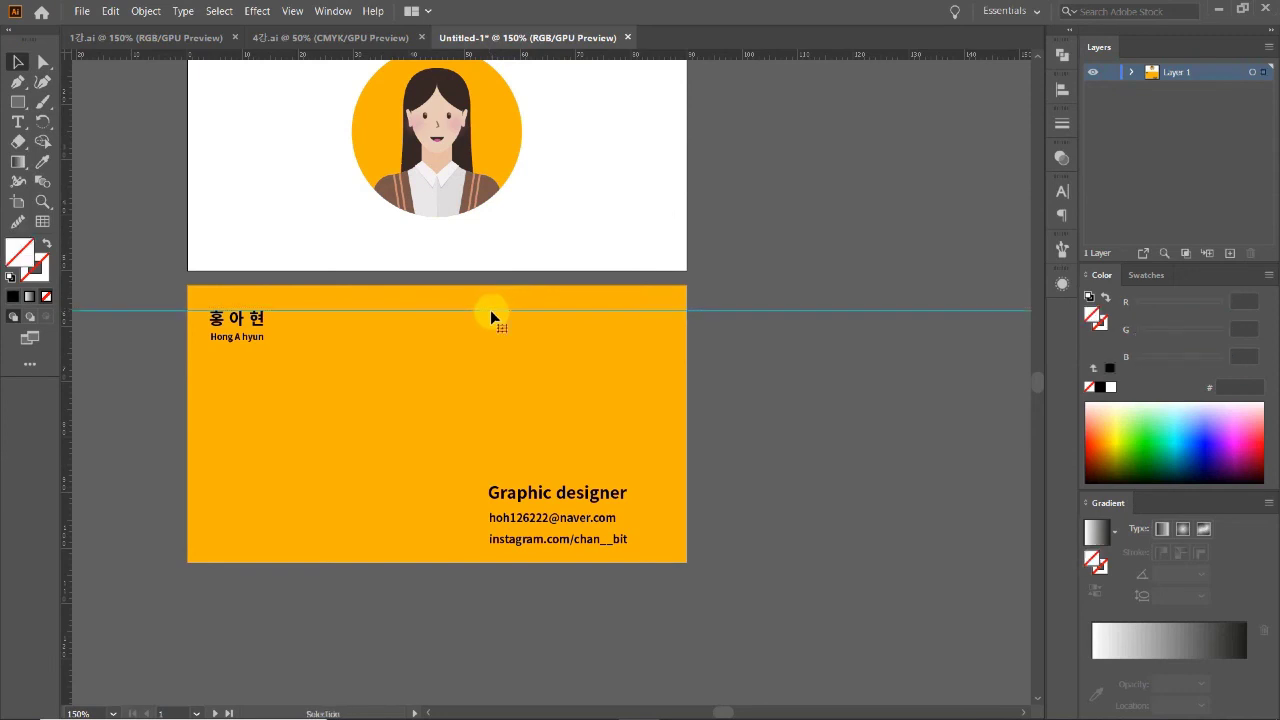
drag(470, 52, 478, 548)
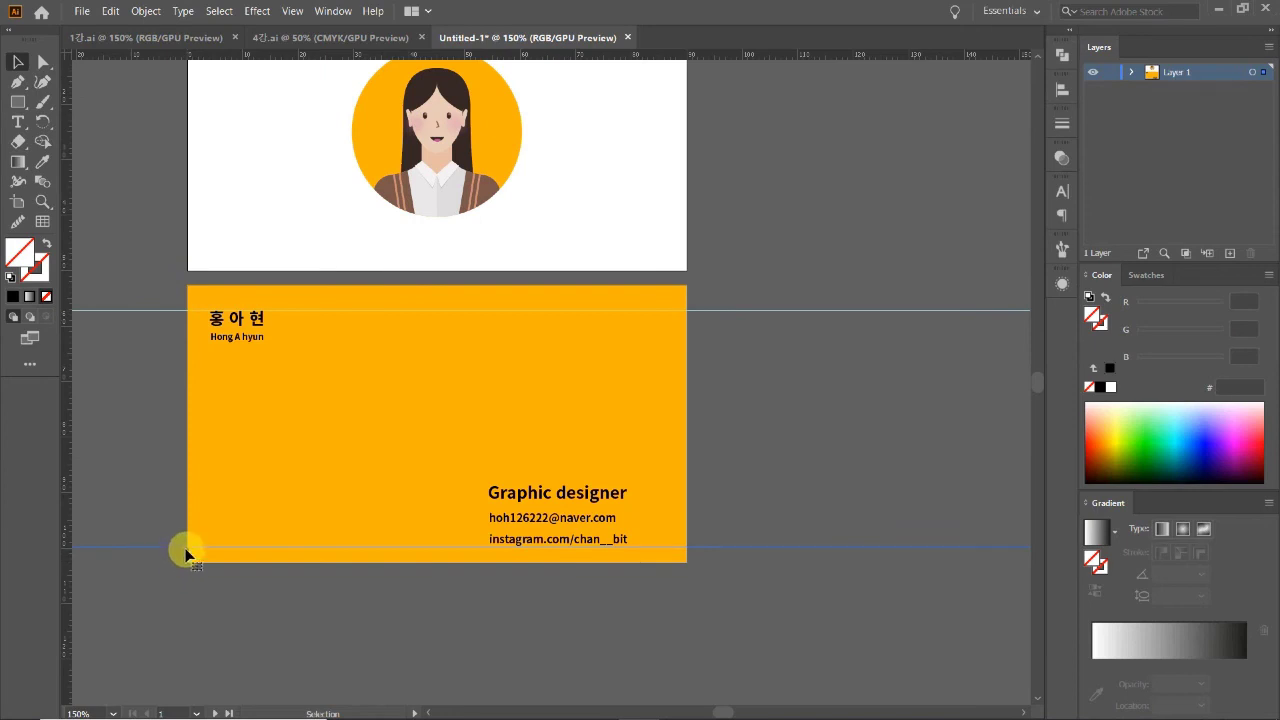
drag(185, 546, 180, 538)
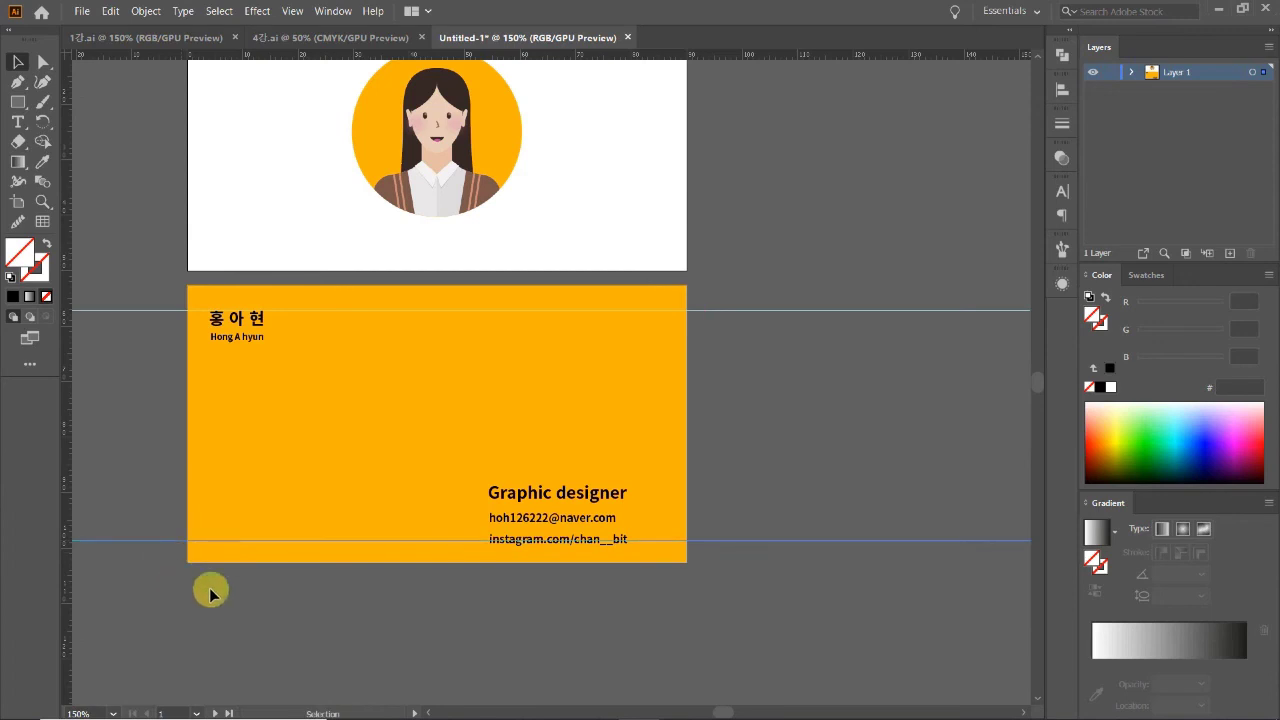
Step: Select the three contact lines and reposition the block slightly
drag(646, 592, 548, 537)
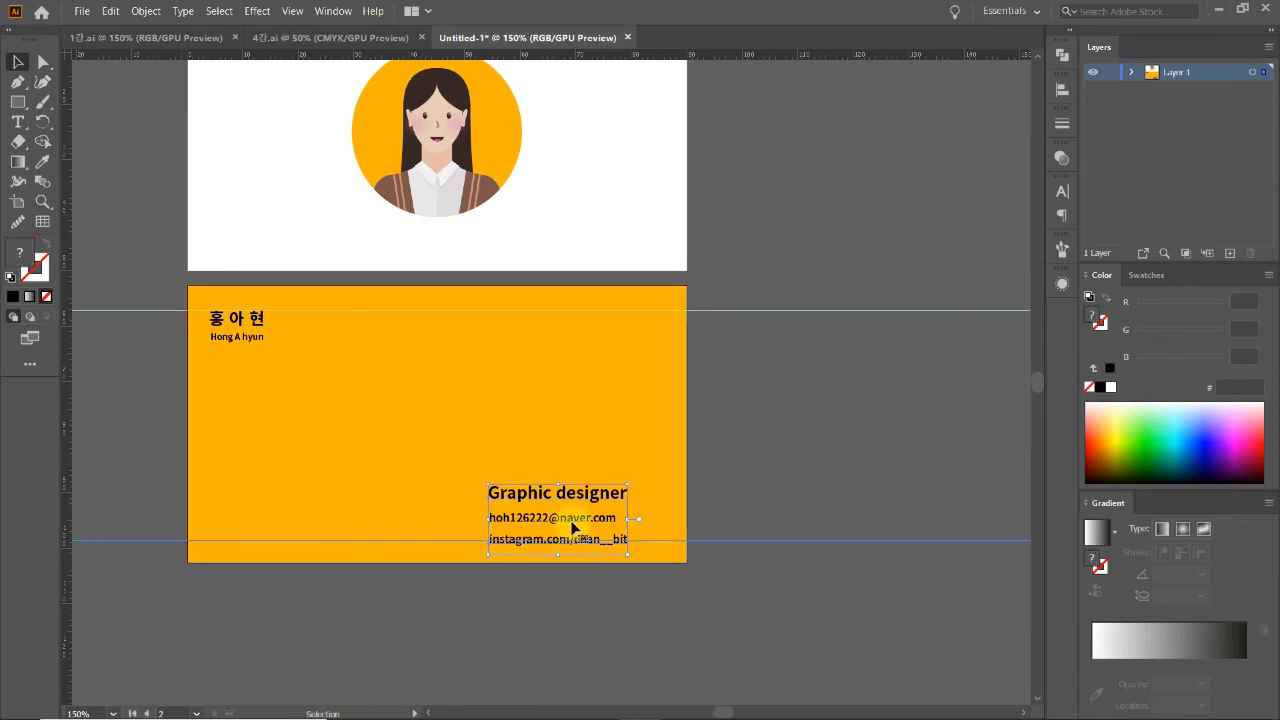
click(653, 605)
drag(591, 520, 612, 510)
scroll(603, 545, up, 4)
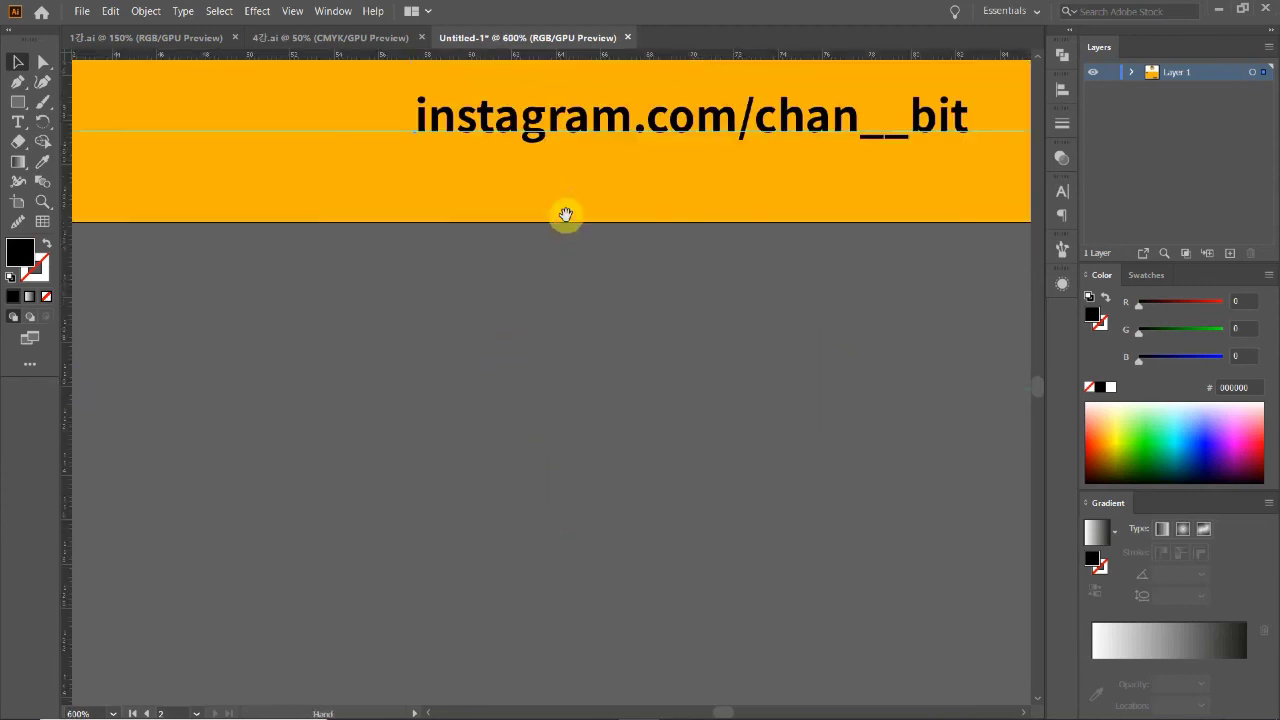
scroll(544, 265, down, 3)
scroll(510, 536, down, 1)
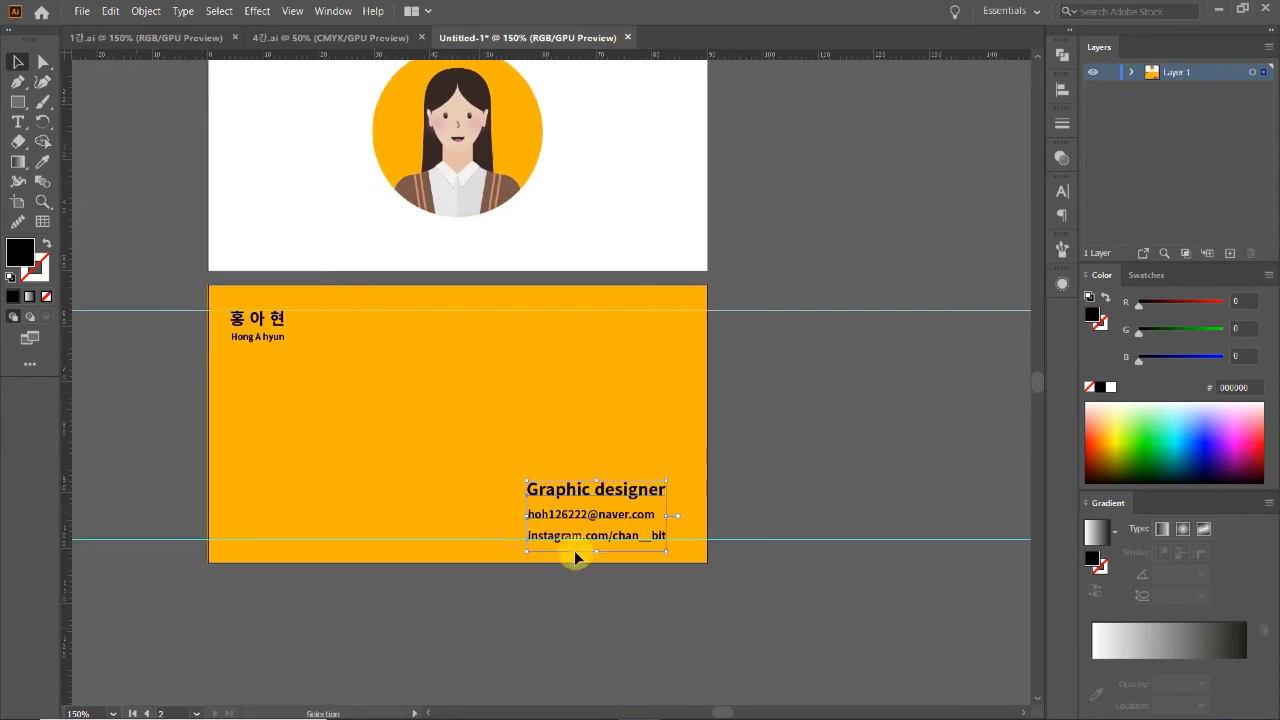
click(748, 591)
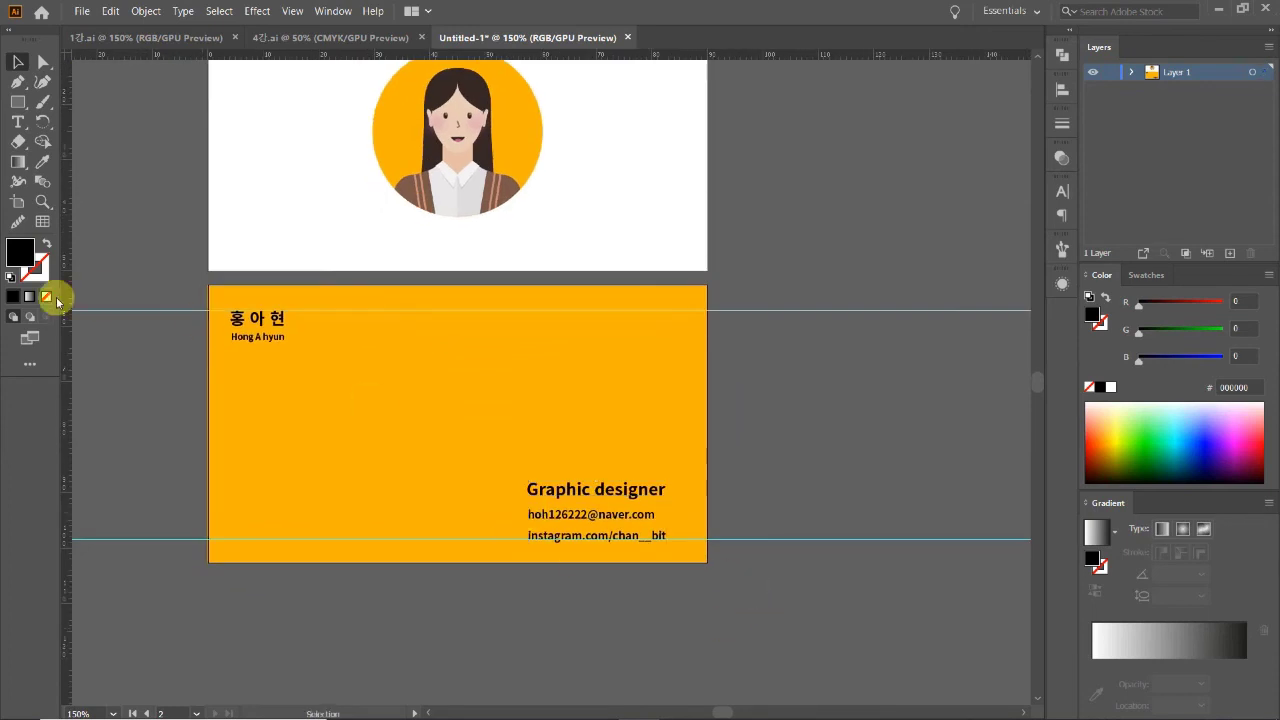
Step: Add vertical guides at the card's left and right margins and align the contact block to the right one
drag(79, 303, 82, 306)
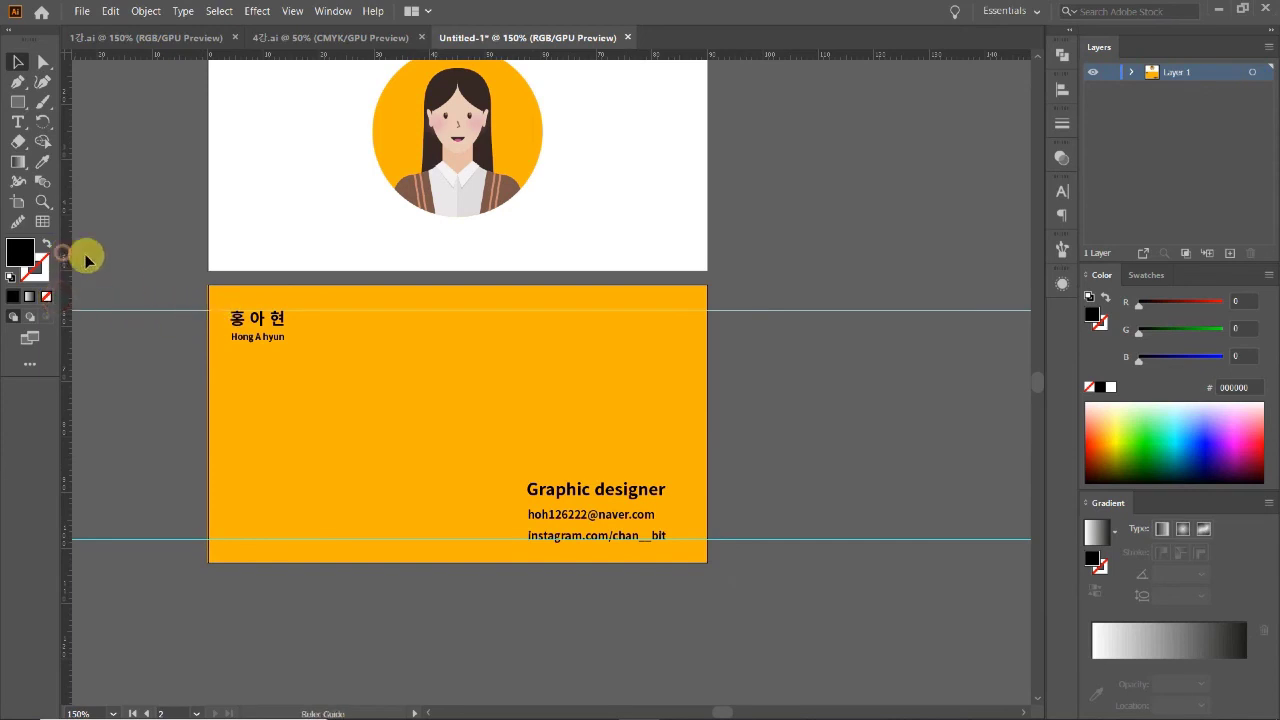
drag(180, 266, 230, 278)
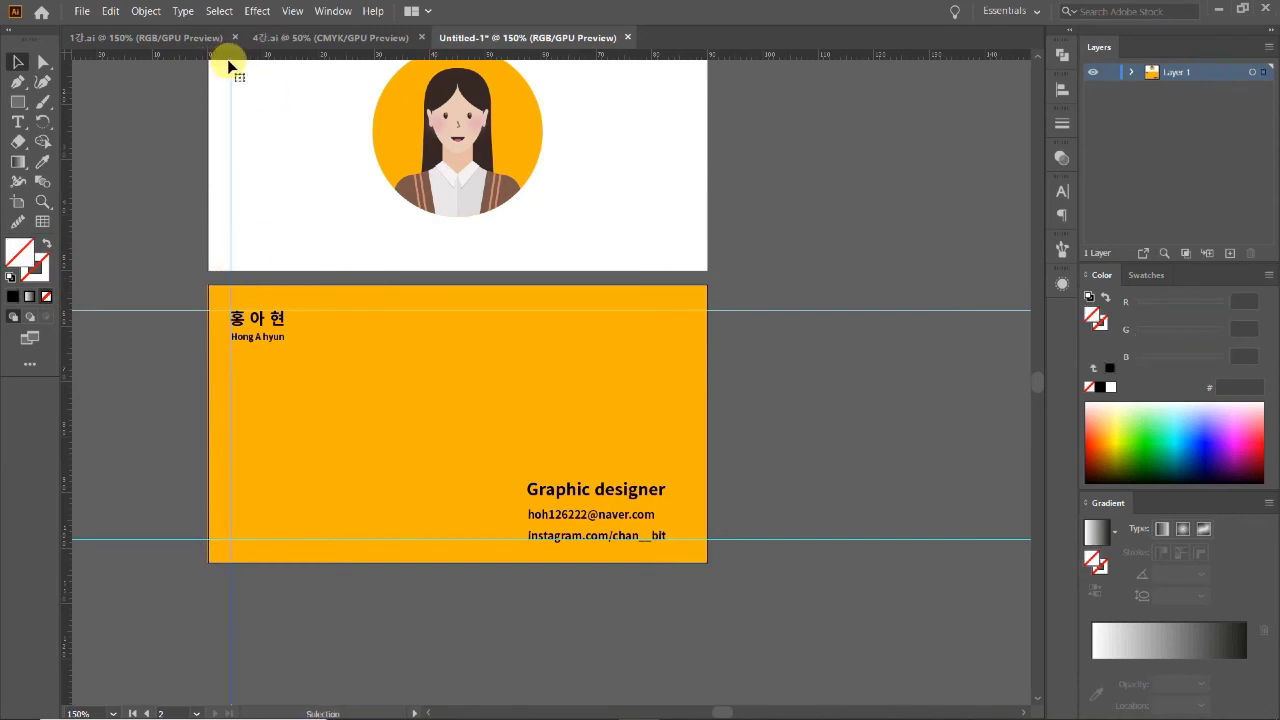
drag(64, 297, 685, 285)
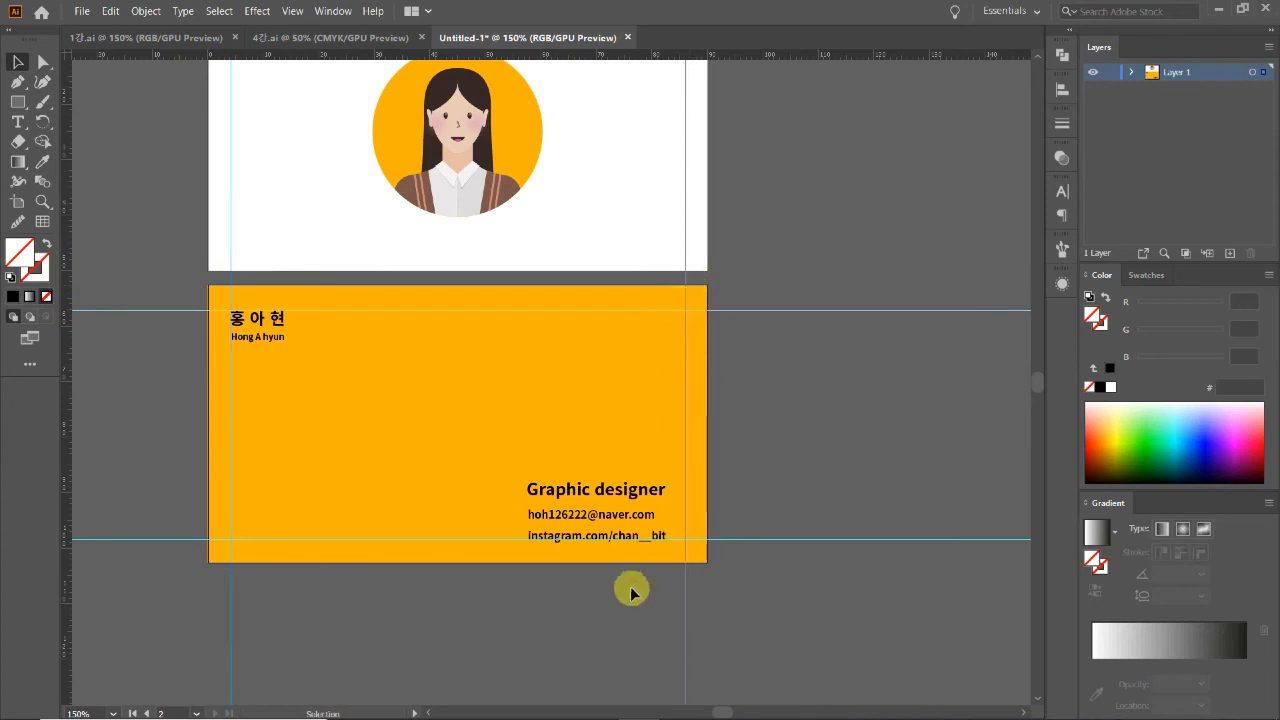
click(604, 531)
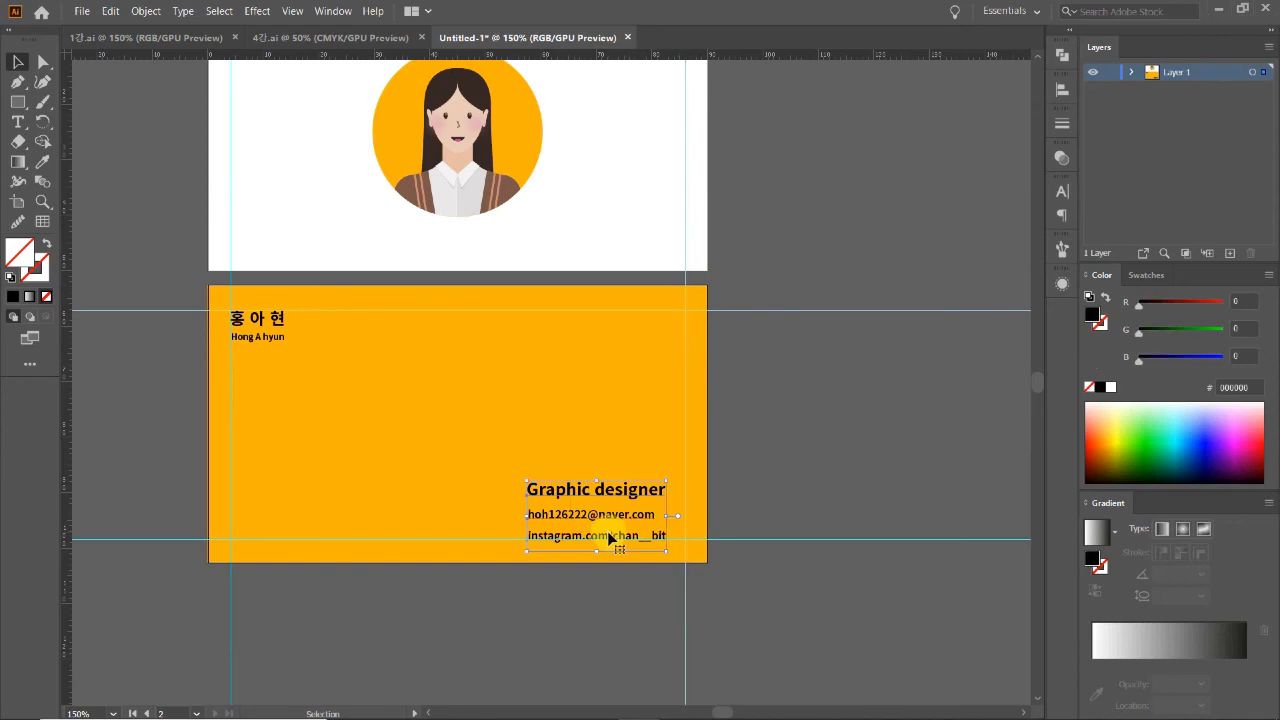
drag(614, 513, 627, 516)
Step: Nudge the contact text block up onto the margin guide on the orange card
key(ctrl+minus)
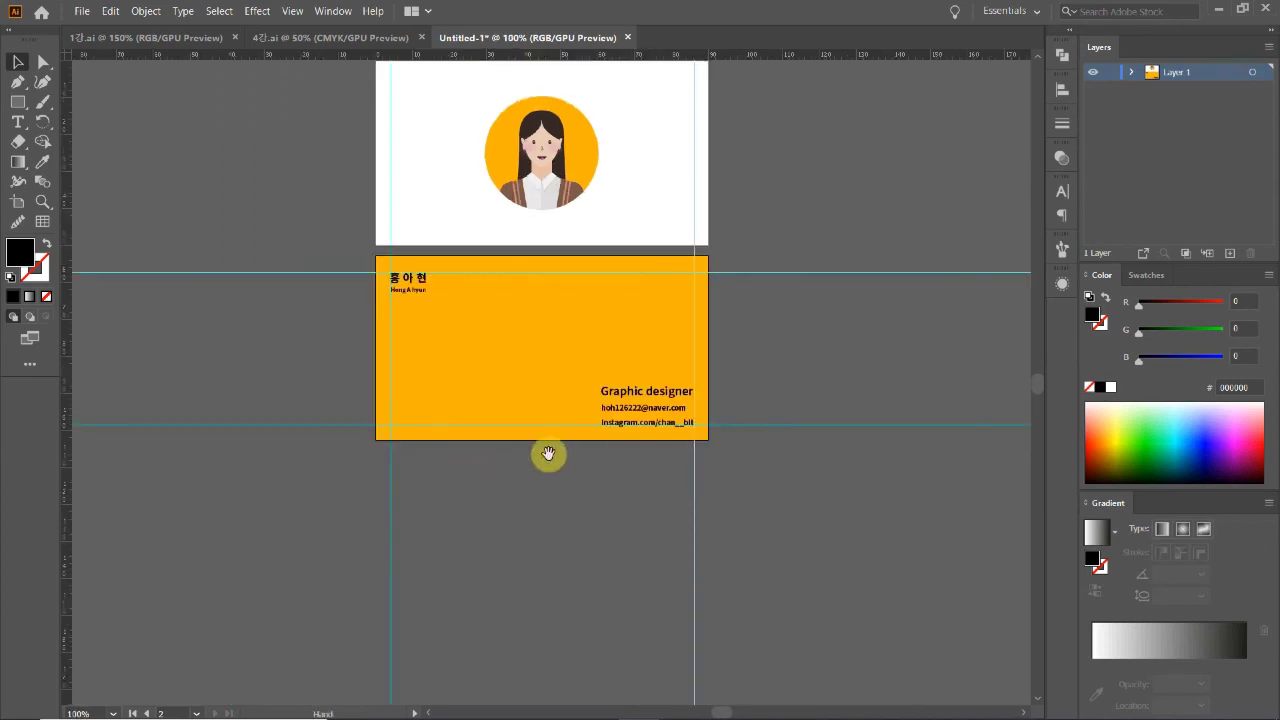
ctrl+click(574, 394)
ctrl+click(590, 440)
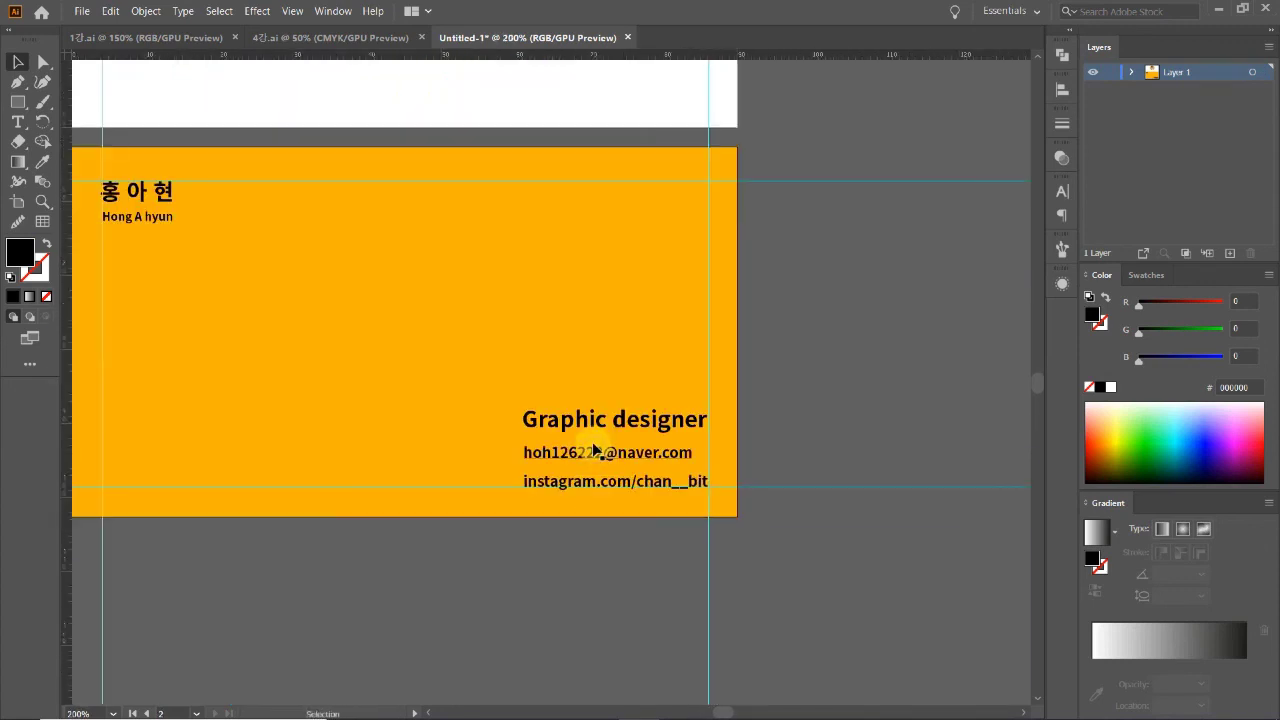
scroll(595, 455, left, 5)
scroll(595, 455, up, 1)
click(814, 519)
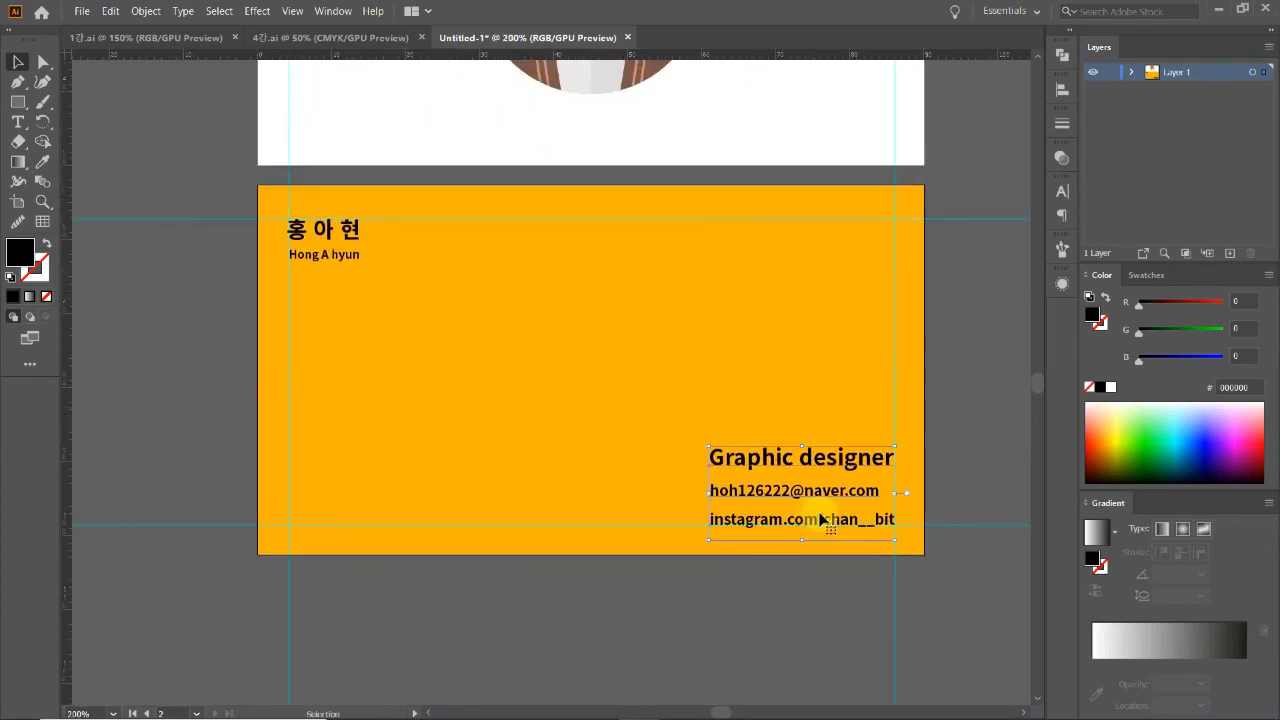
key(Up)
click(717, 600)
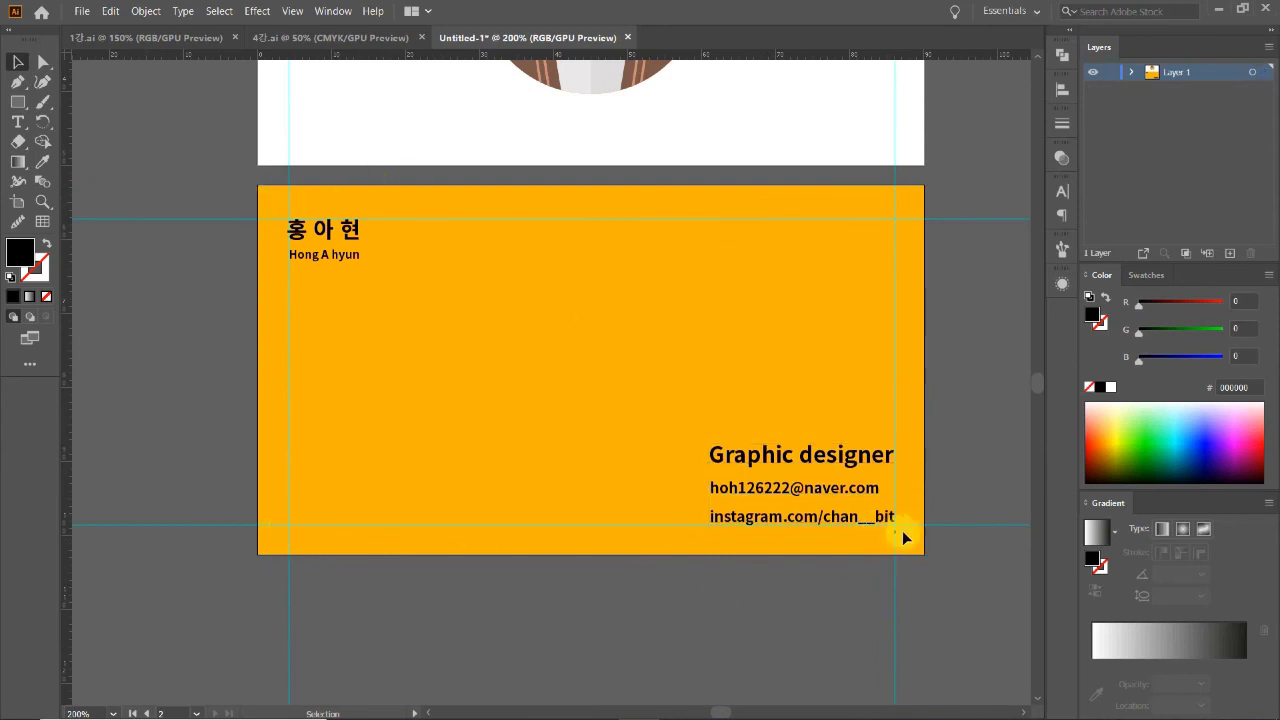
Step: Align the Korean and English name lines flush with the left guide
key(z)
alt+click(536, 371)
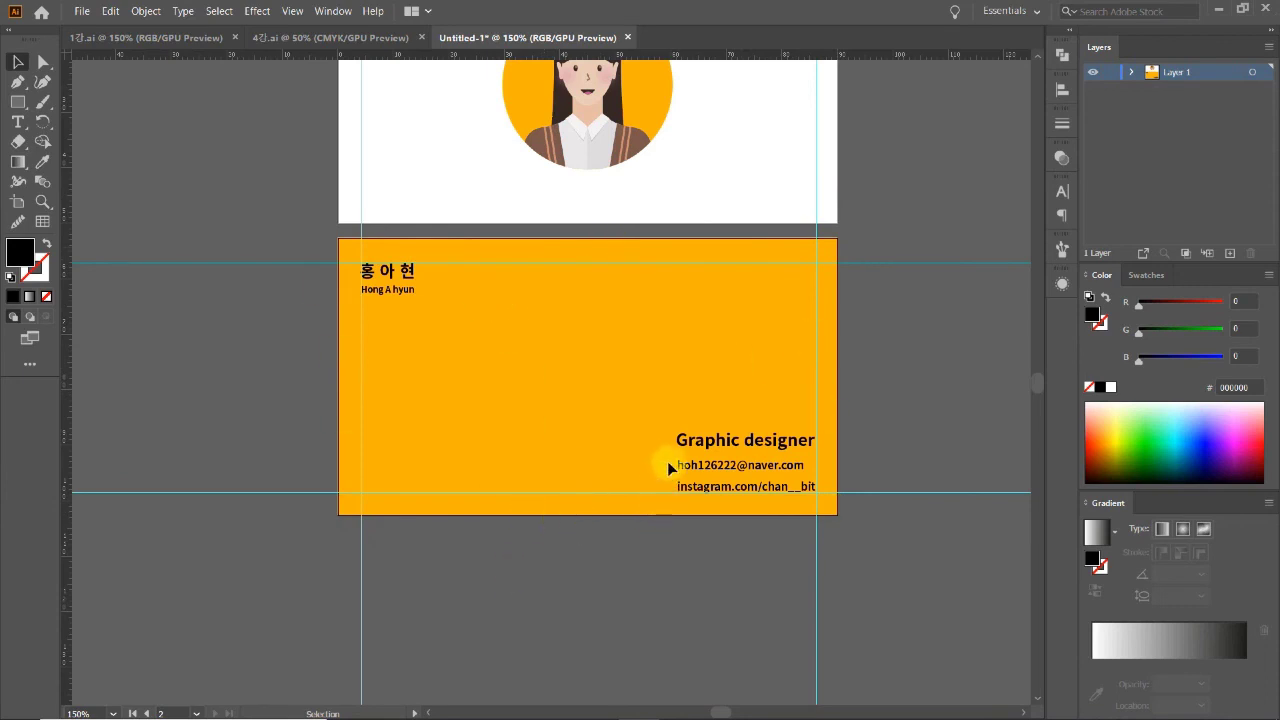
scroll(415, 319, up, 5)
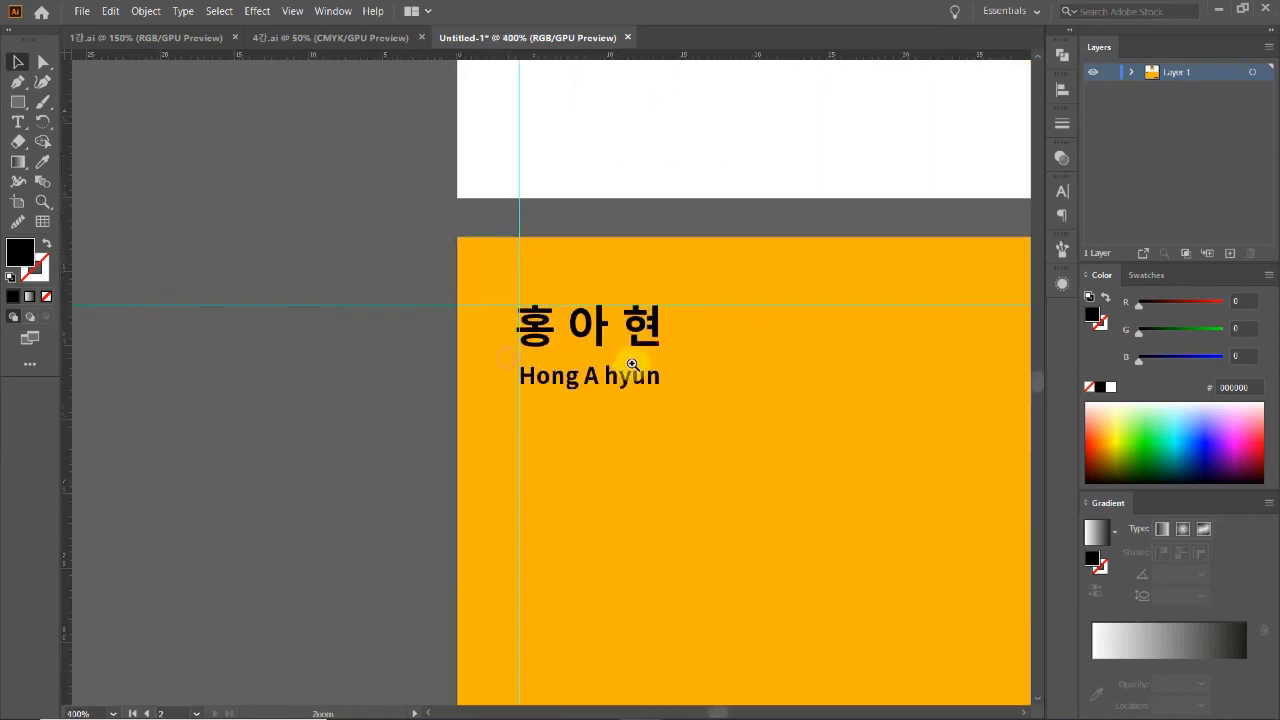
drag(540, 468, 471, 300)
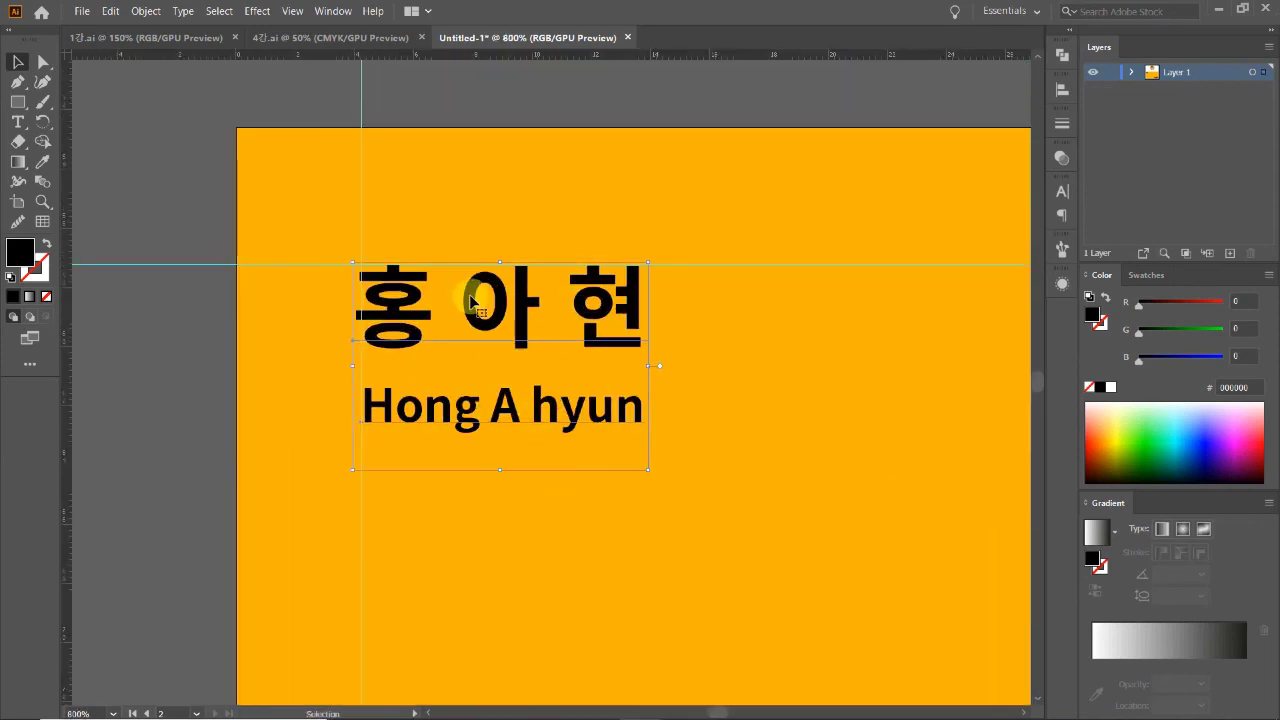
click(503, 495)
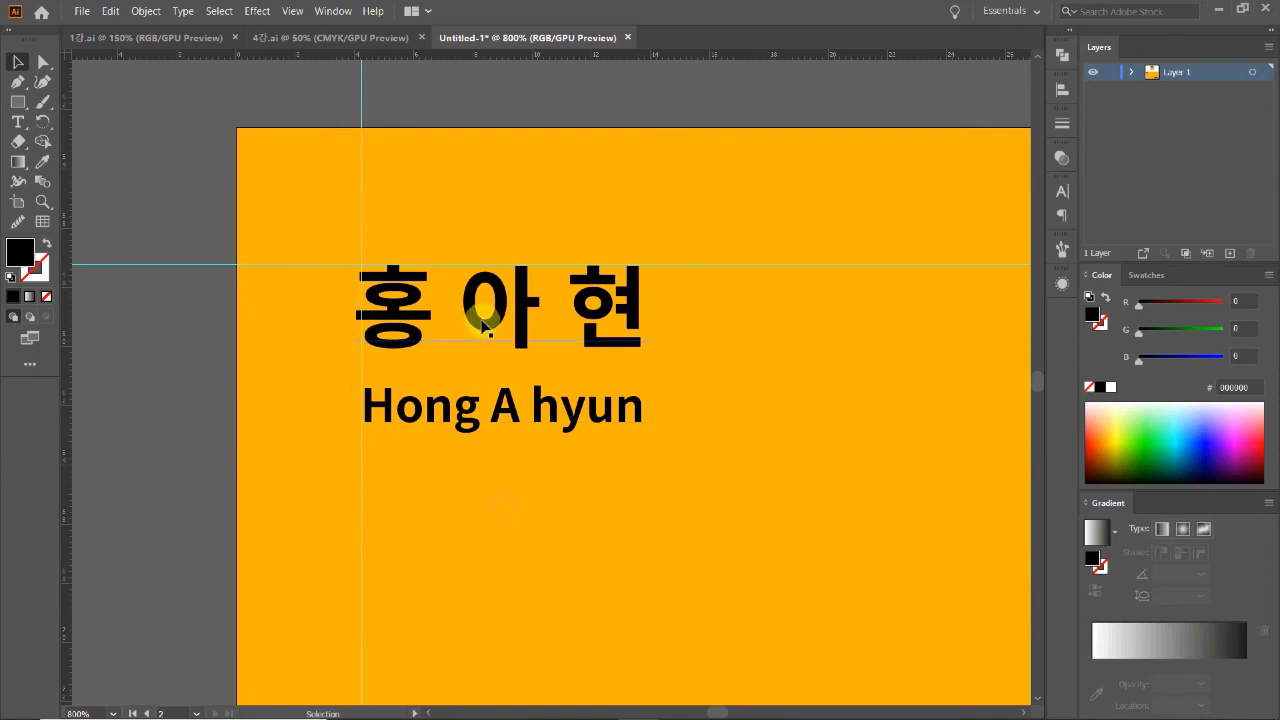
drag(483, 333, 522, 327)
click(521, 506)
click(528, 449)
drag(528, 426, 531, 427)
click(589, 480)
Step: Delete the two horizontal guides and hide the vertical guides on both cards
key(ctrl+minus)
key(ctrl+minus)
key(ctrl+minus)
key(ctrl+minus)
key(ctrl+minus)
drag(586, 292, 361, 402)
drag(737, 215, 791, 567)
key(Delete)
key(ctrl+semicolon)
key(ctrl+minus)
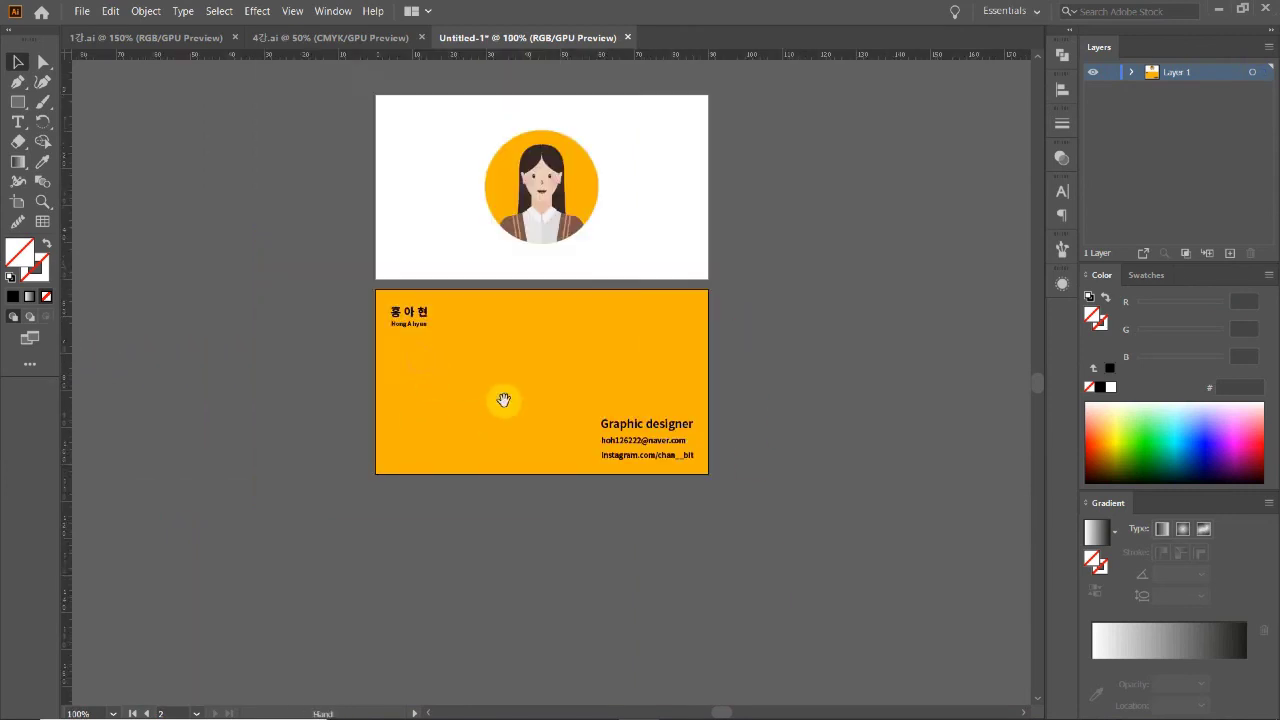
Step: Set the fill of all text on the orange card to white #FFFFFF
drag(500, 407, 501, 432)
drag(313, 310, 523, 480)
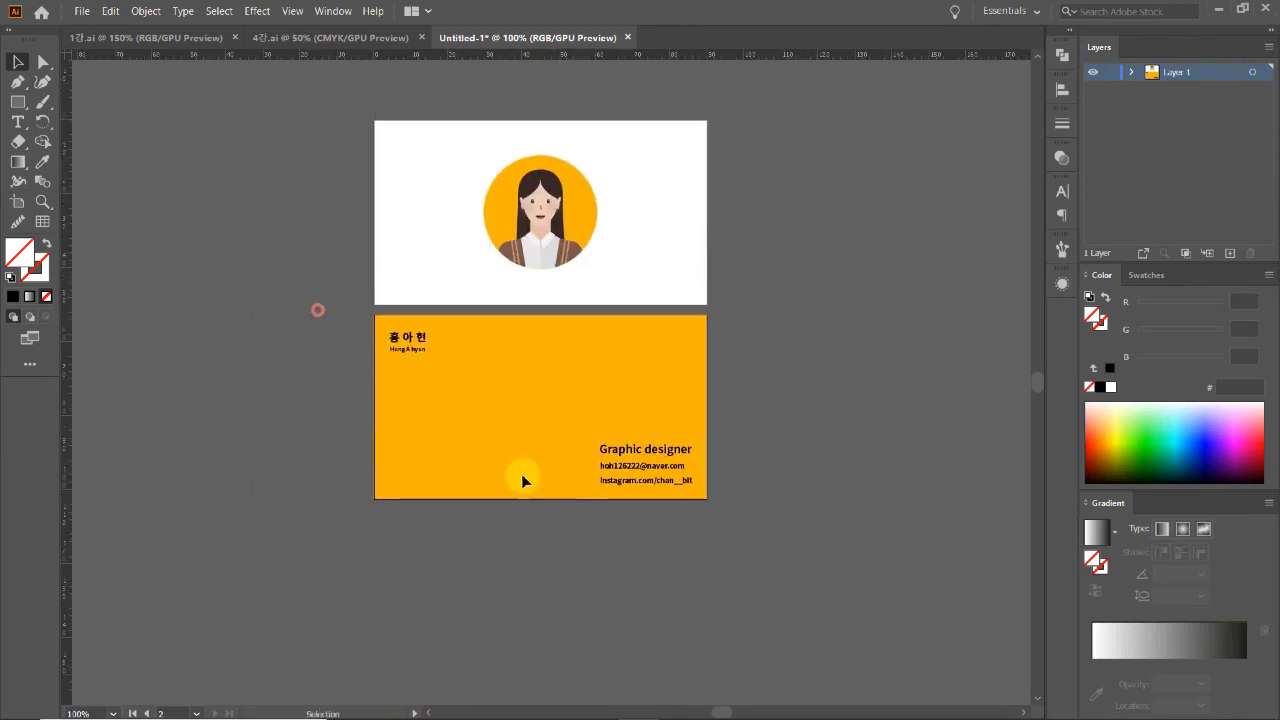
double_click(25, 256)
drag(797, 308, 767, 262)
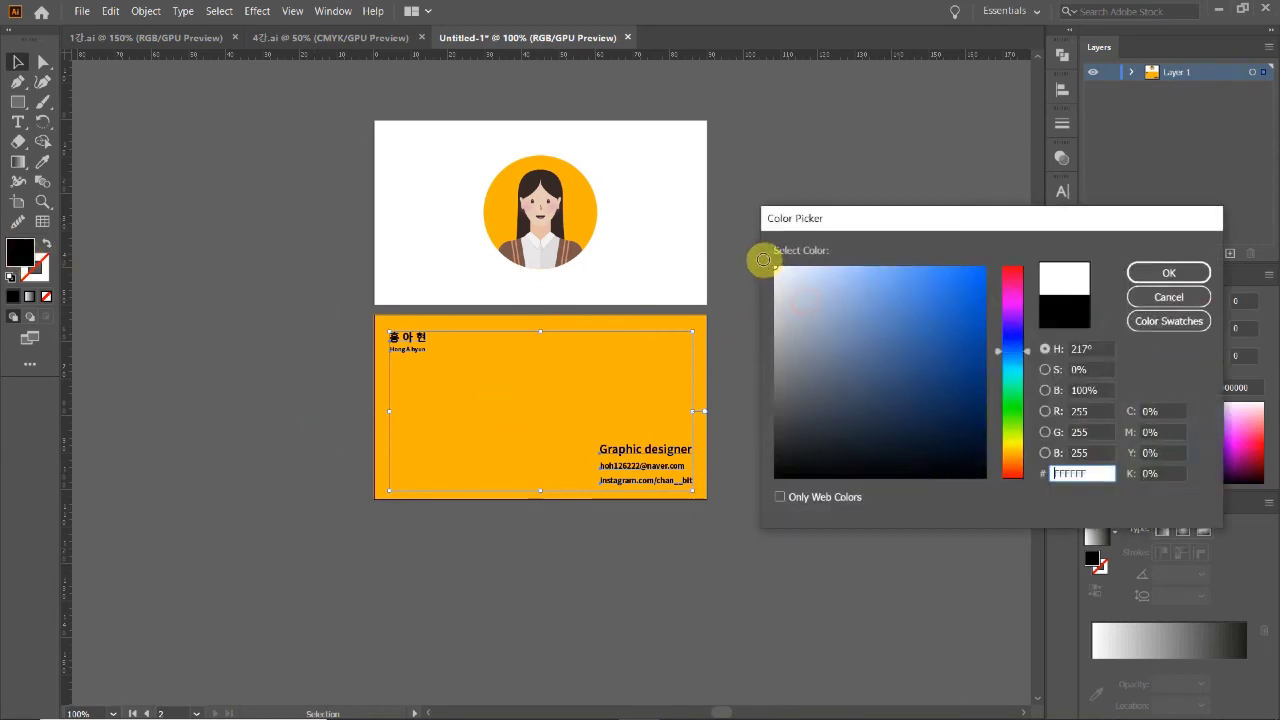
click(1168, 272)
Step: Reduce the email and Instagram lines to 5 pt font size
ctrl+click(496, 392)
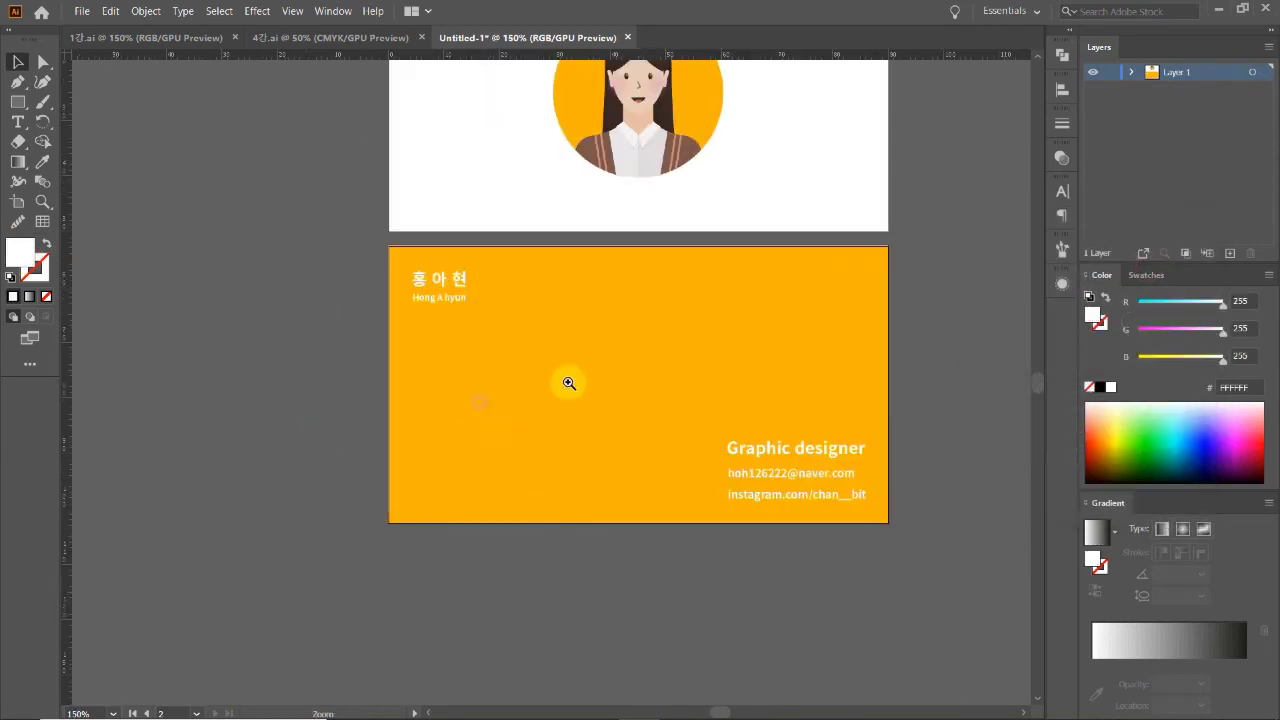
ctrl+click(700, 422)
ctrl+click(606, 435)
drag(380, 346, 637, 492)
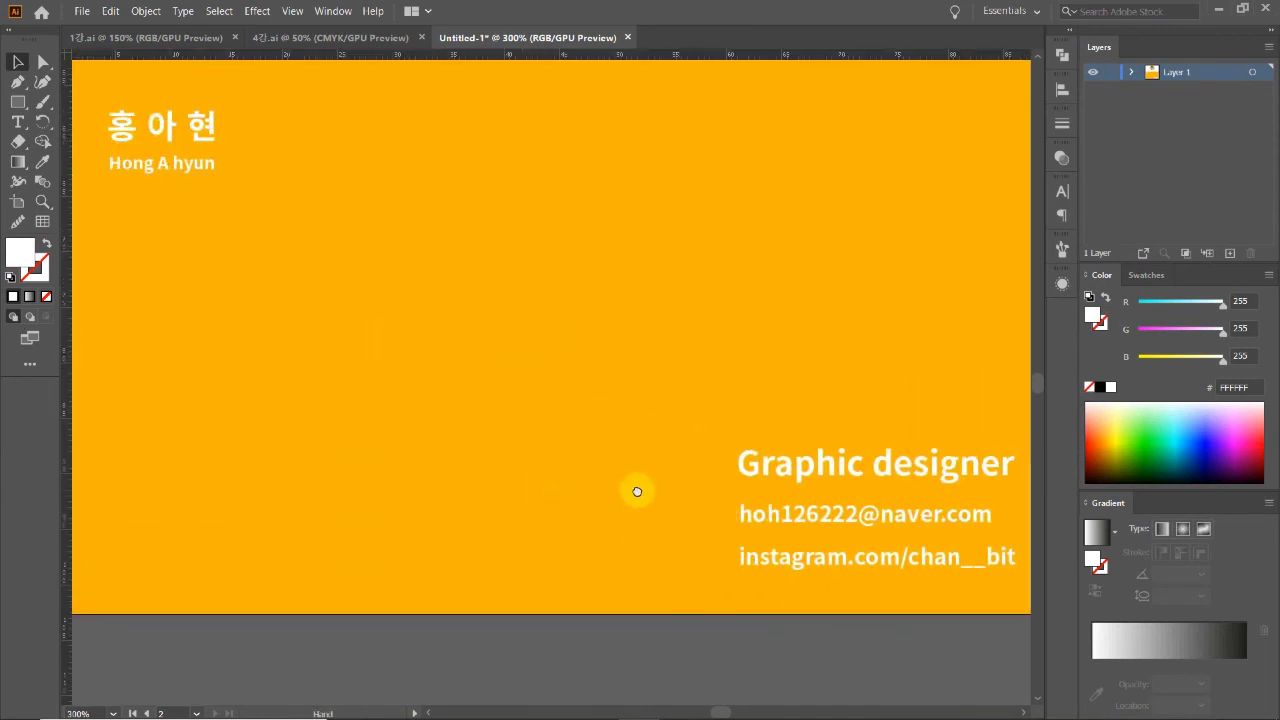
ctrl+alt+click(681, 456)
ctrl+alt+click(594, 423)
ctrl+alt+click(580, 380)
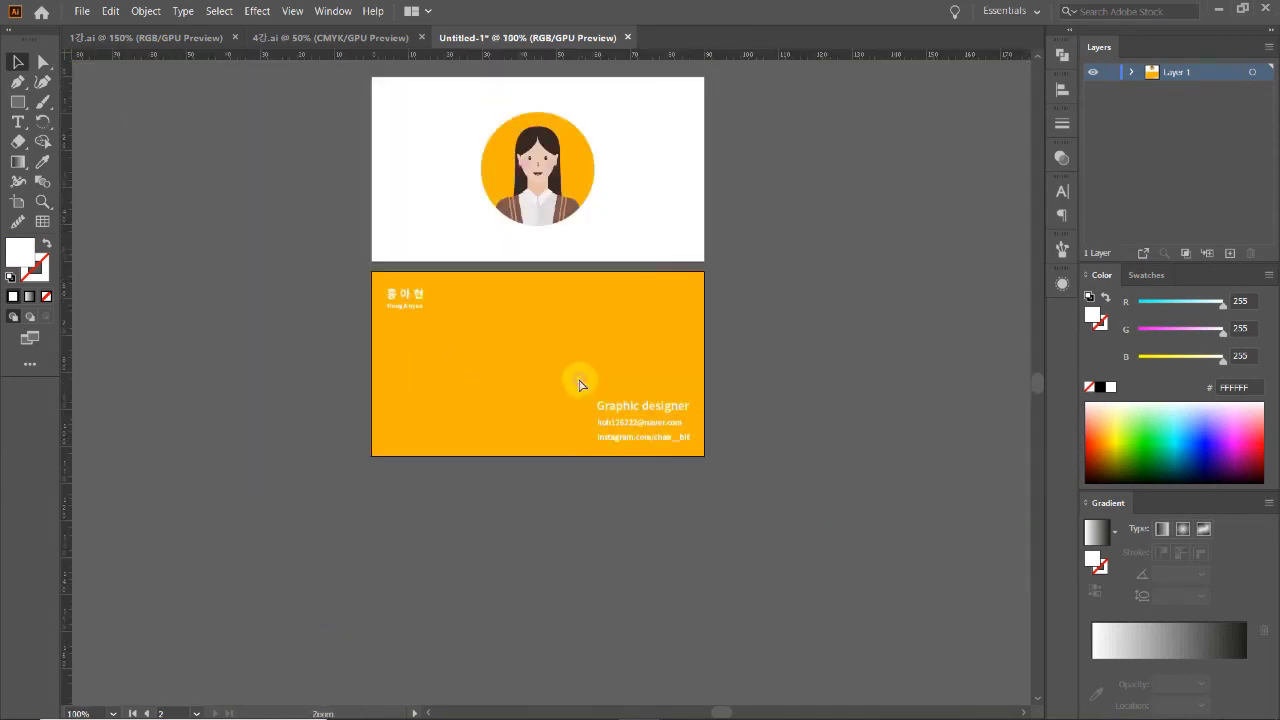
scroll(474, 491, up, 1)
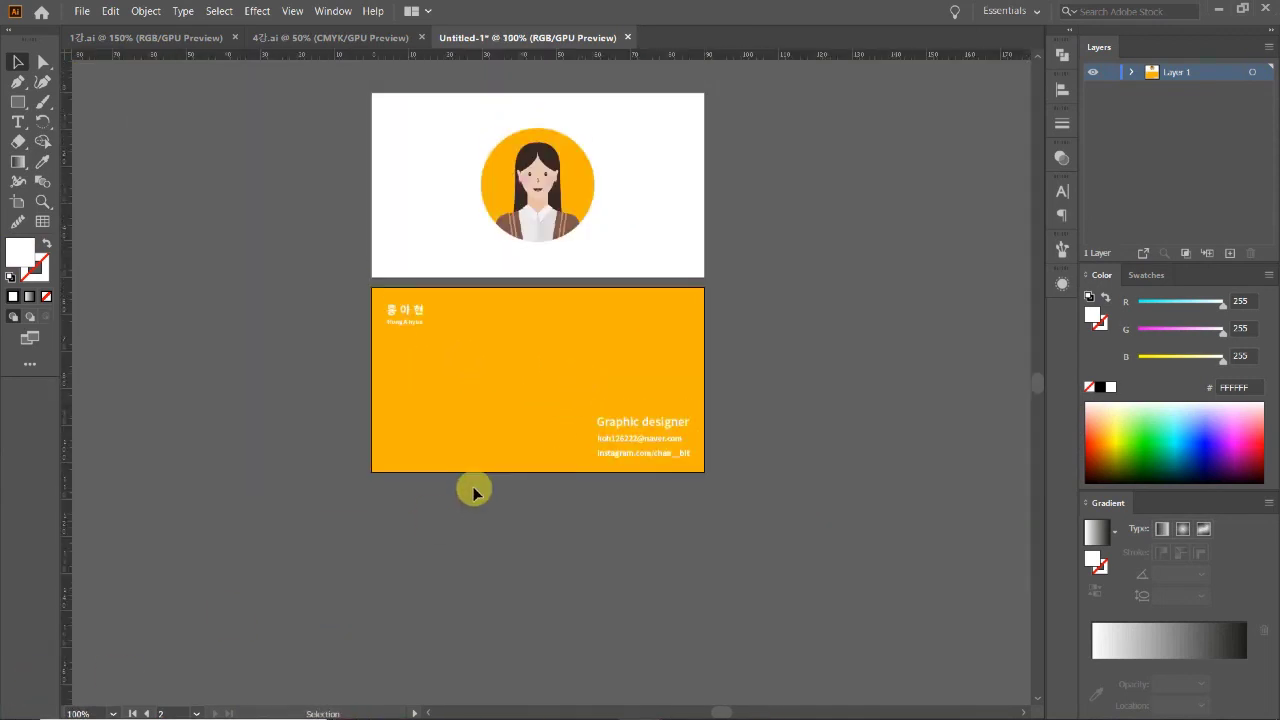
ctrl+click(558, 425)
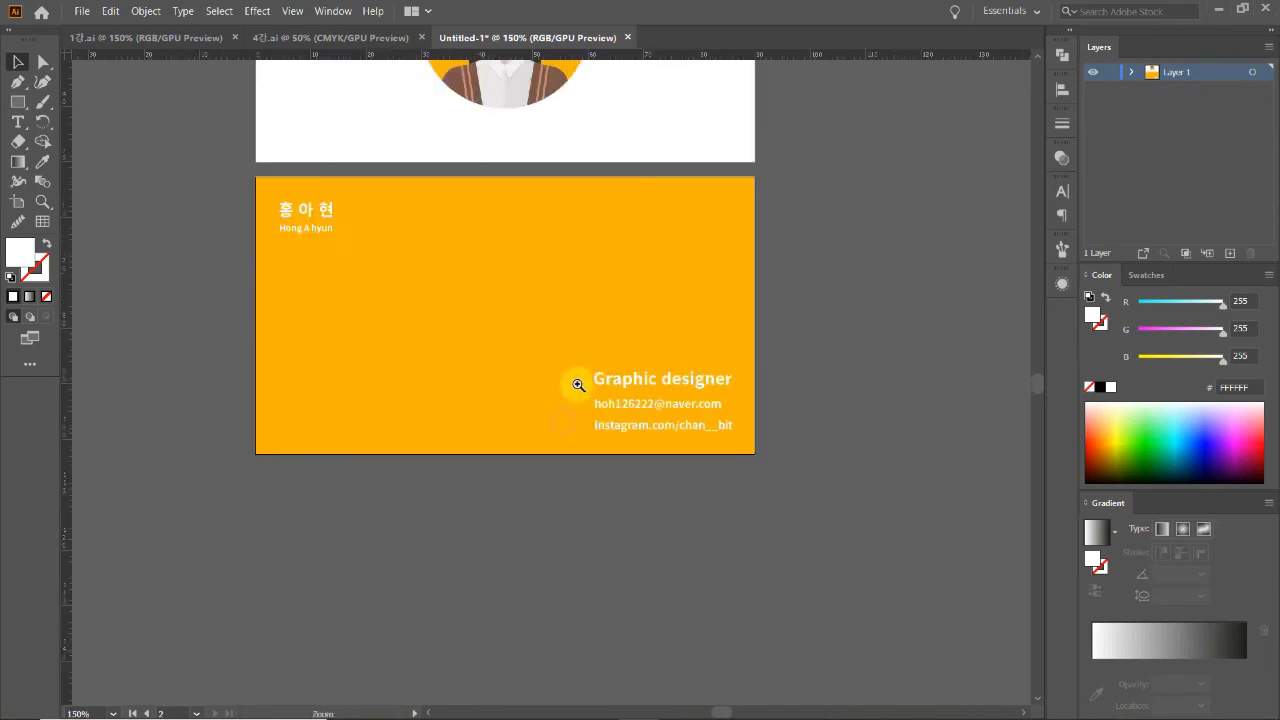
ctrl+click(553, 414)
ctrl+click(548, 400)
ctrl+click(526, 393)
click(536, 398)
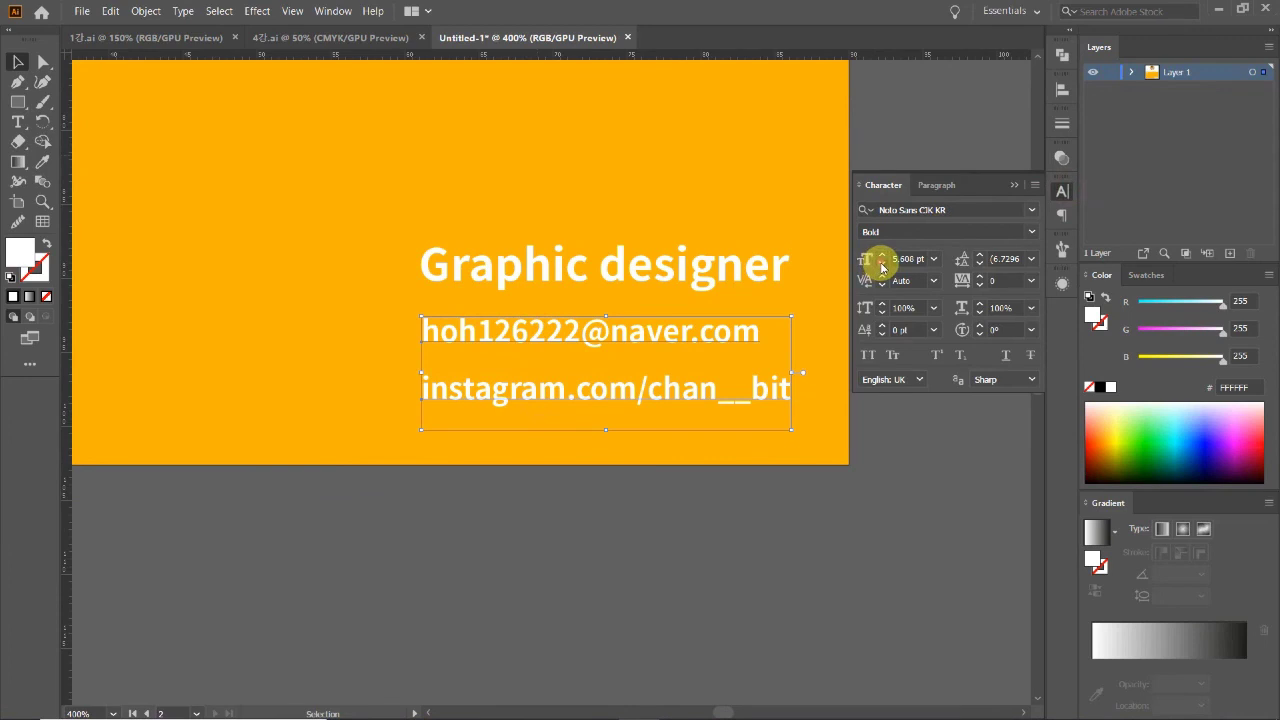
click(881, 264)
Step: Move the email line slightly lower and close the Character settings
key(z)
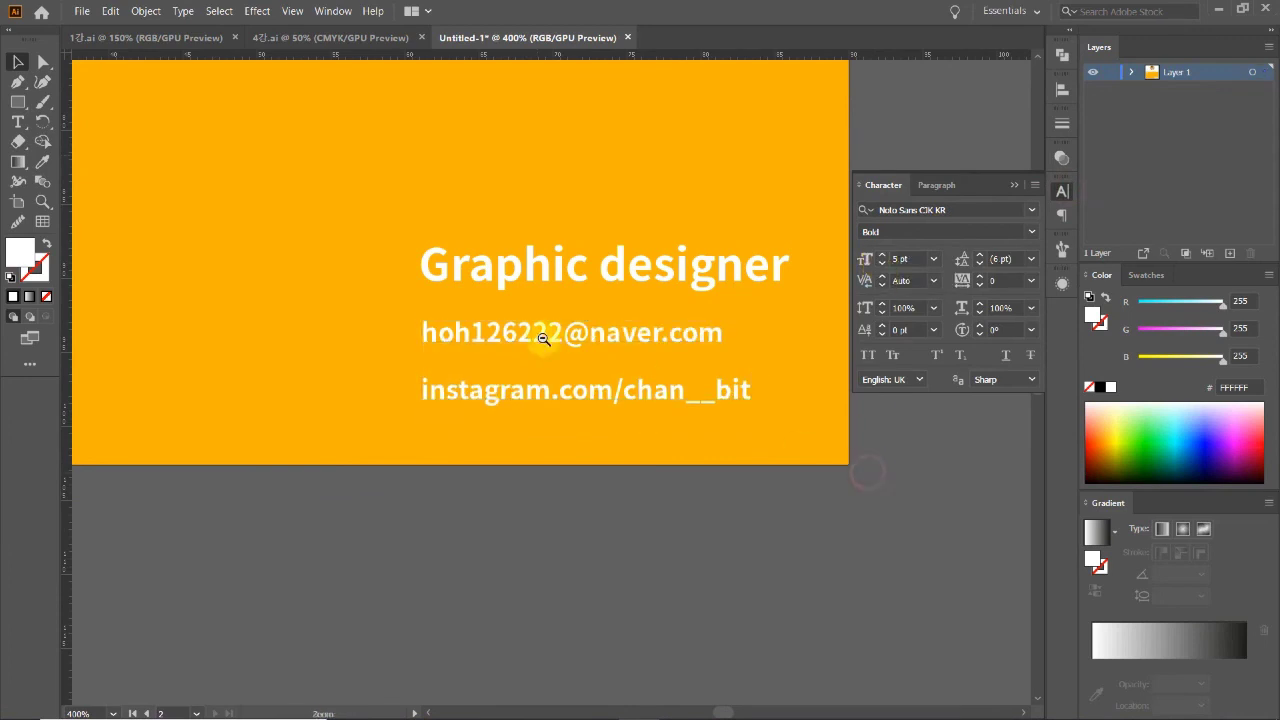
alt+click(552, 343)
alt+click(543, 331)
alt+click(465, 397)
click(614, 400)
click(543, 386)
key(v)
drag(503, 288, 501, 292)
key(ctrl+minus)
key(ctrl+minus)
key(ctrl+minus)
key(ctrl+minus)
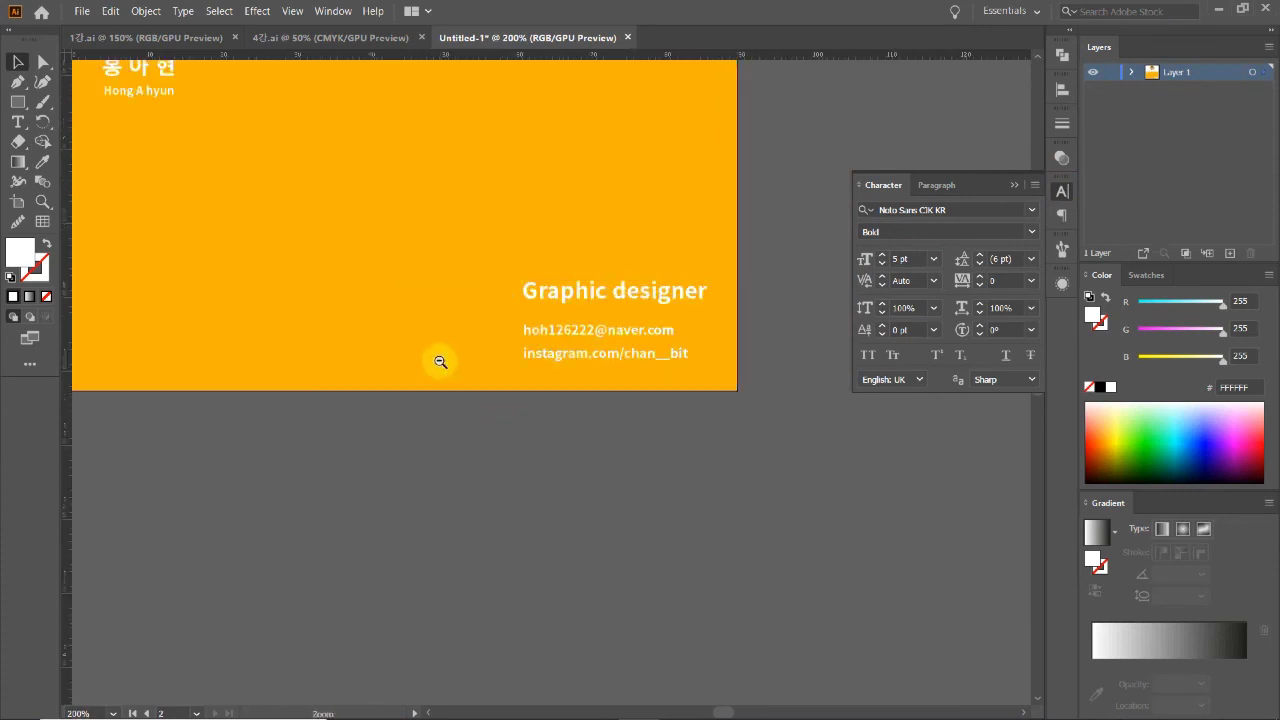
click(1060, 190)
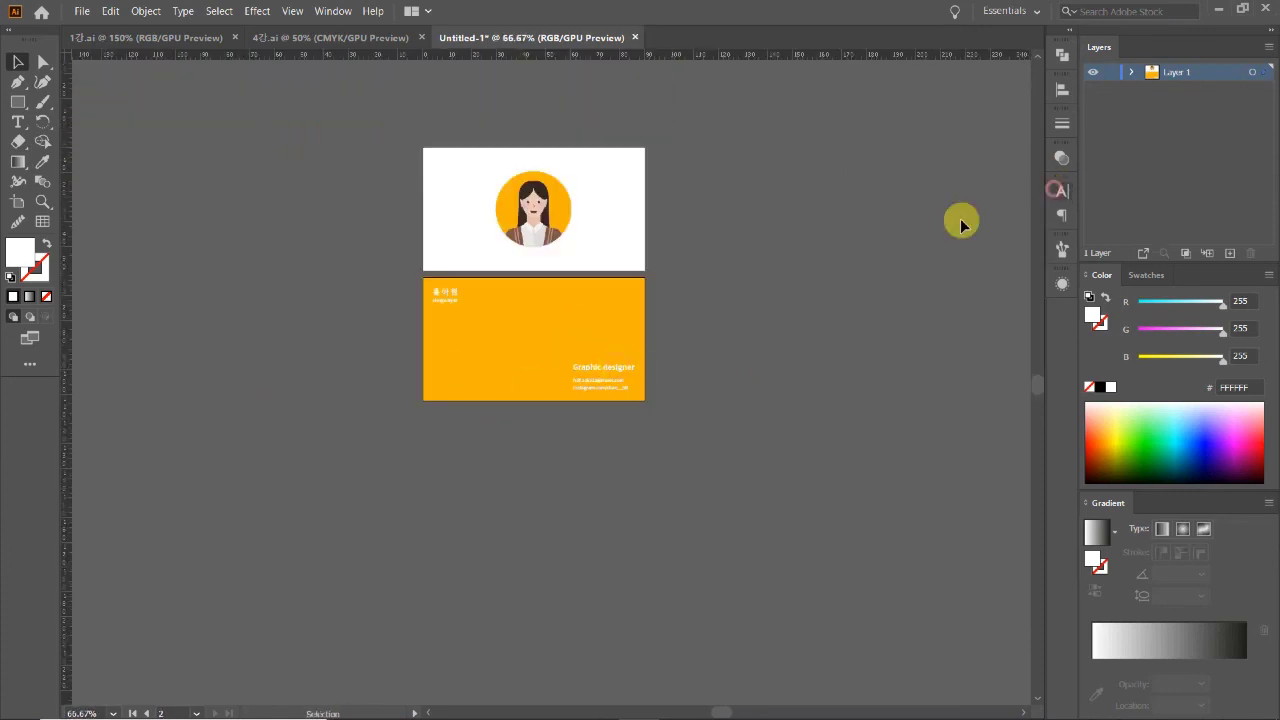
key(ctrl+plus)
drag(719, 402, 672, 398)
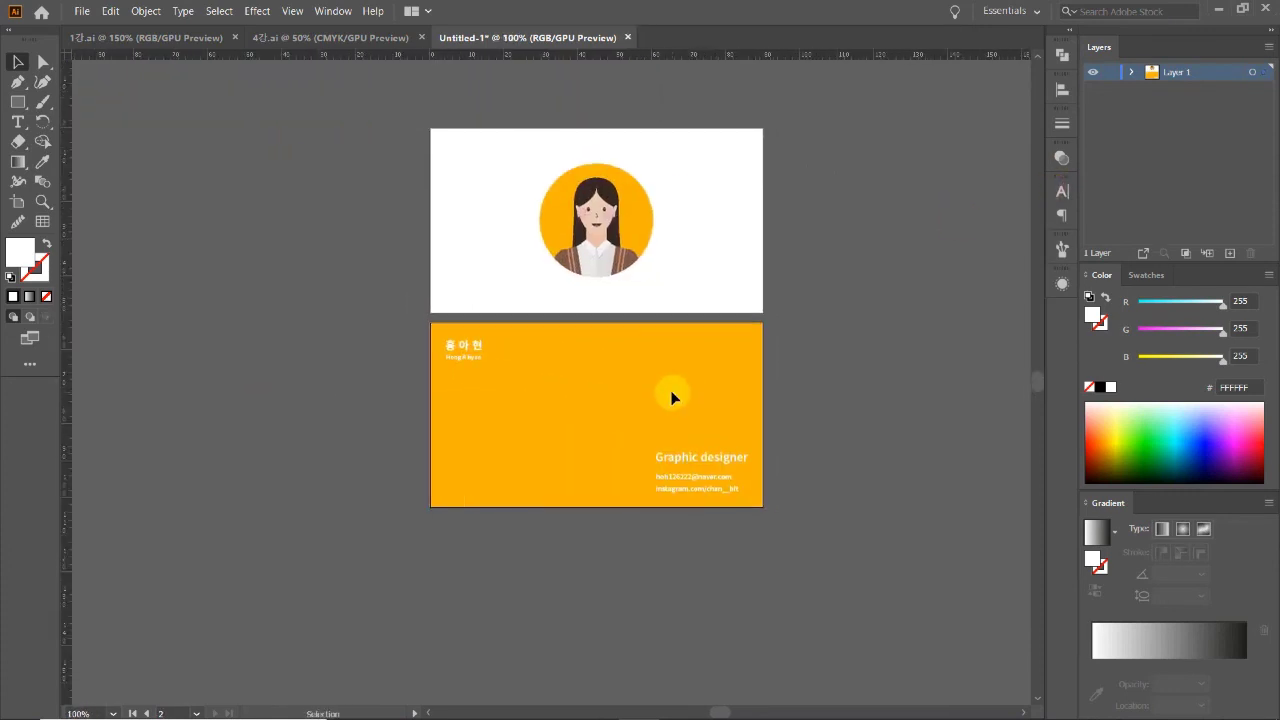
scroll(671, 396, up, 1)
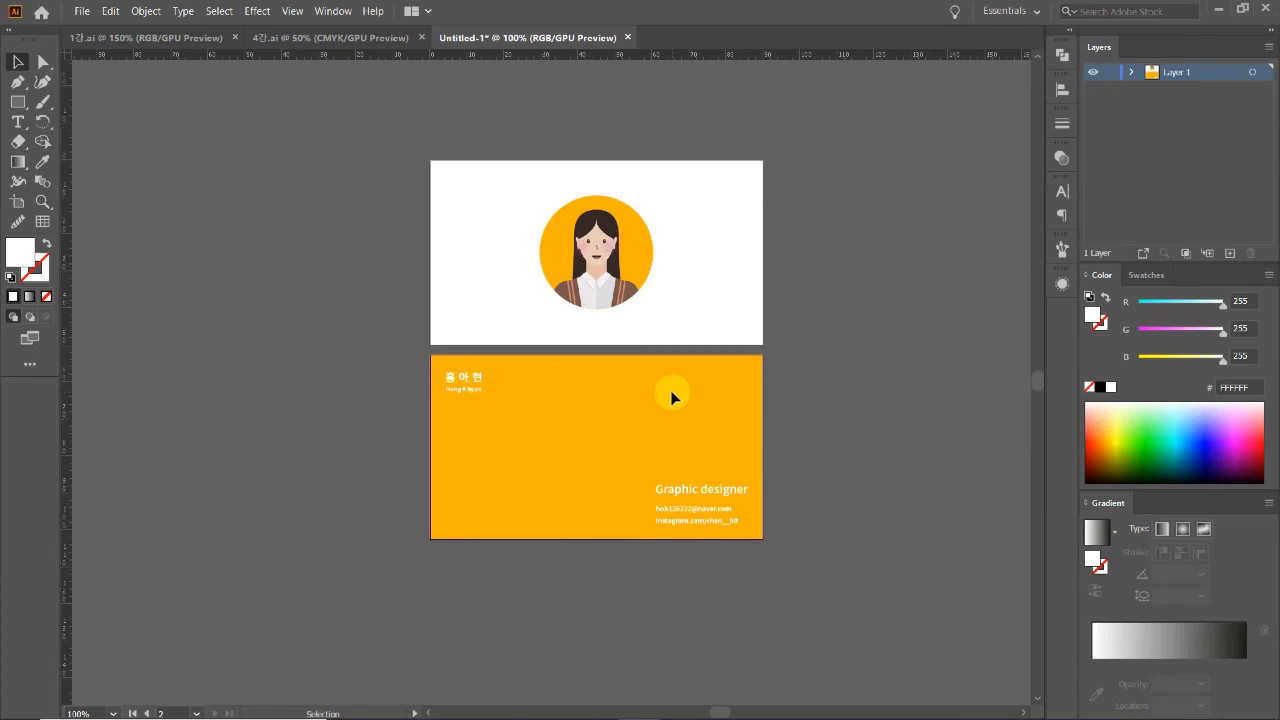
scroll(671, 396, right, 1)
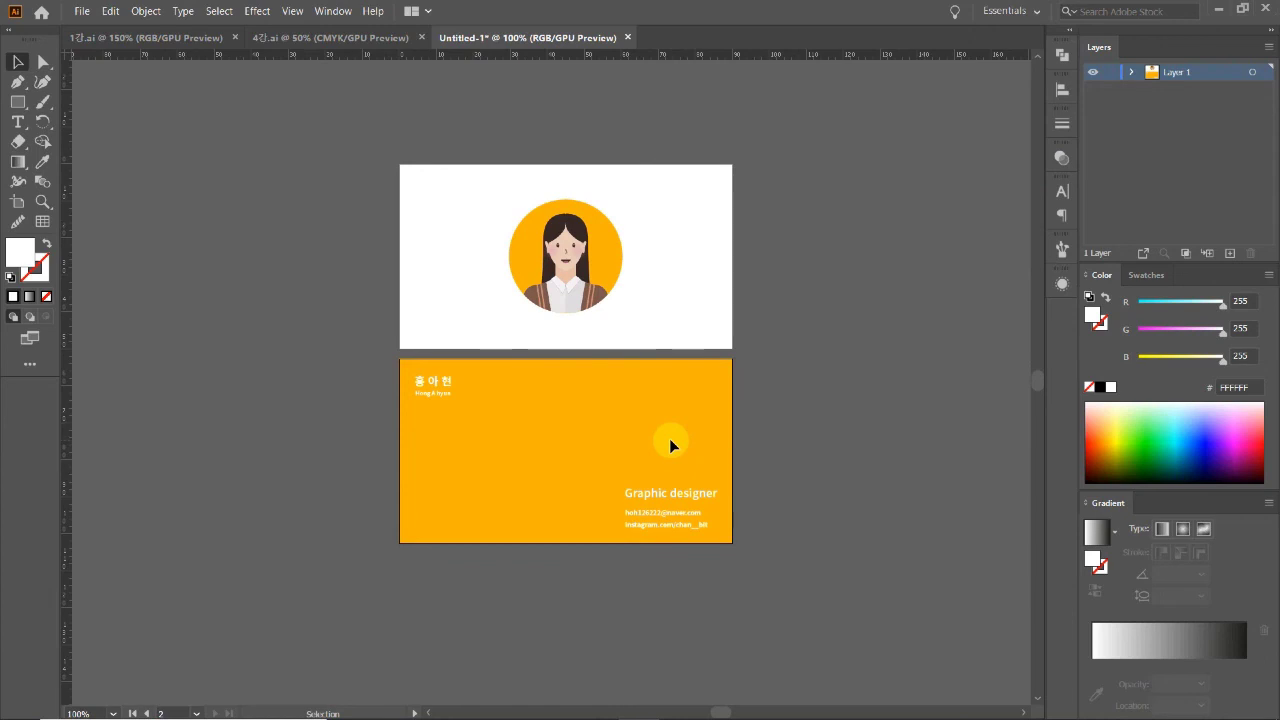
scroll(512, 391, down, 1)
scroll(512, 391, right, 2)
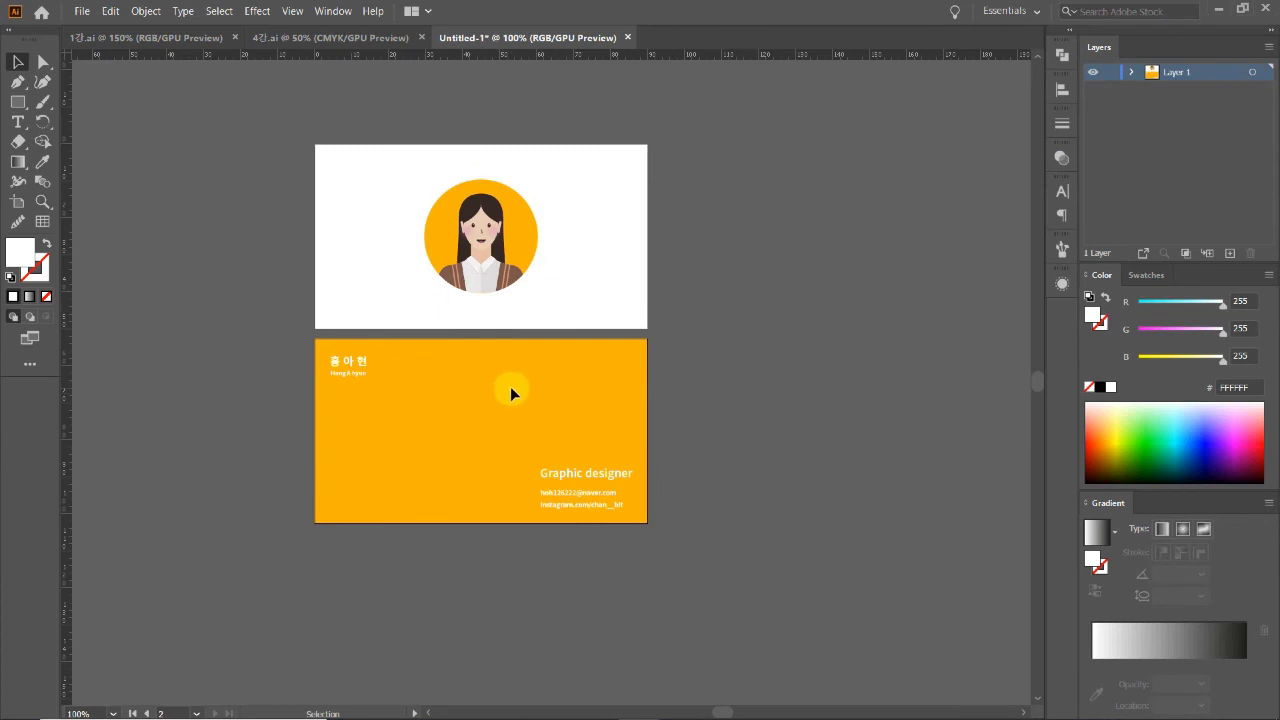
key(space)
drag(516, 374, 477, 383)
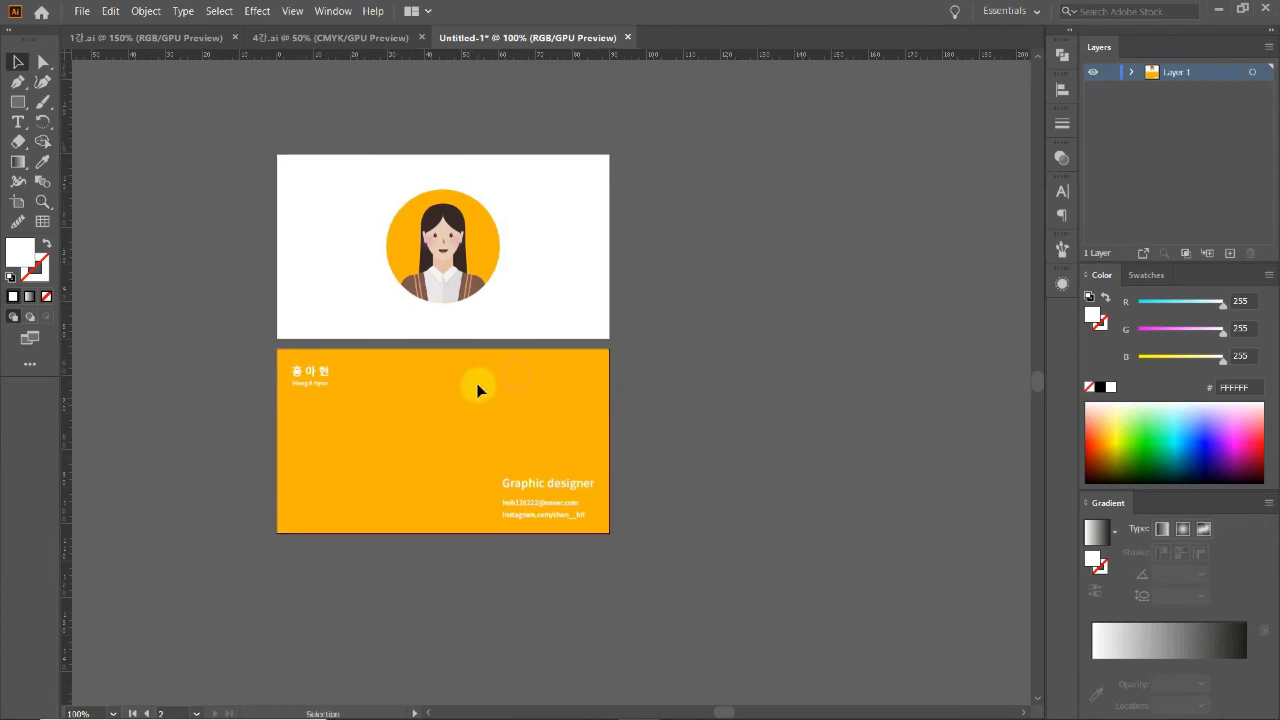
click(17, 201)
click(15, 62)
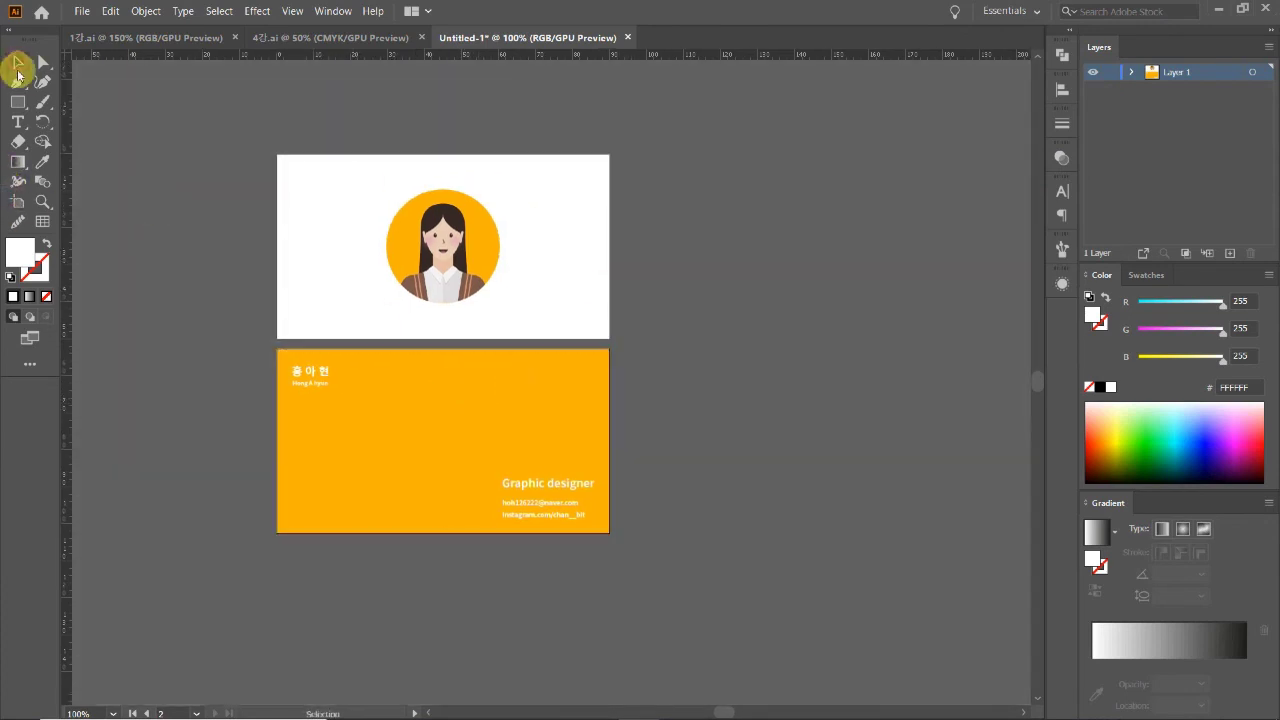
click(145, 37)
click(562, 40)
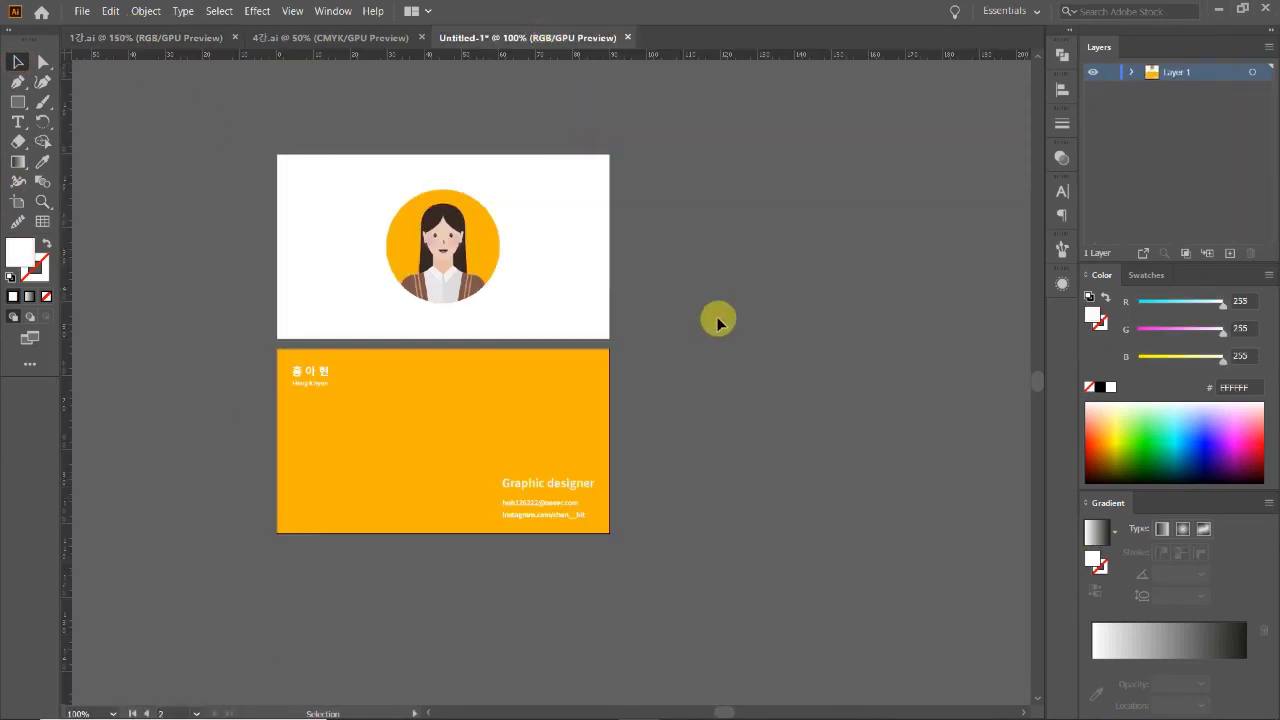
click(968, 486)
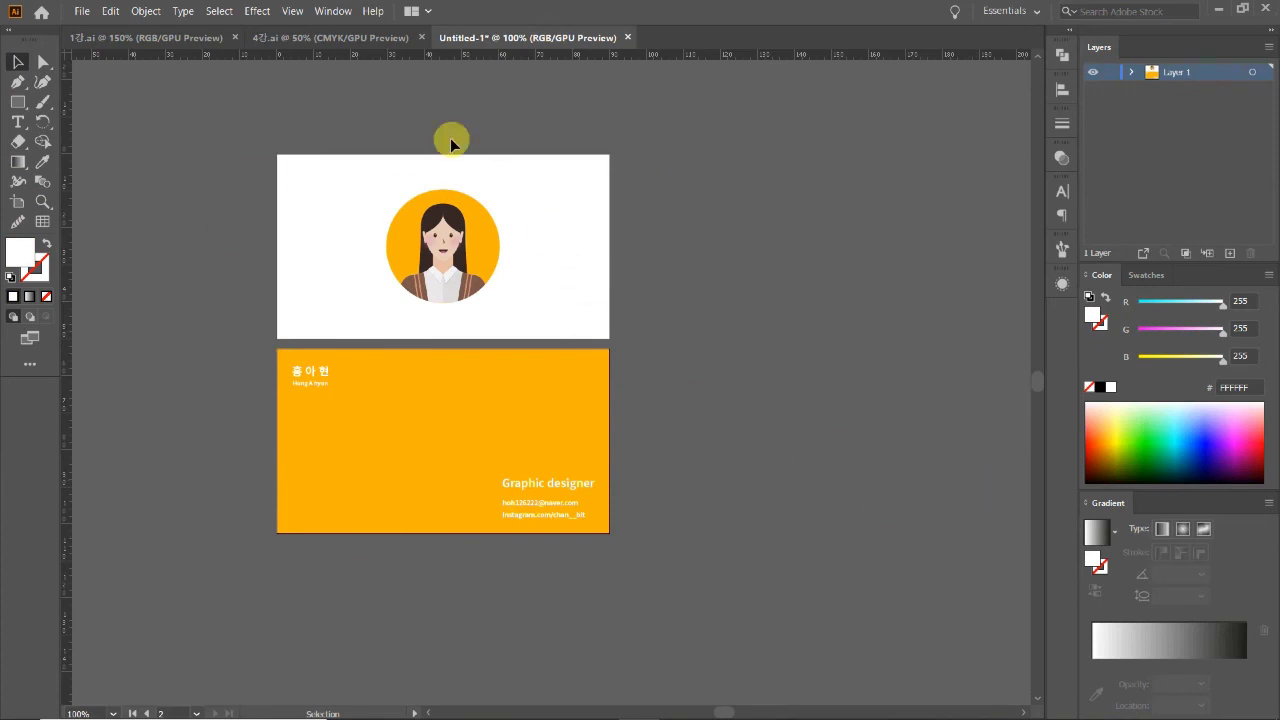
Step: Alt-drag both card artboards to the right to duplicate them
drag(434, 349, 386, 349)
click(18, 203)
click(480, 288)
shift+click(491, 353)
drag(500, 294, 855, 305)
click(755, 390)
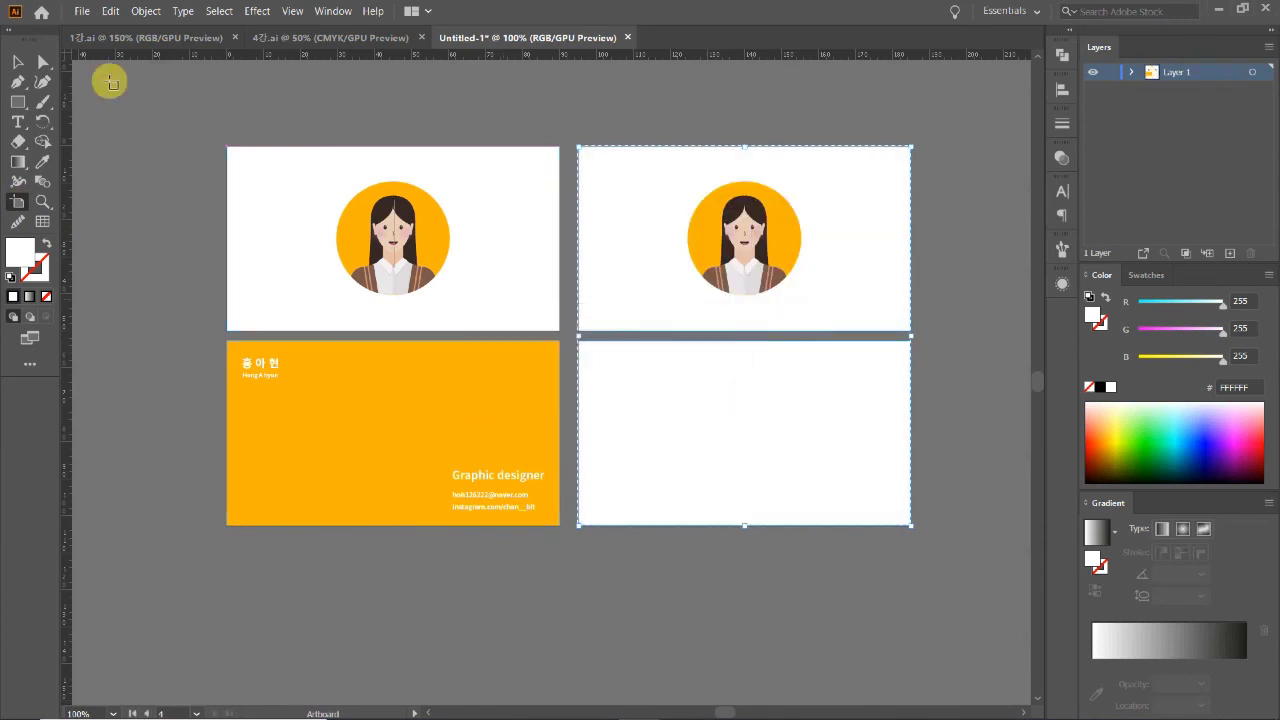
click(22, 64)
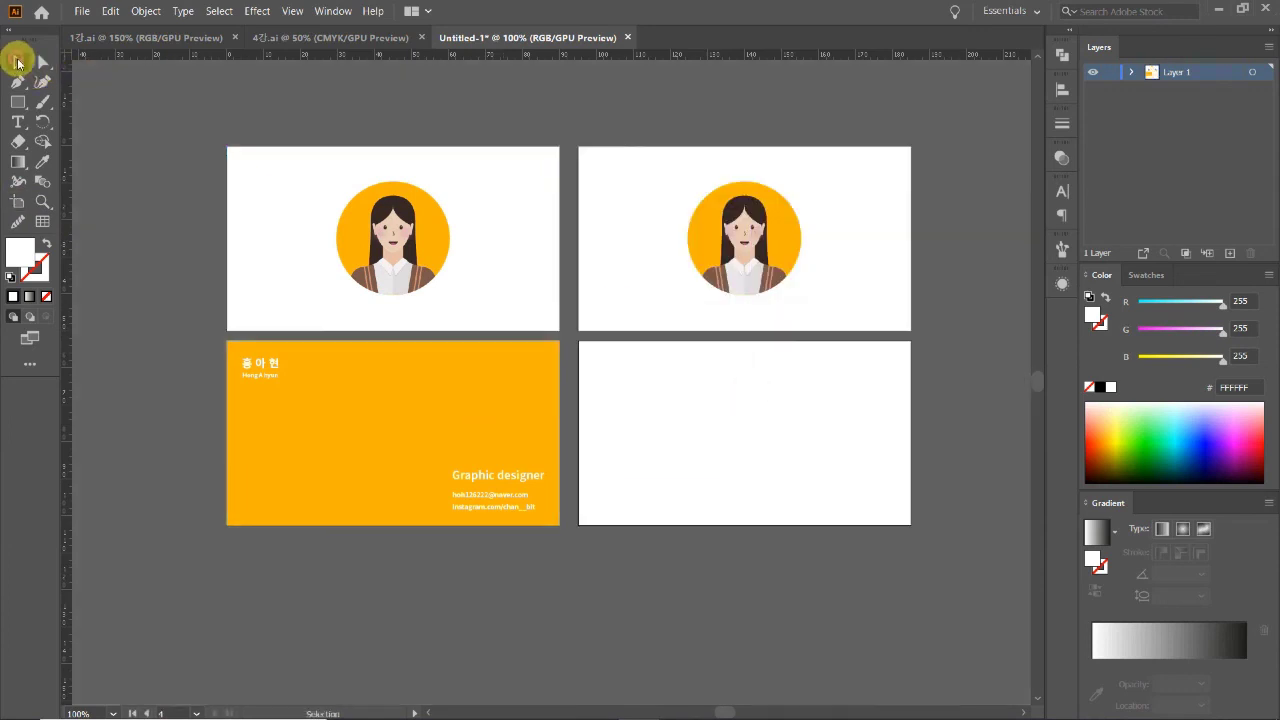
Step: Unlock the orange rectangle in Layers and copy it with its text onto the new back artboard
click(1132, 72)
scroll(1150, 185, down, 3)
drag(521, 383, 690, 375)
click(477, 409)
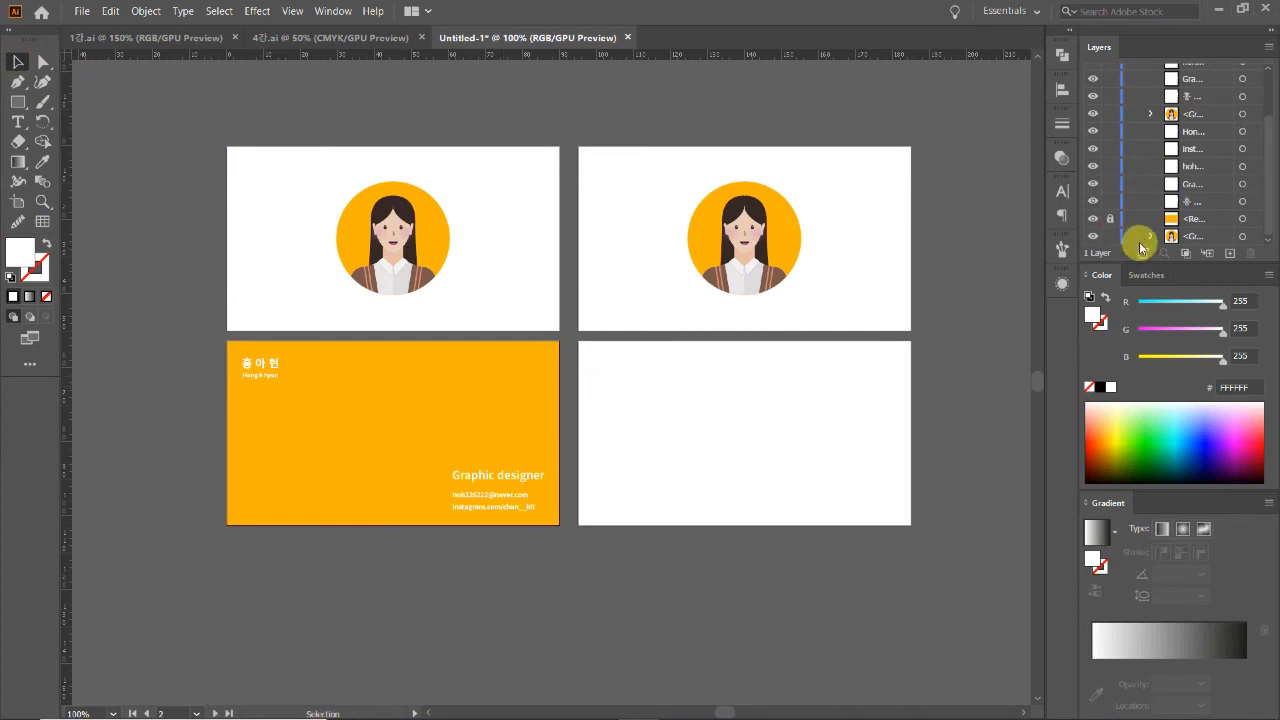
click(1109, 218)
drag(520, 408, 866, 403)
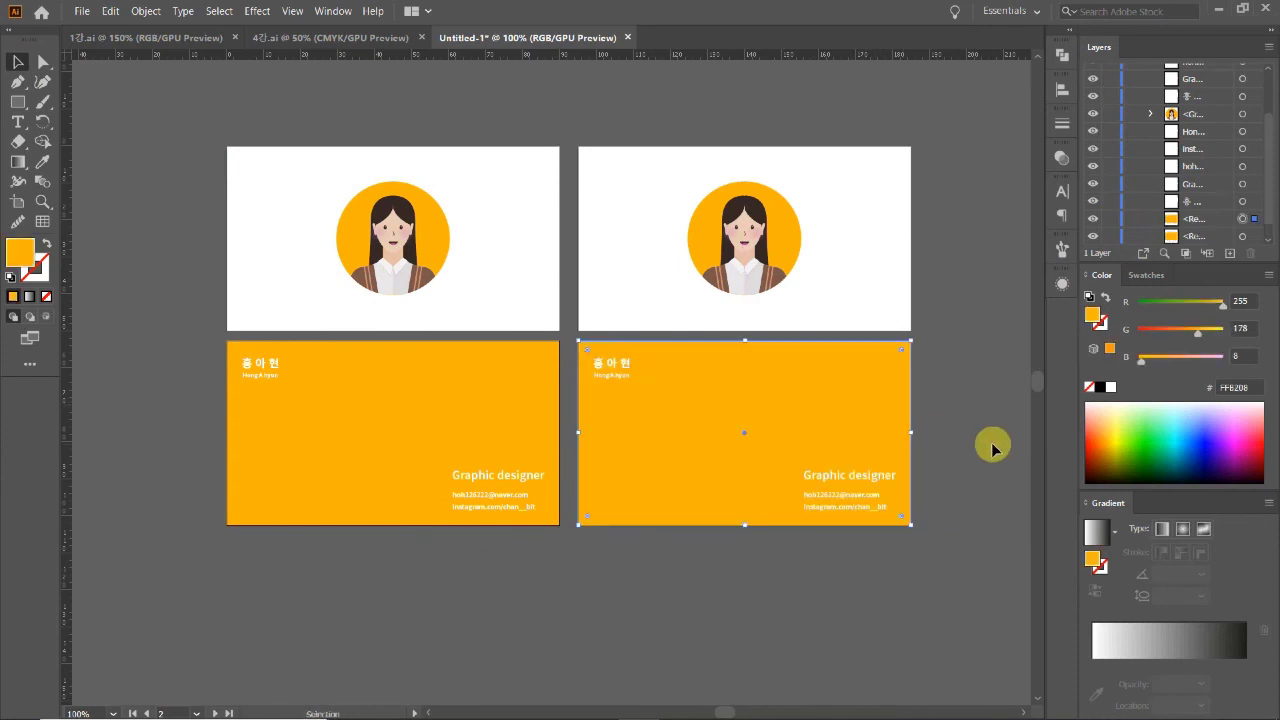
Step: Select all the text on the duplicated right orange card
drag(1000, 306, 929, 343)
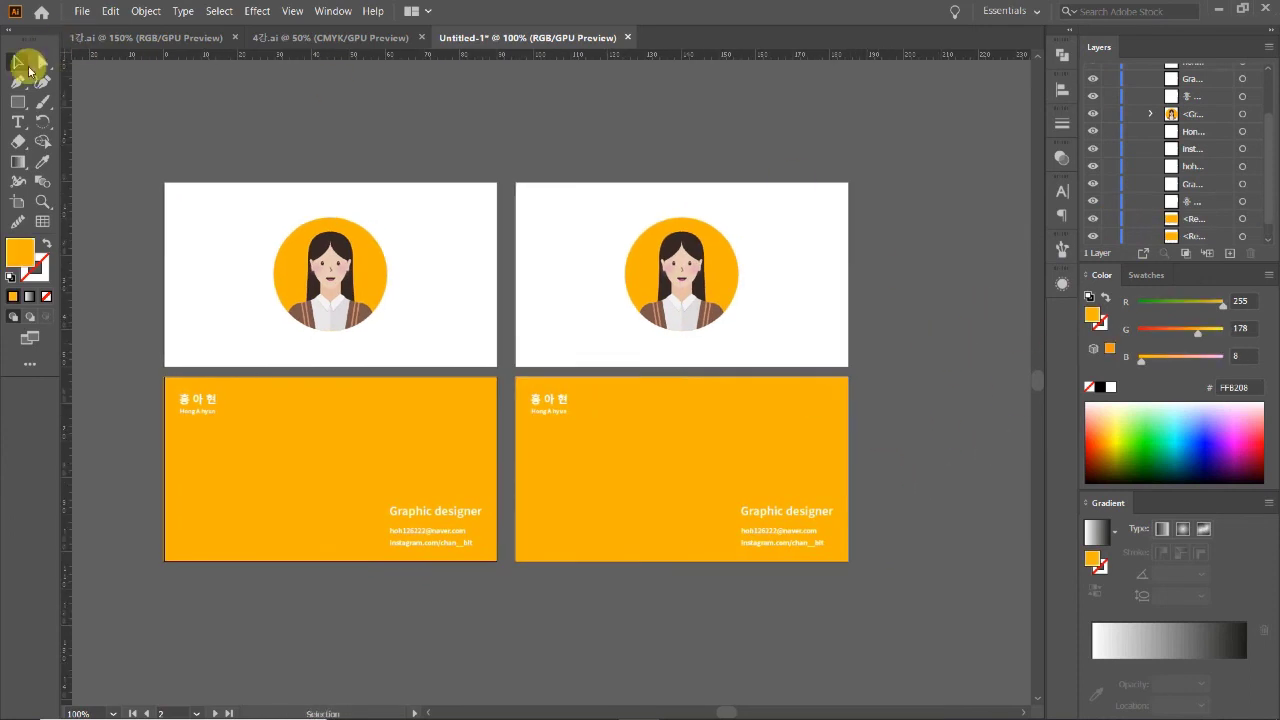
drag(337, 134, 417, 557)
drag(617, 123, 656, 553)
click(882, 438)
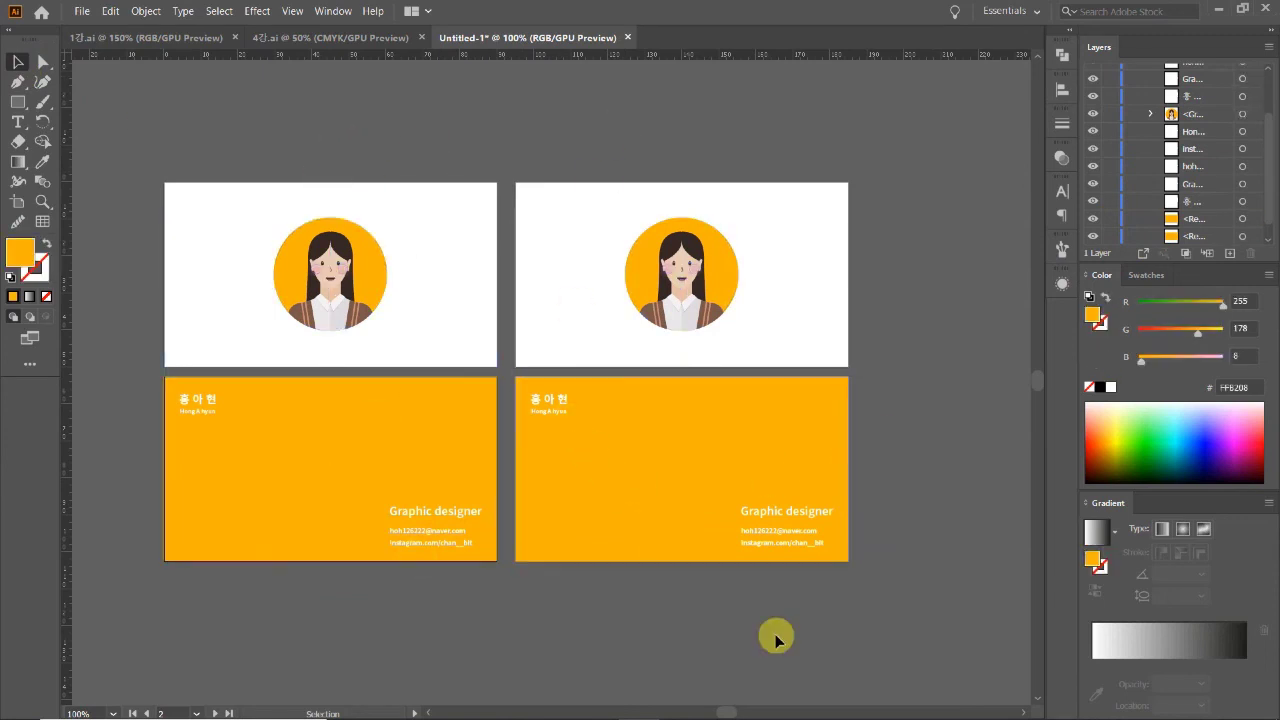
drag(524, 387, 707, 598)
key(alt+t)
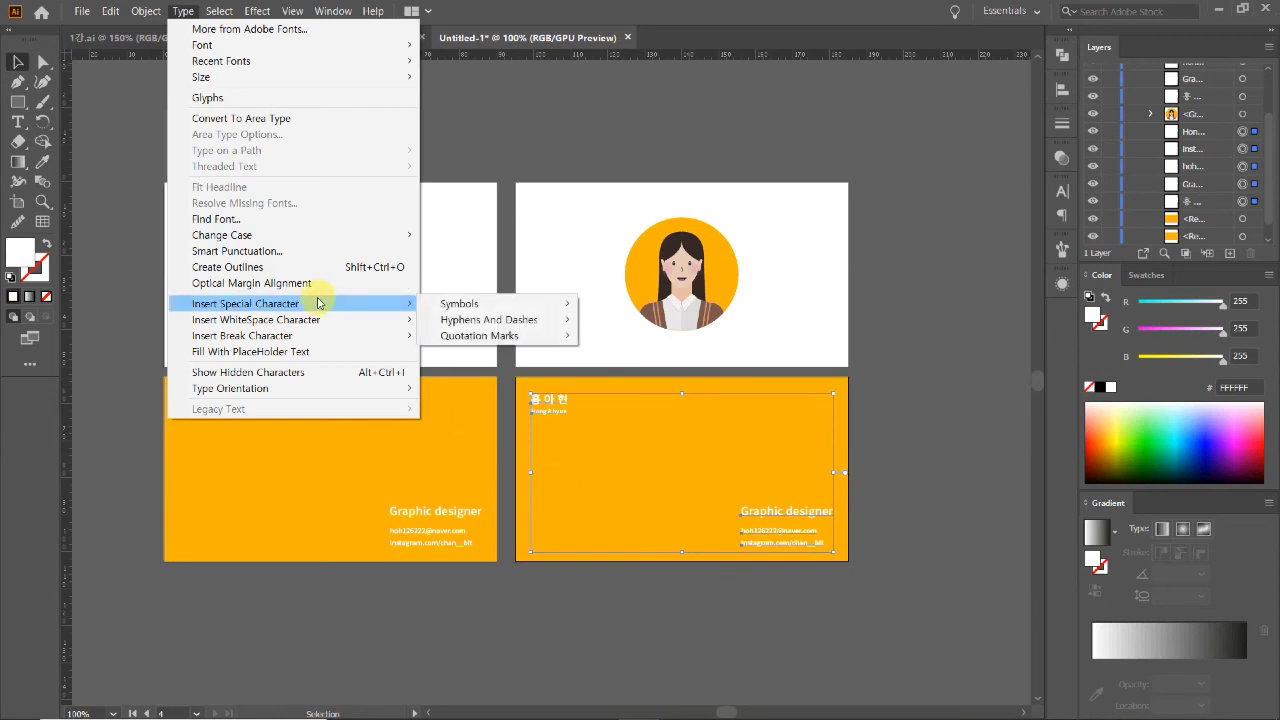
Step: Convert the selected text to outlines and inspect the outlined Korean name up close
click(243, 270)
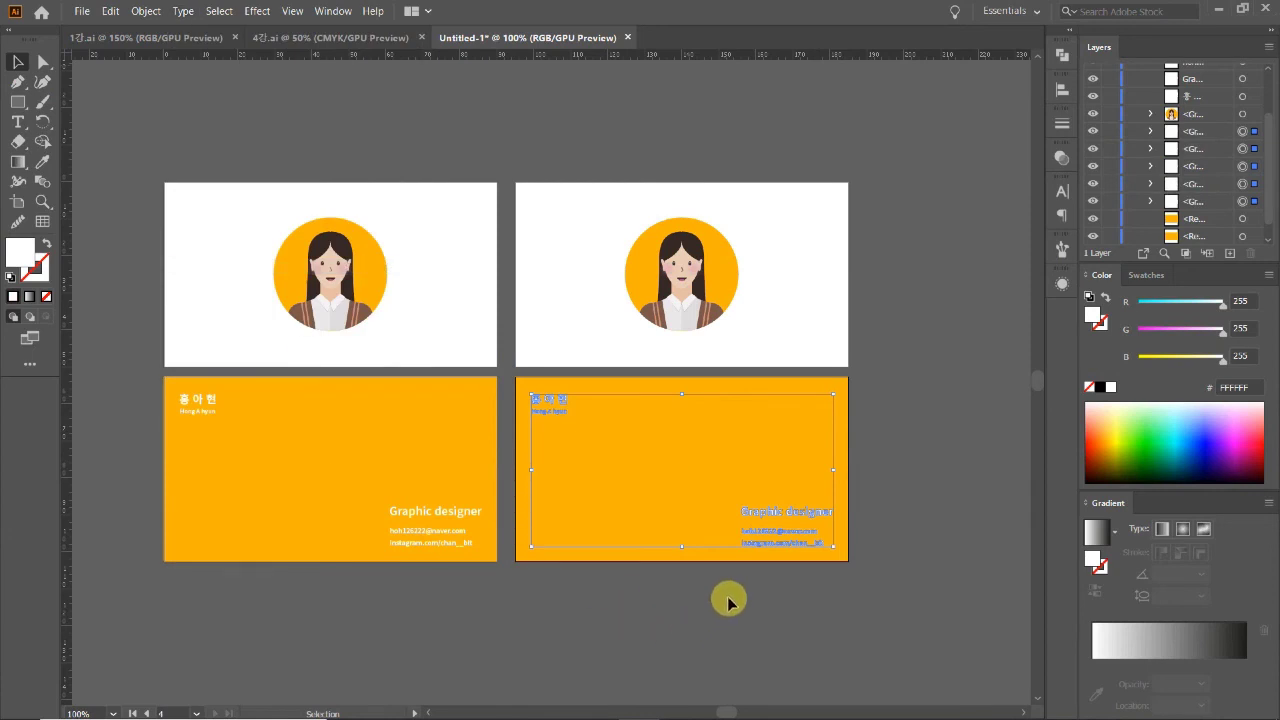
ctrl+click(689, 571)
click(383, 428)
click(433, 240)
click(503, 346)
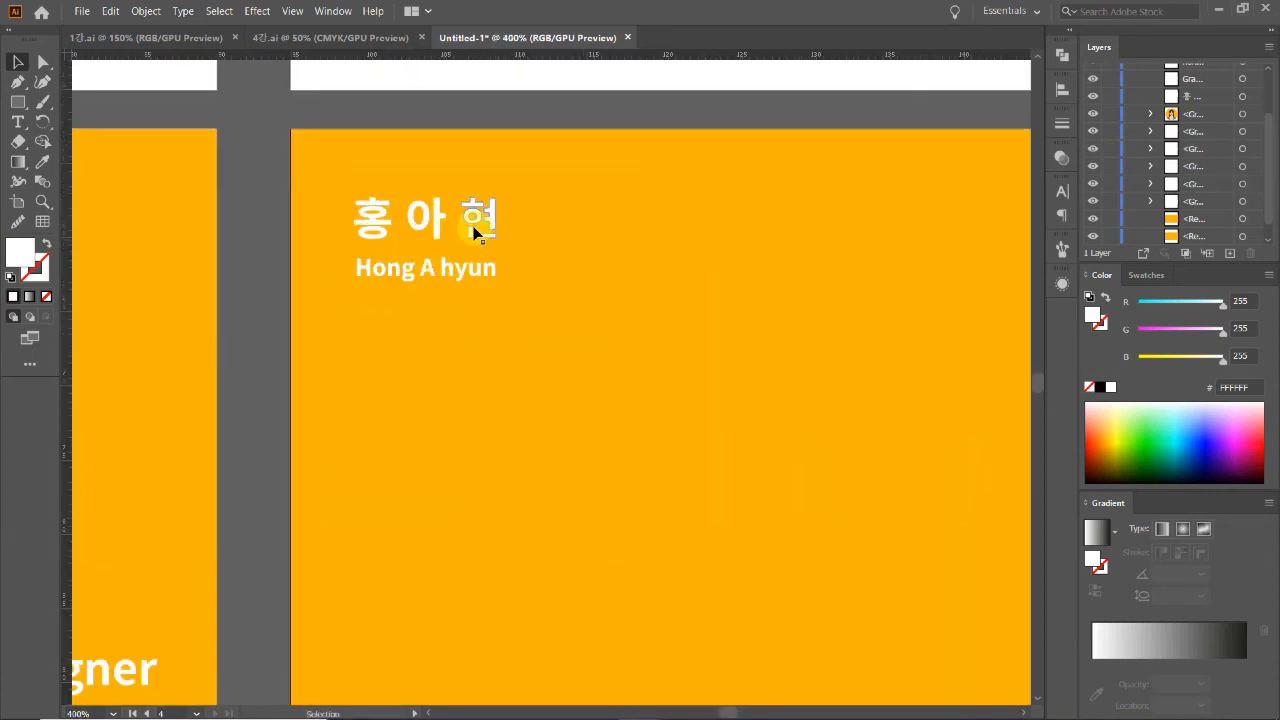
click(478, 232)
double_click(450, 267)
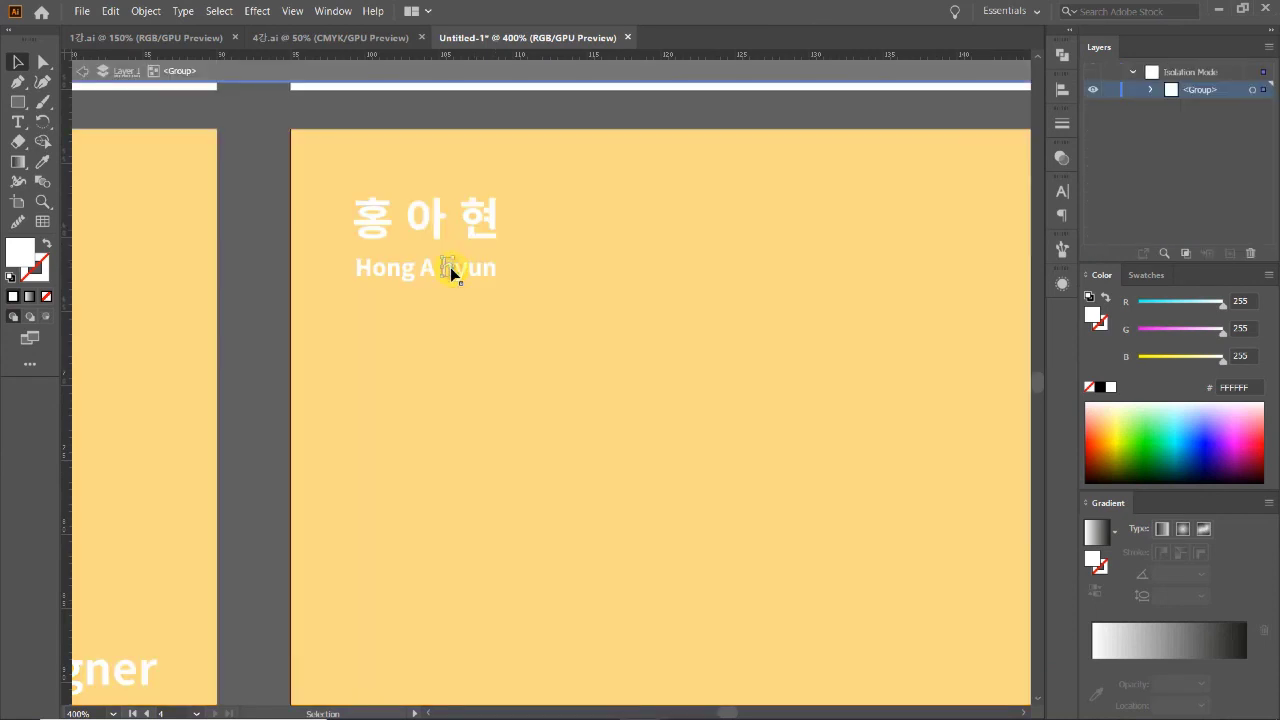
double_click(465, 301)
Step: Zoom out to all four cards and check the outlined Graphic designer text and card backgrounds
key(z)
alt+click(565, 385)
alt+click(621, 517)
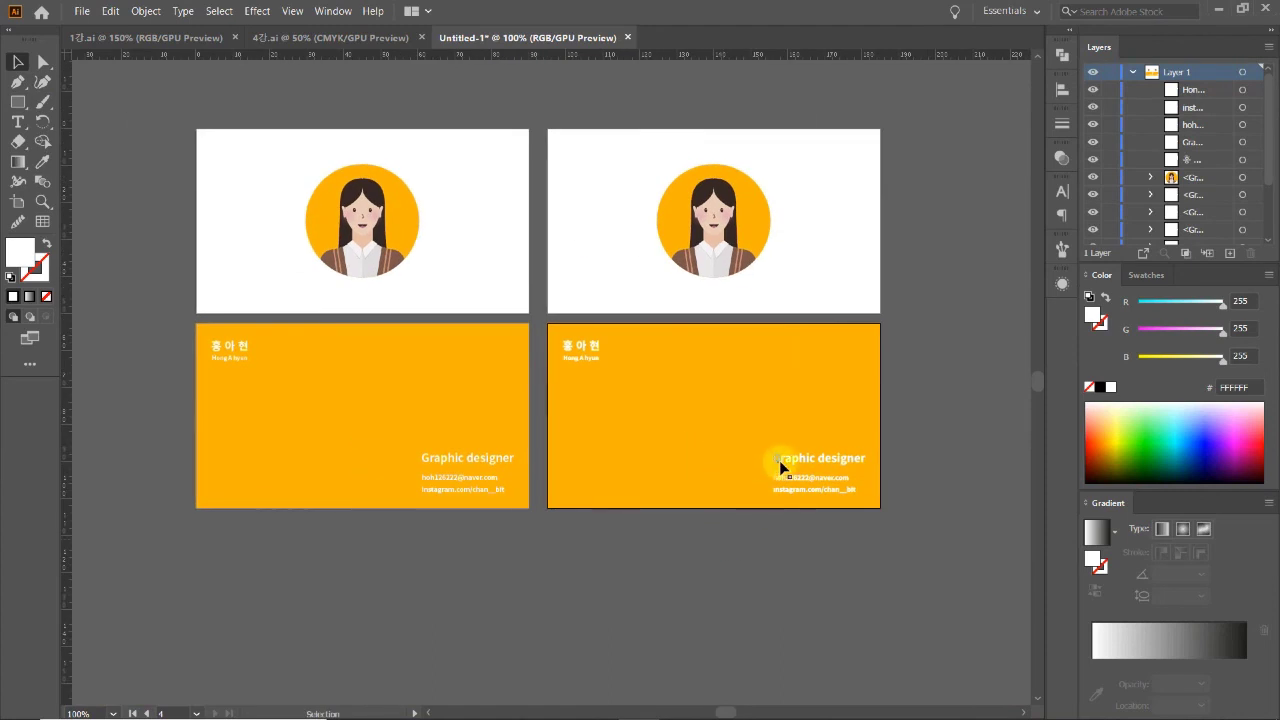
click(807, 462)
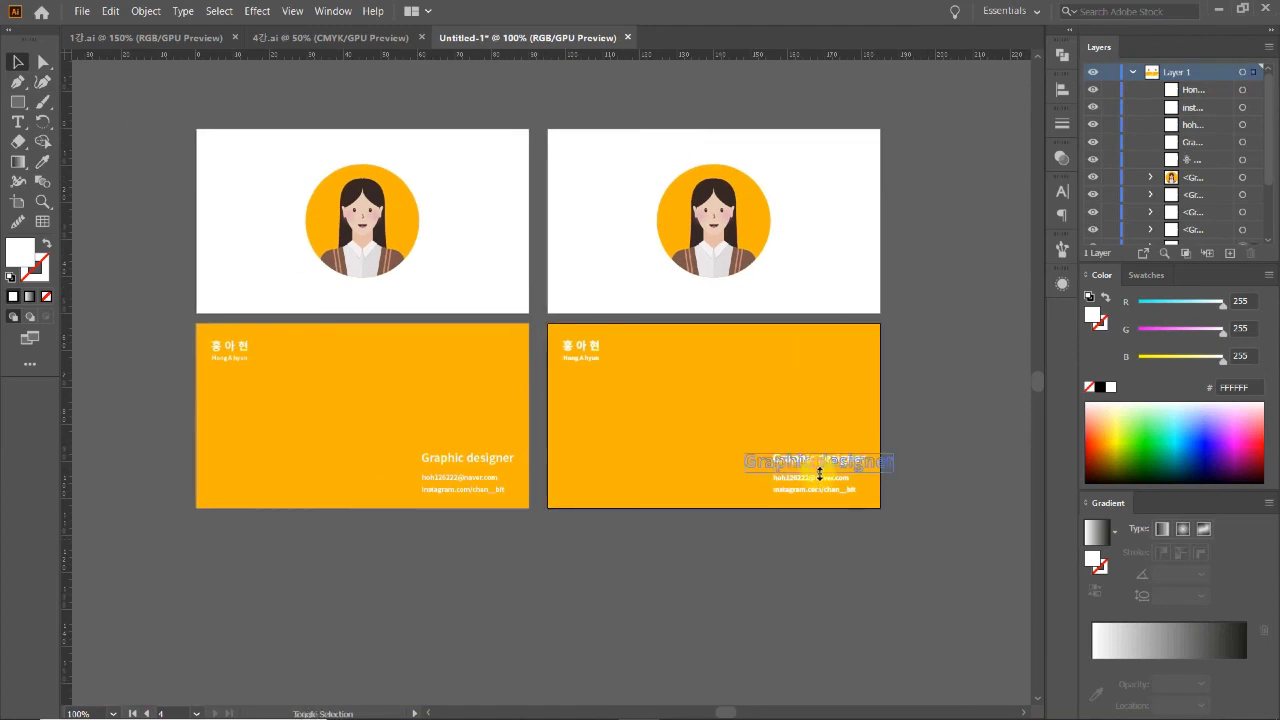
click(826, 546)
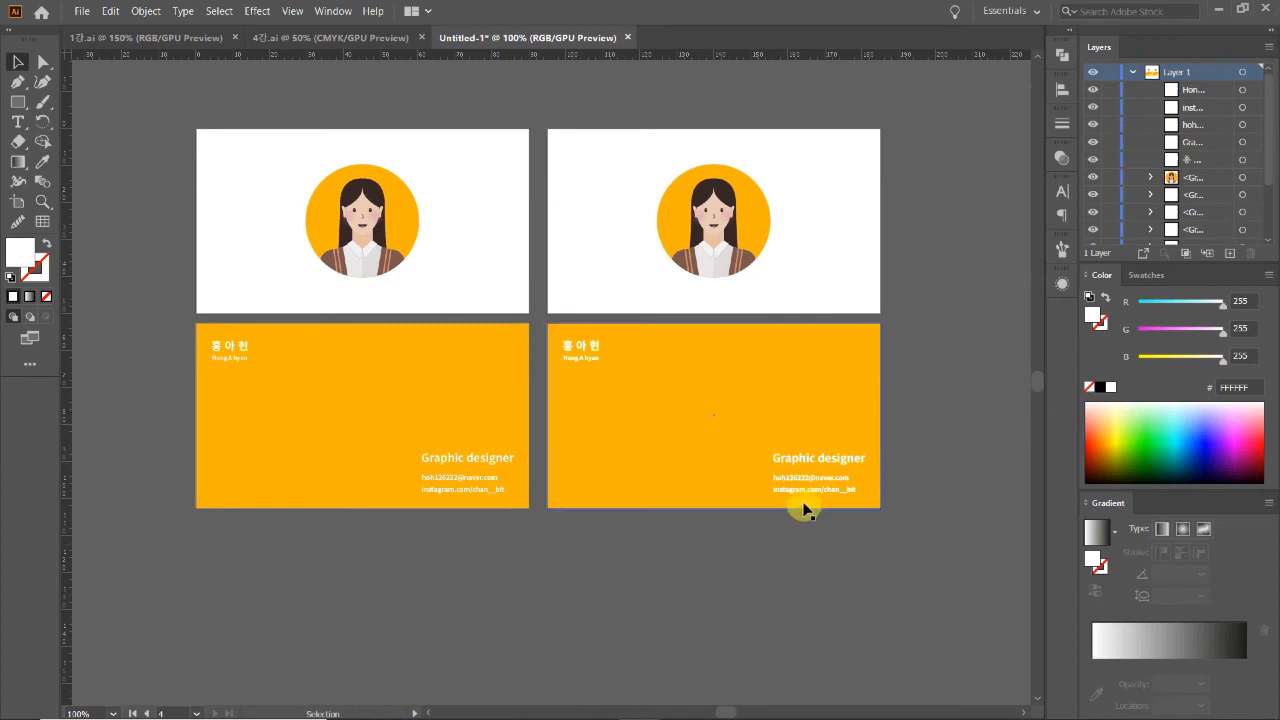
click(797, 481)
click(790, 532)
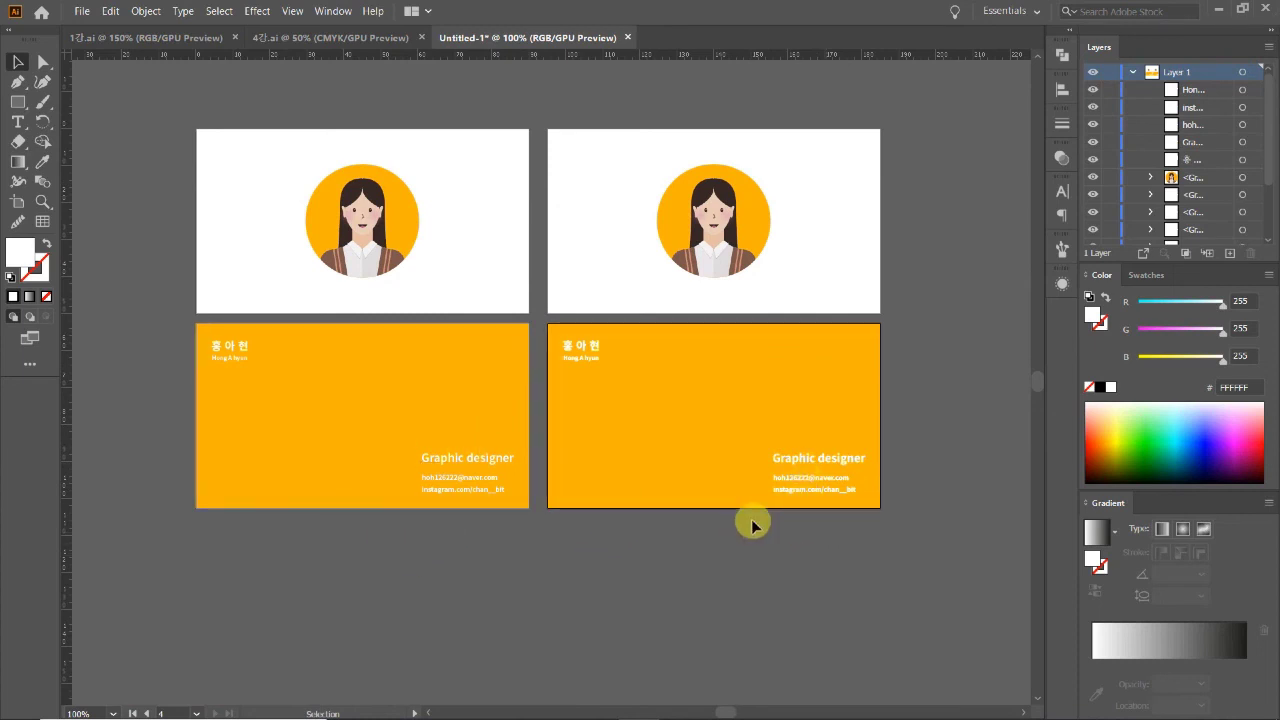
drag(520, 516, 584, 554)
click(320, 423)
click(575, 650)
click(634, 380)
click(740, 590)
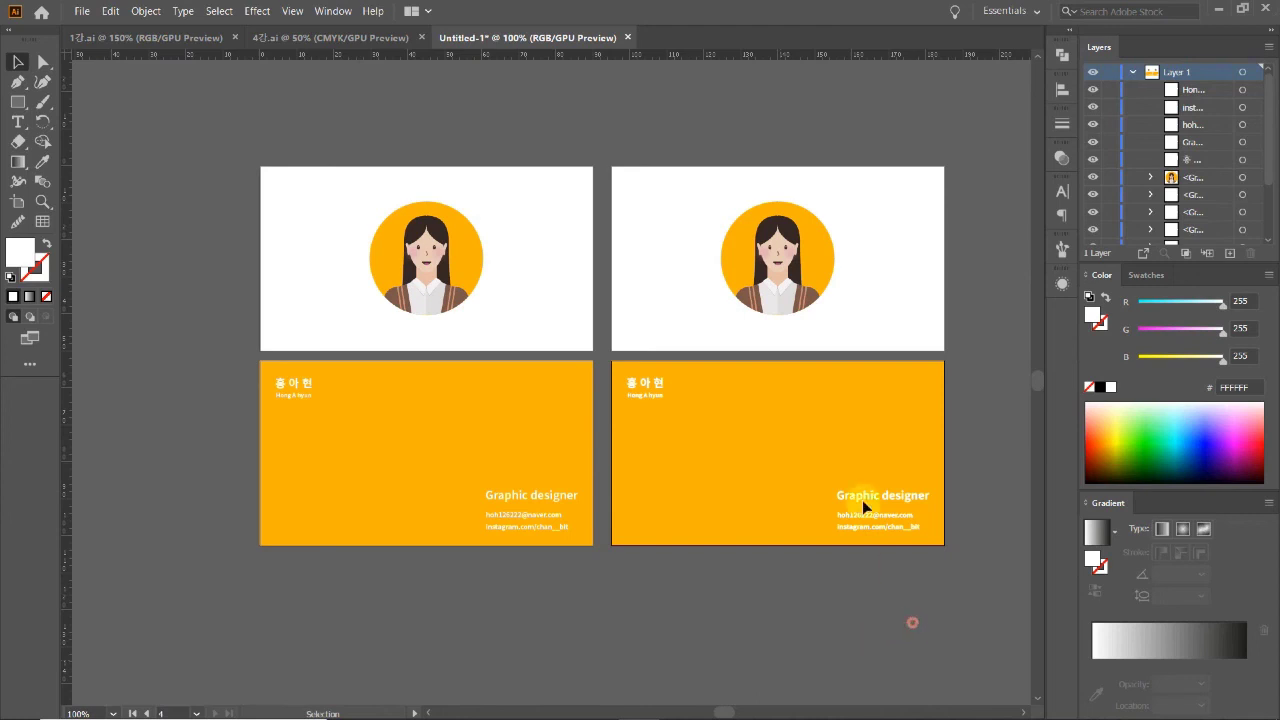
click(665, 370)
click(778, 586)
drag(602, 604, 582, 634)
click(281, 160)
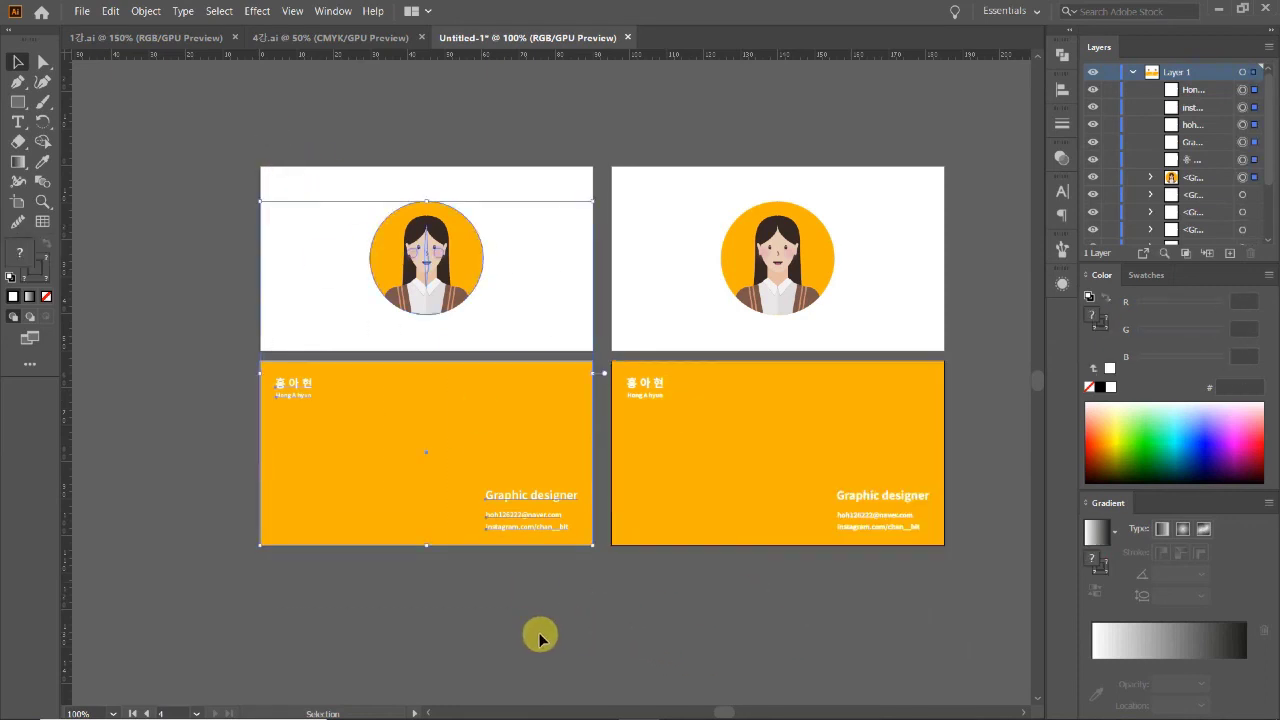
click(817, 630)
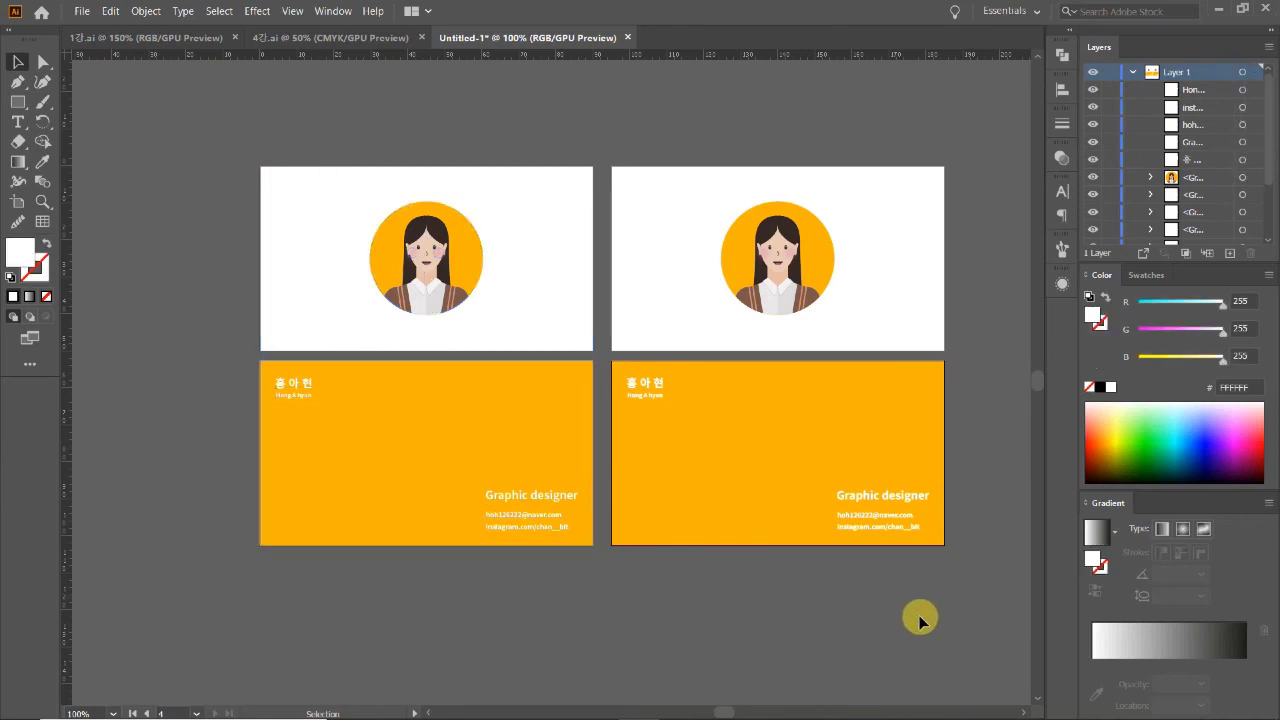
drag(920, 620, 623, 134)
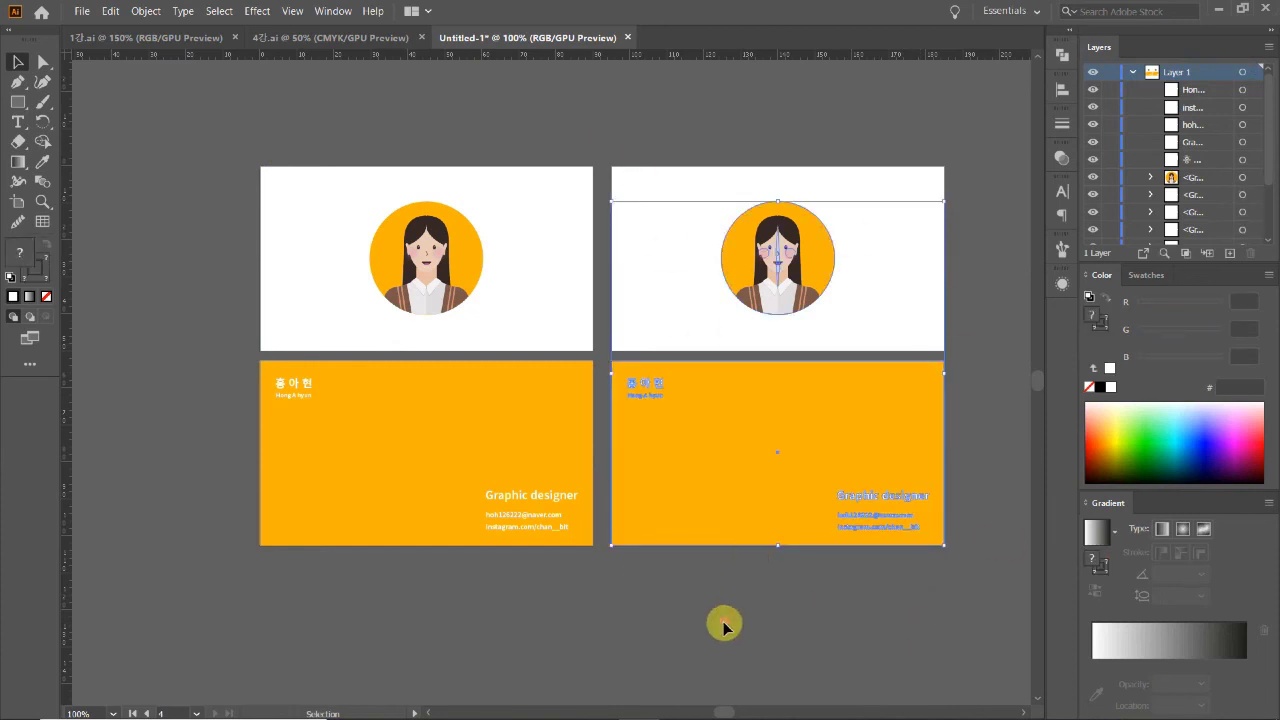
click(690, 620)
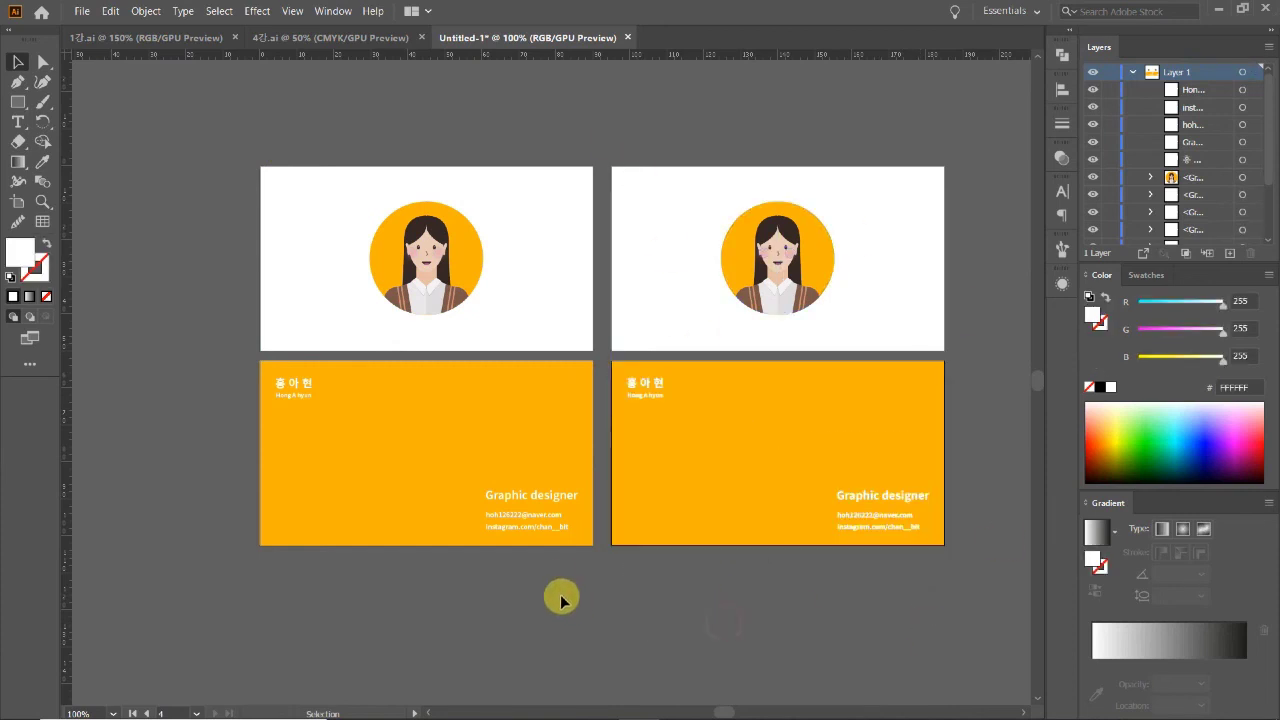
click(279, 377)
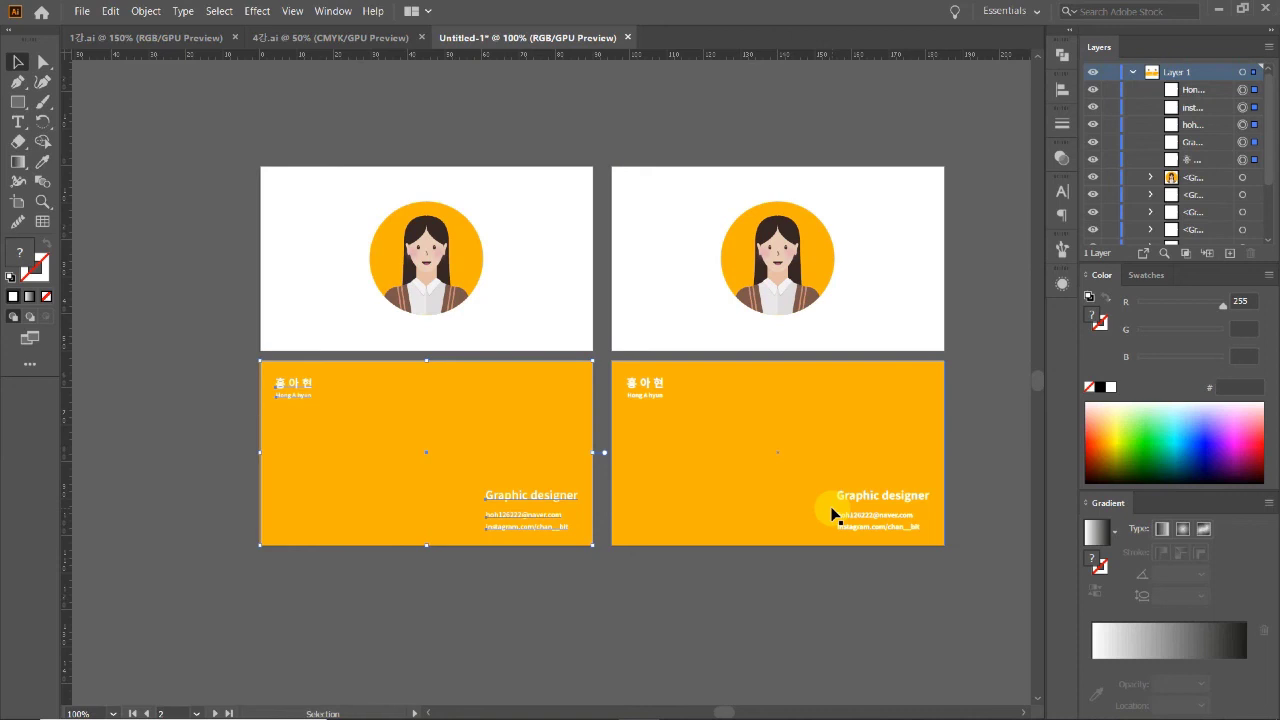
click(743, 590)
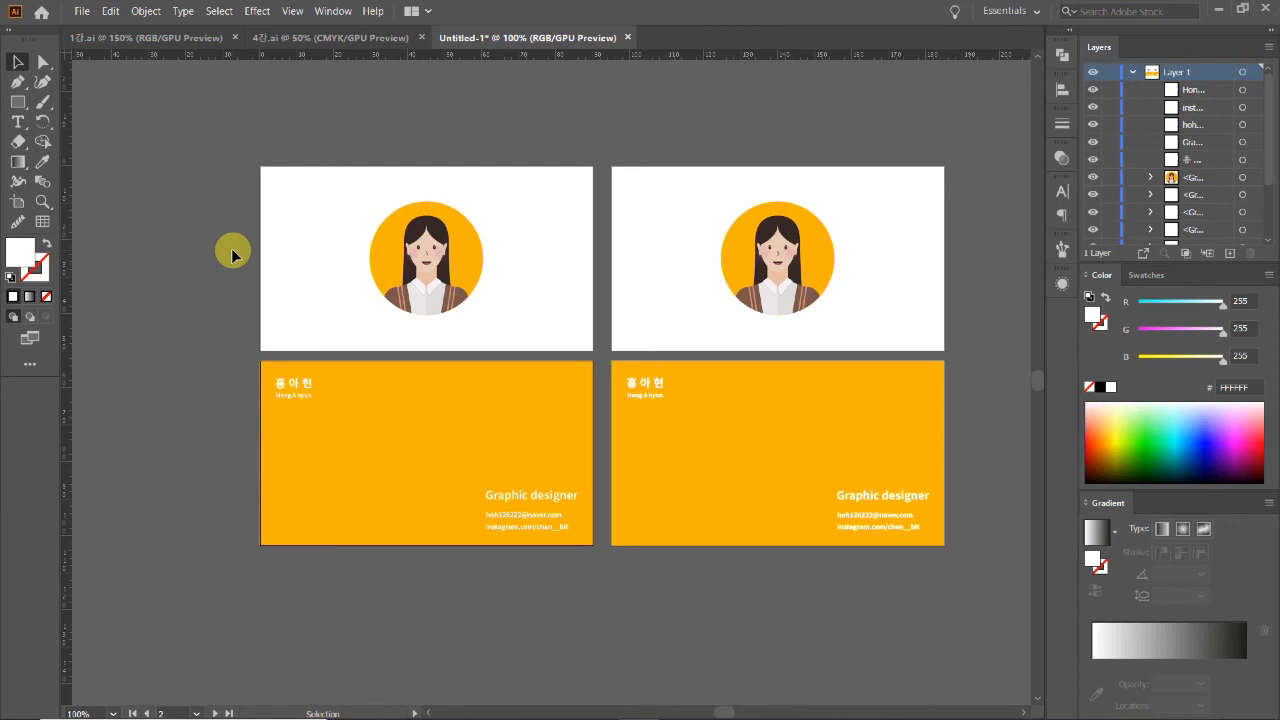
click(685, 625)
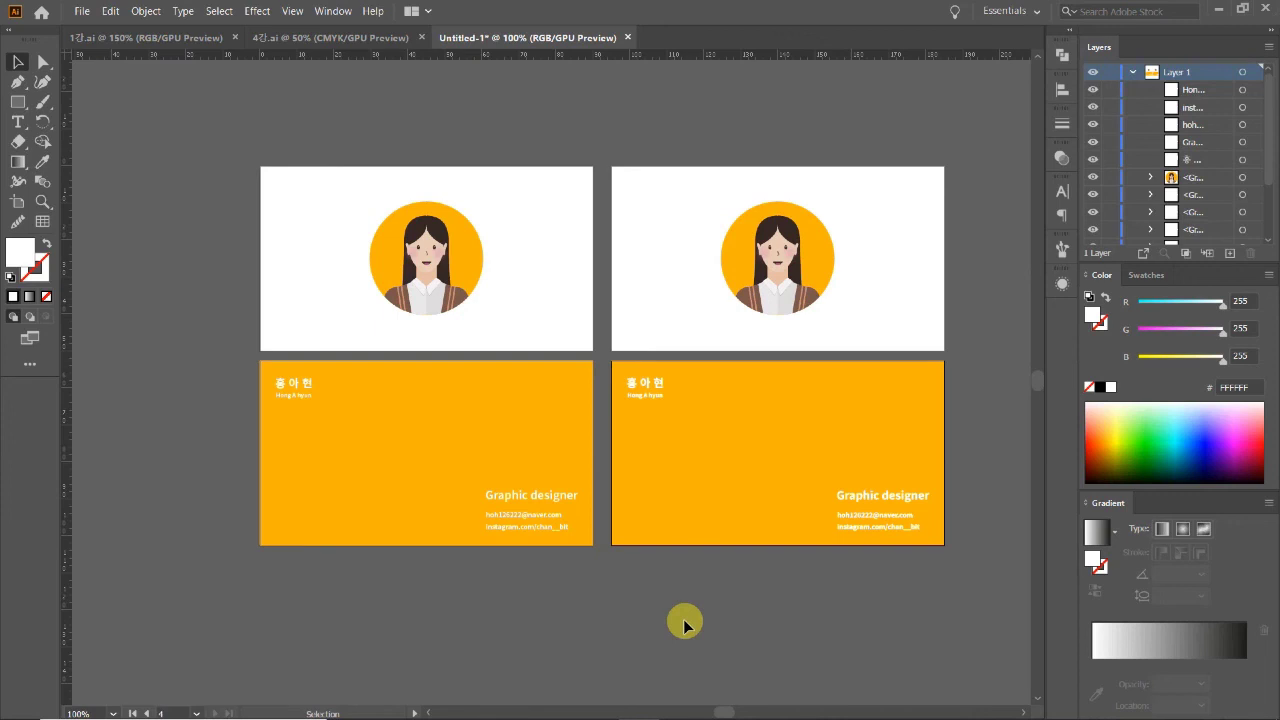
click(420, 445)
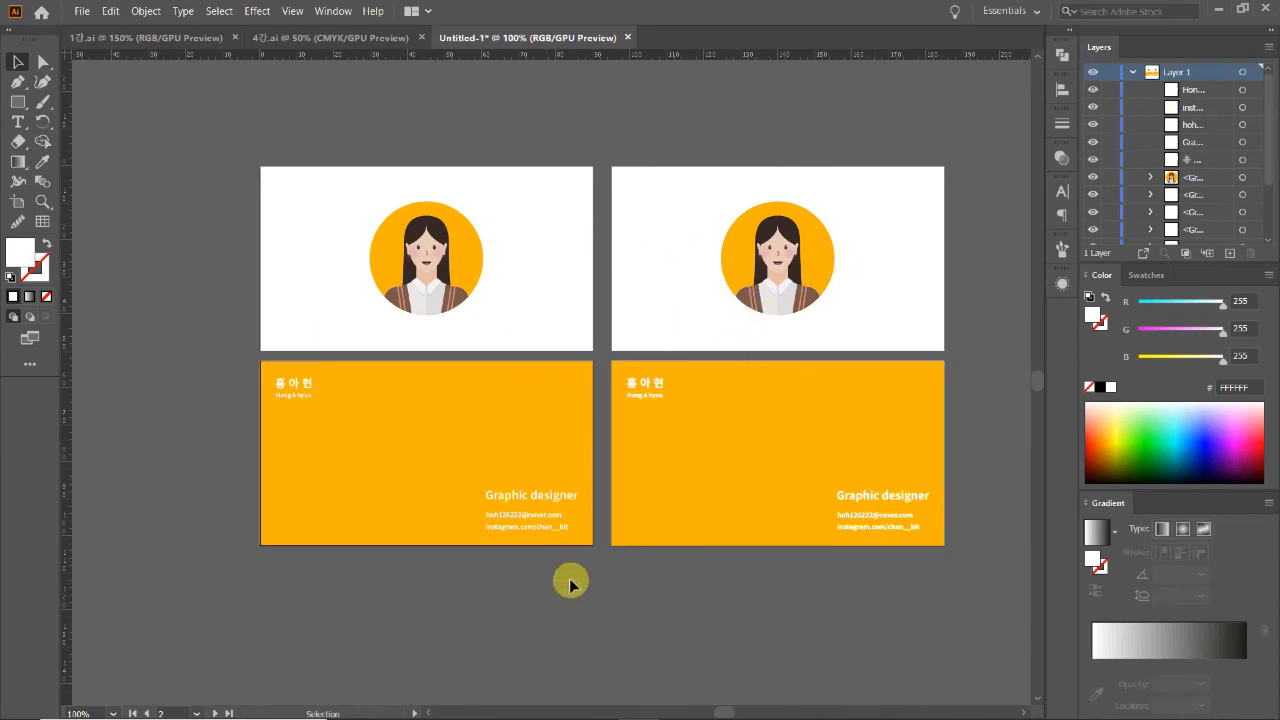
drag(570, 584, 277, 374)
click(531, 674)
drag(884, 568, 631, 372)
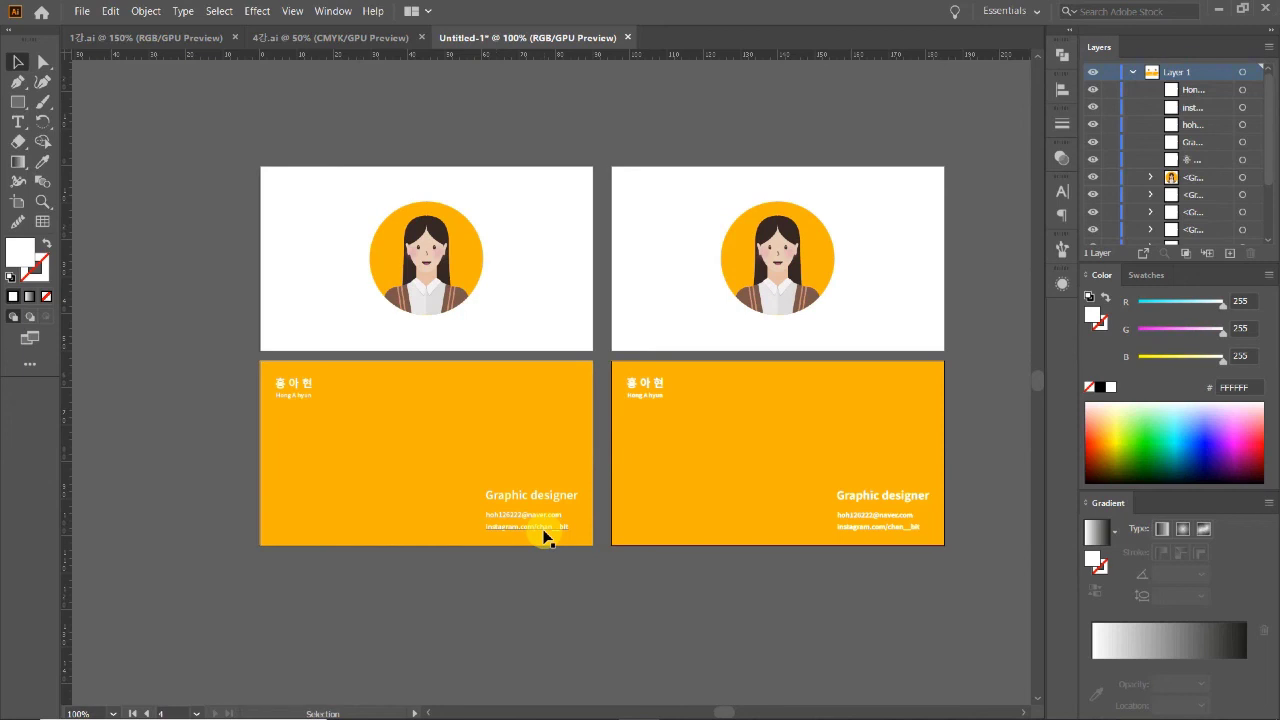
click(559, 600)
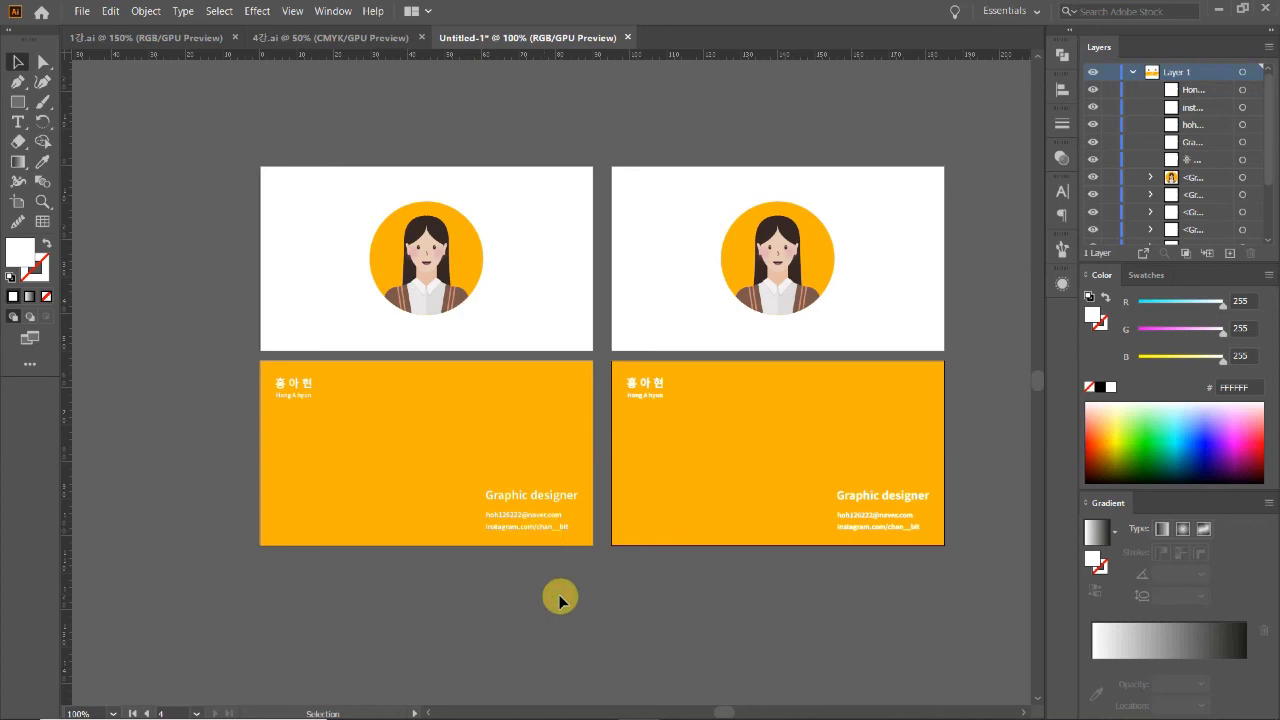